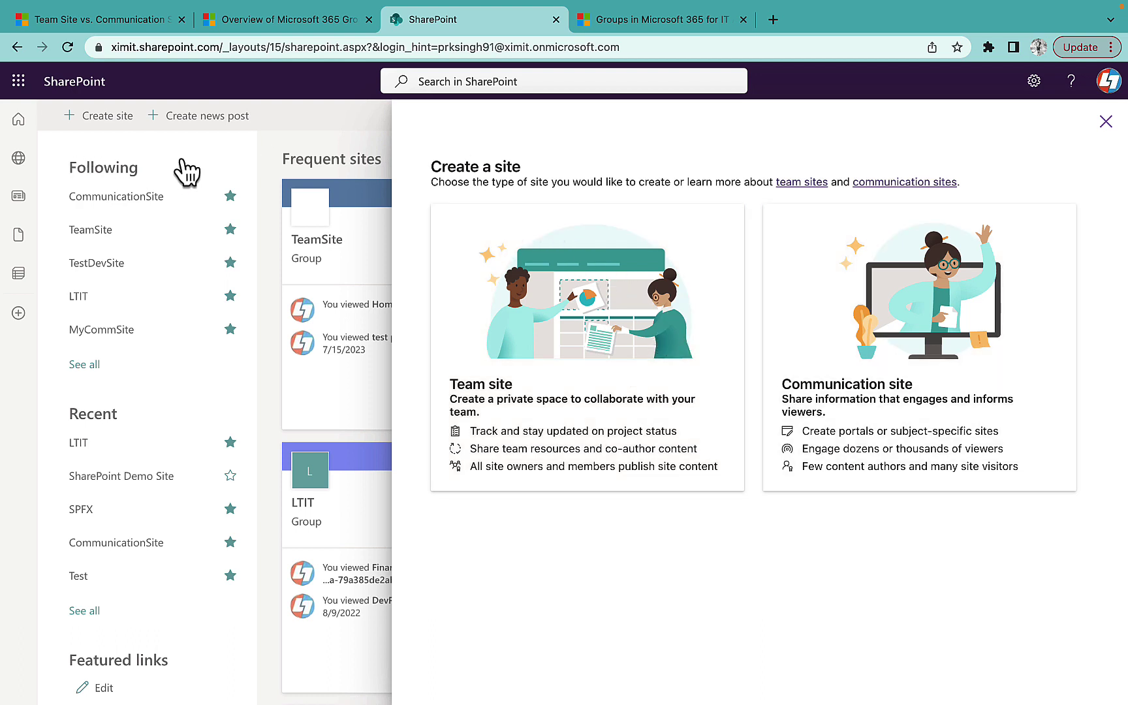
Step: Open the Team Site vs. Communication Site article and read through its use cases down to the Feature Comparison section
left_click(115, 21)
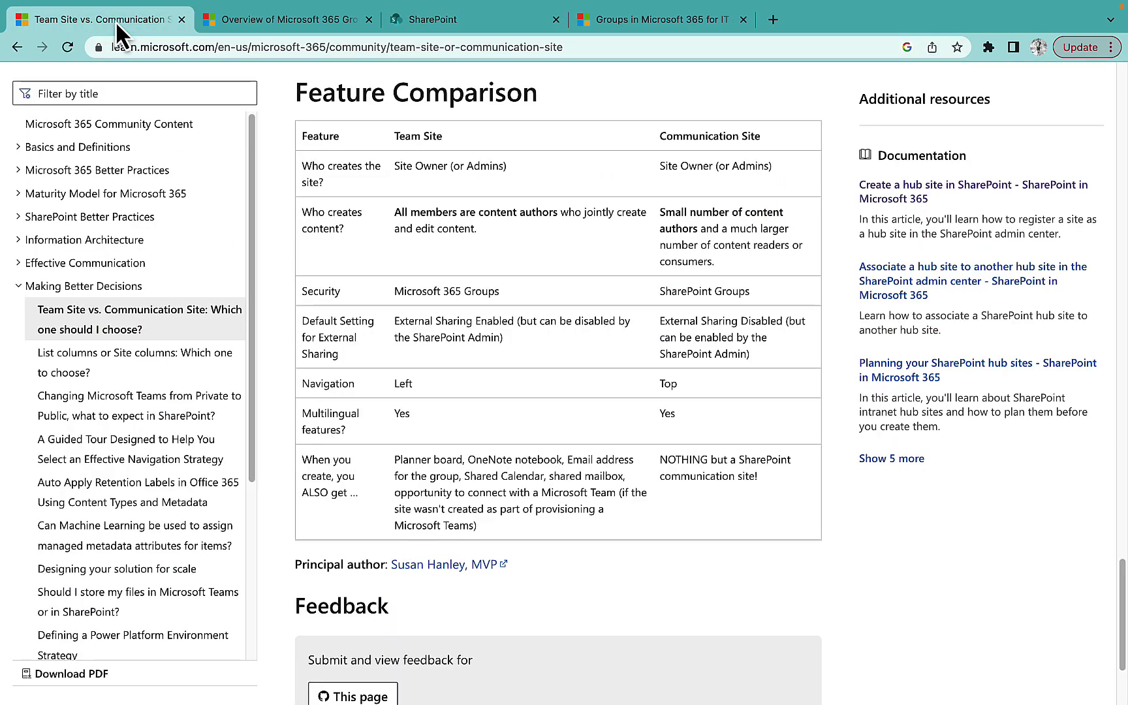
scroll(848, 235, "up", 20)
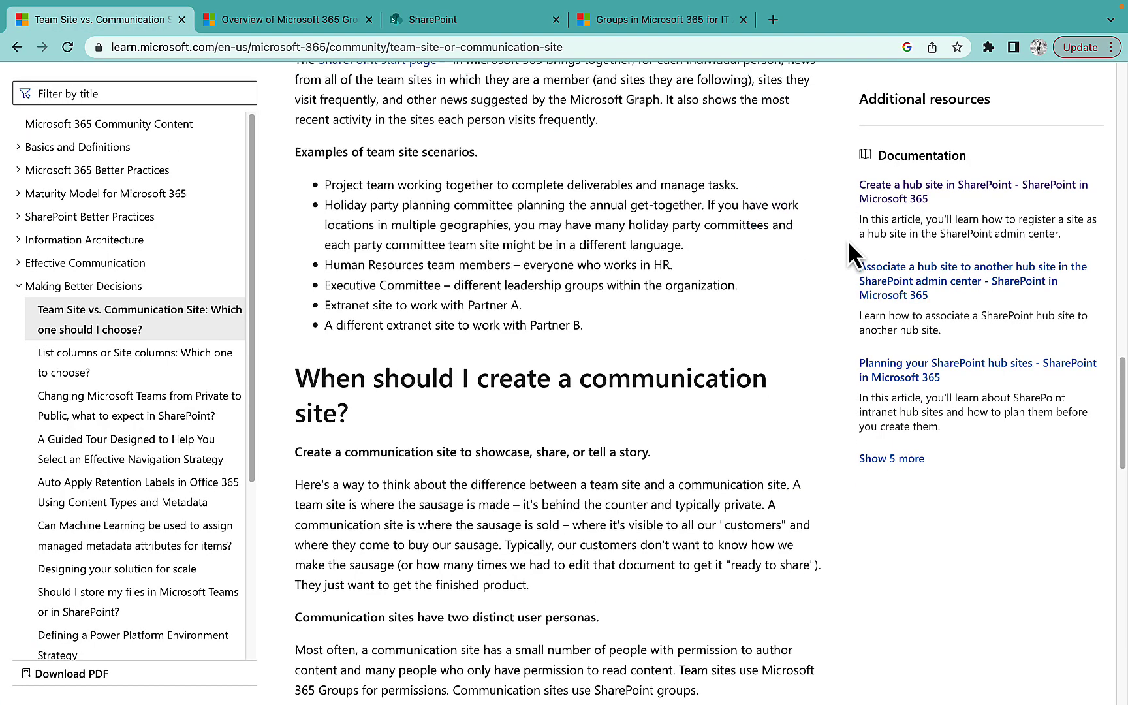
scroll(849, 258, "up", 8)
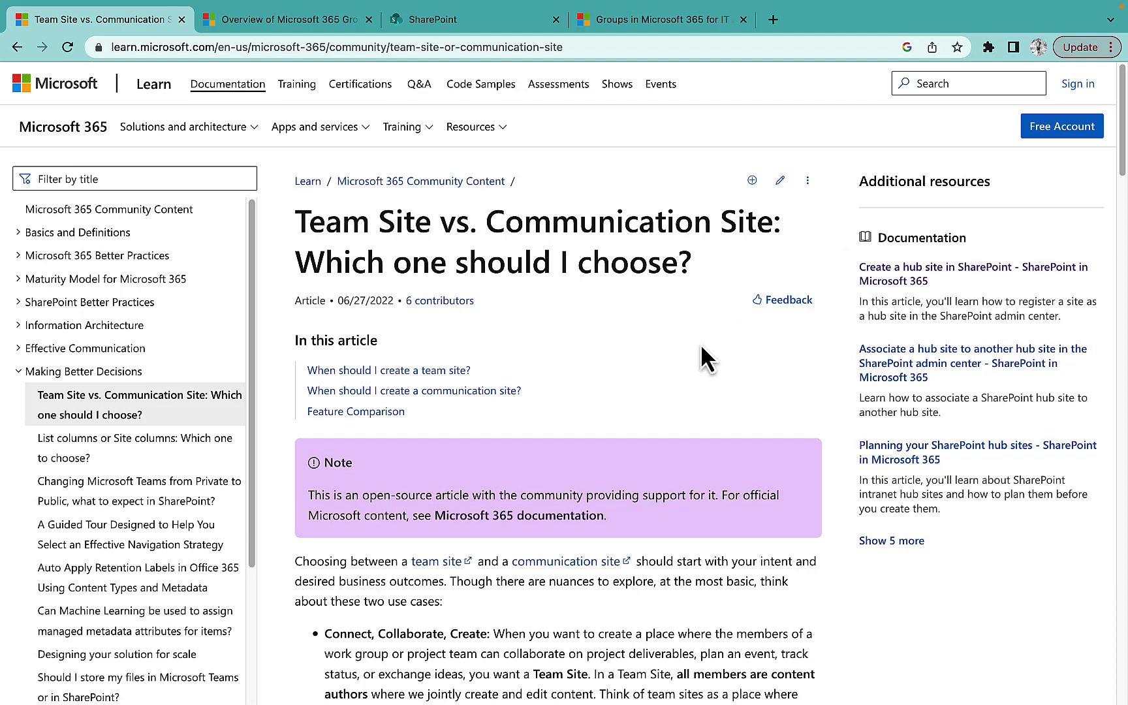
scroll(699, 353, "down", 5)
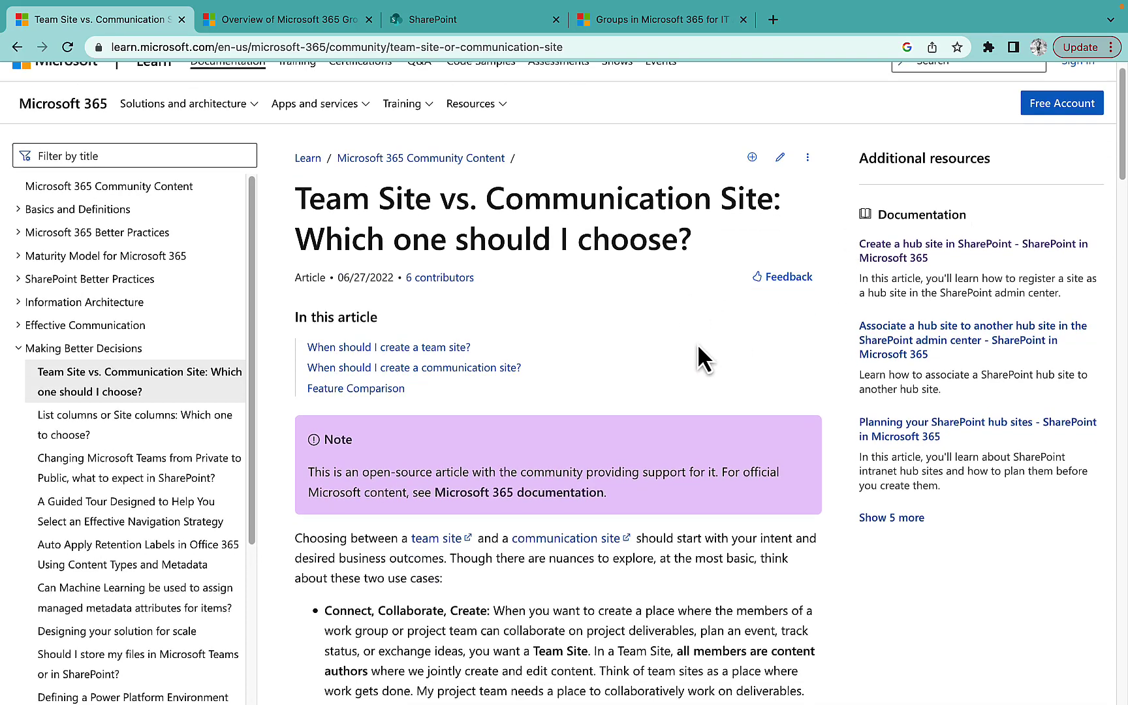
scroll(685, 346, "down", 4)
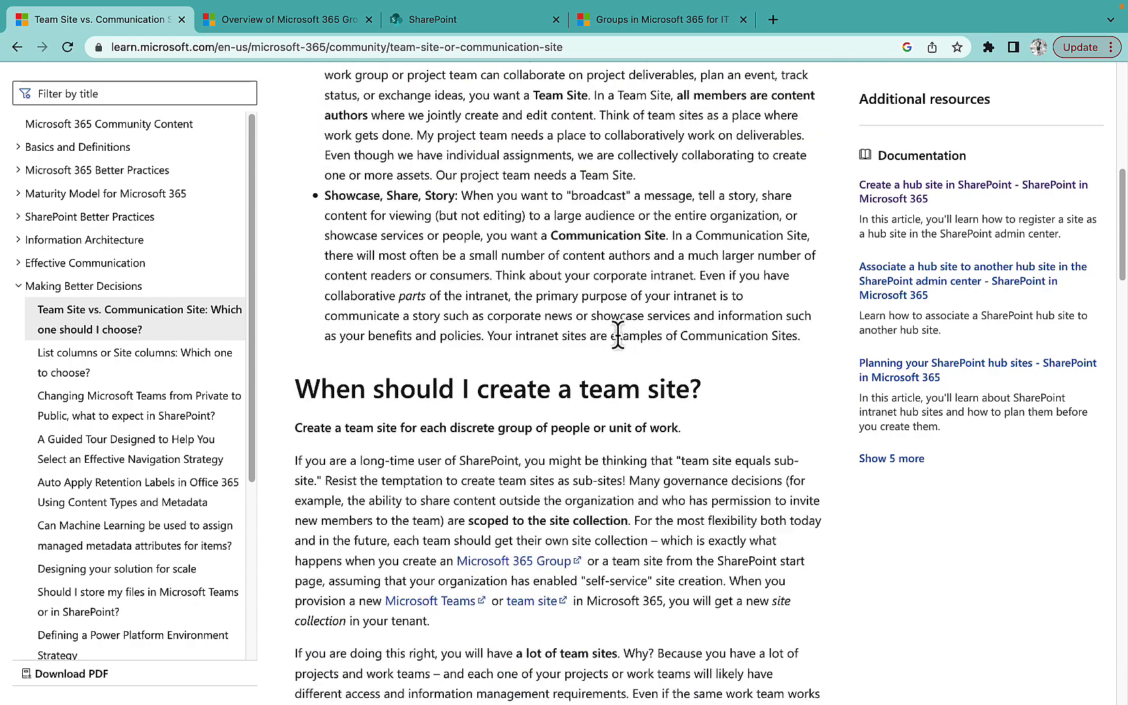
scroll(611, 325, "up", 5)
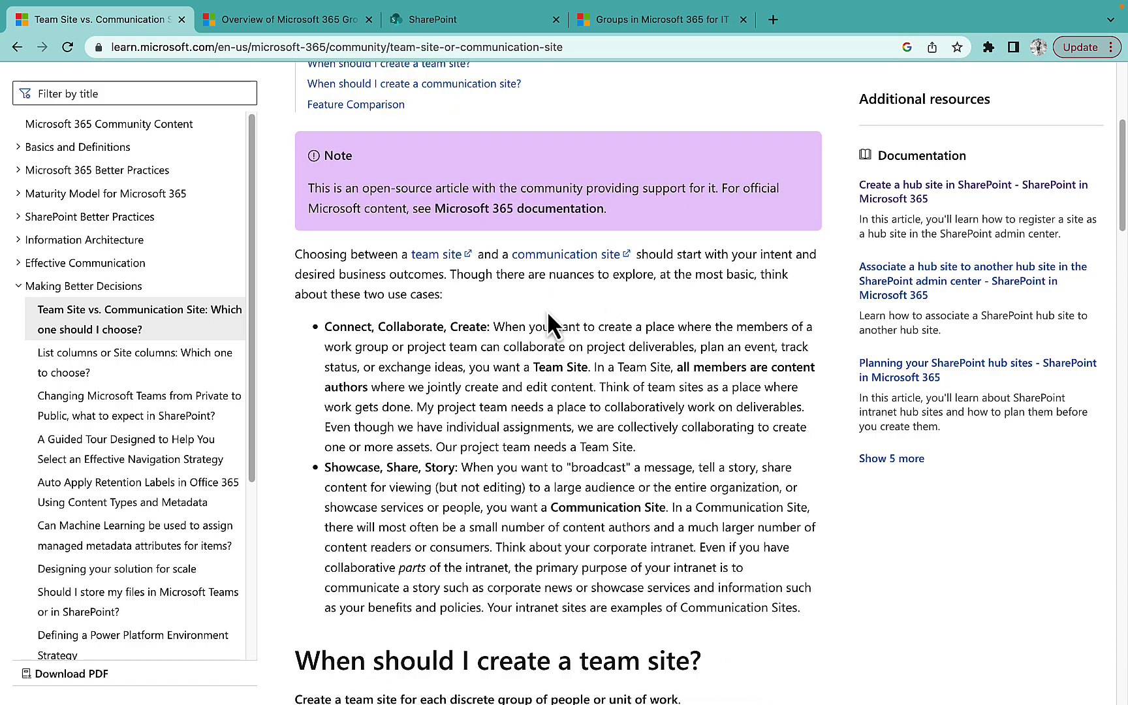
scroll(617, 353, "down", 10)
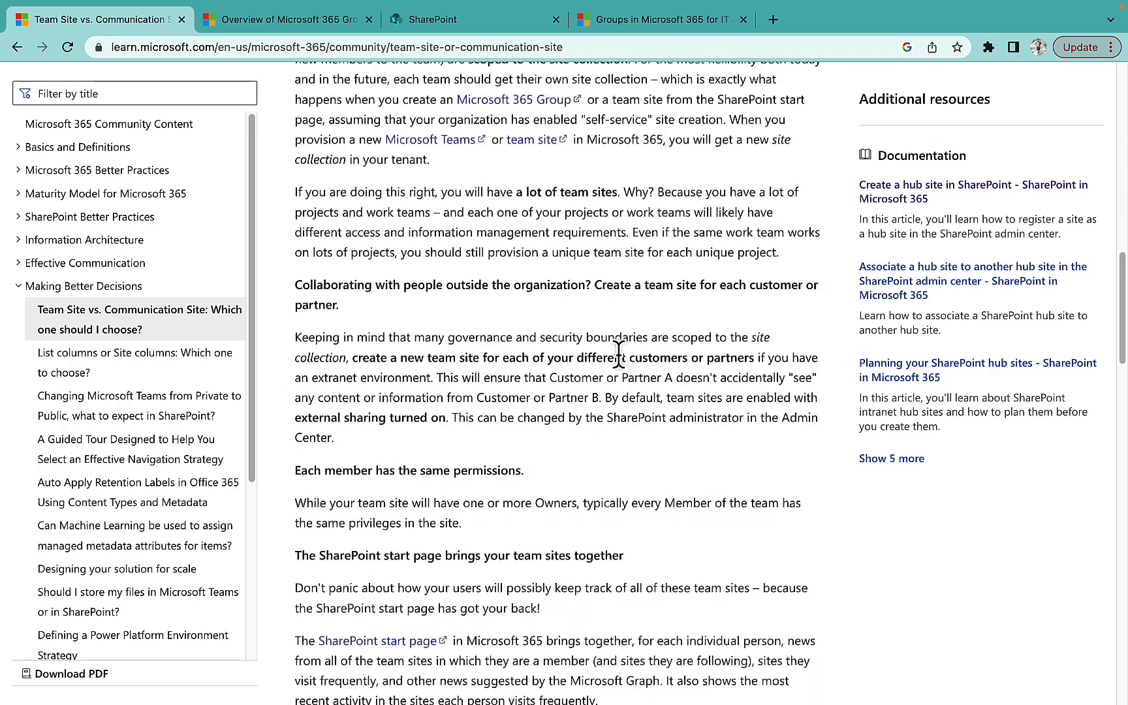
scroll(617, 353, "down", 15)
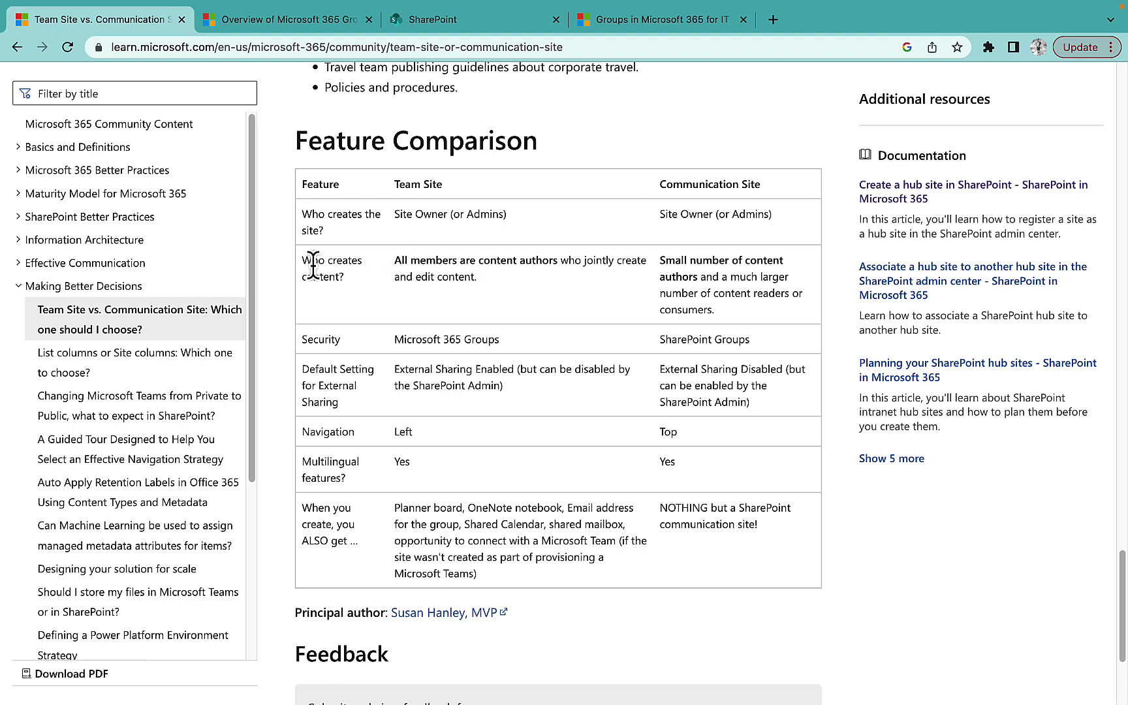
Step: Compare who creates content, the security groups and the default external sharing for team and communication sites in the Feature Comparison table
left_click_drag(312, 261, 683, 299)
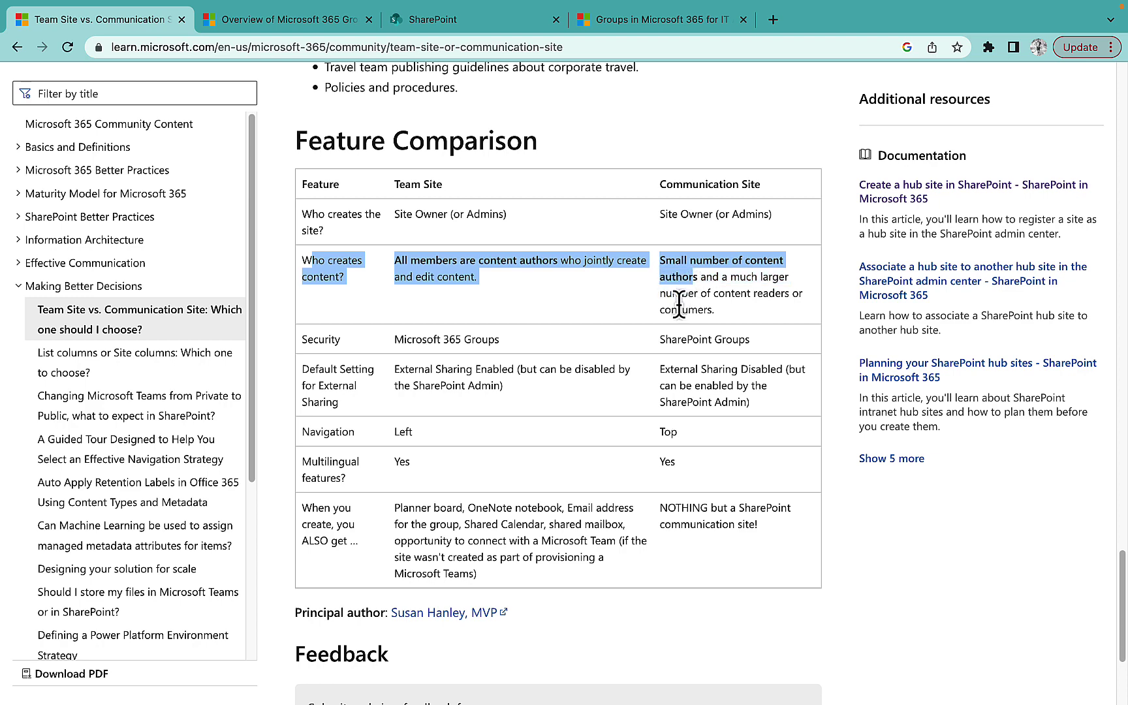
left_click(532, 303)
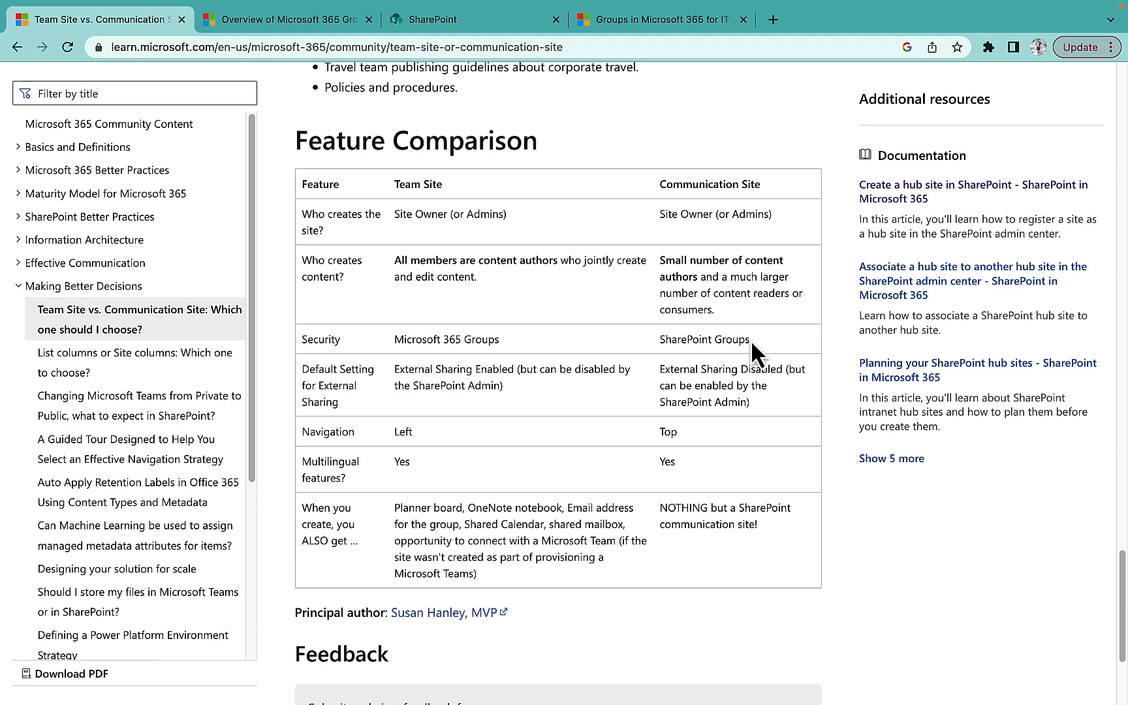
left_click_drag(750, 339, 664, 341)
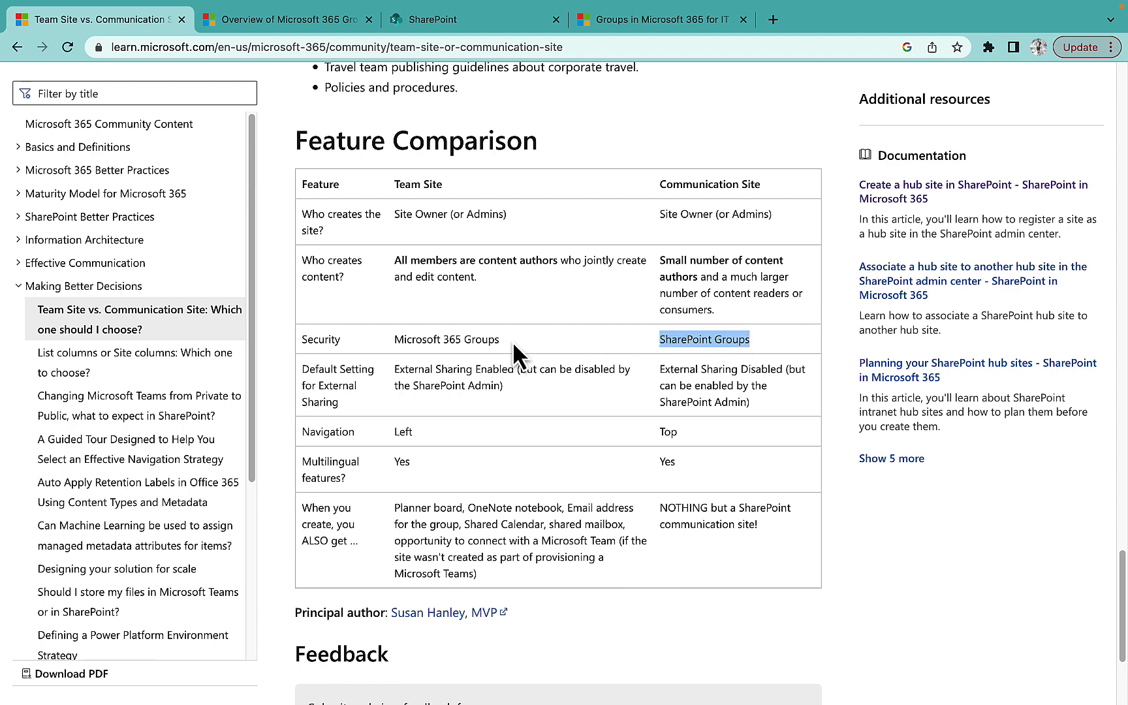
left_click_drag(500, 340, 404, 349)
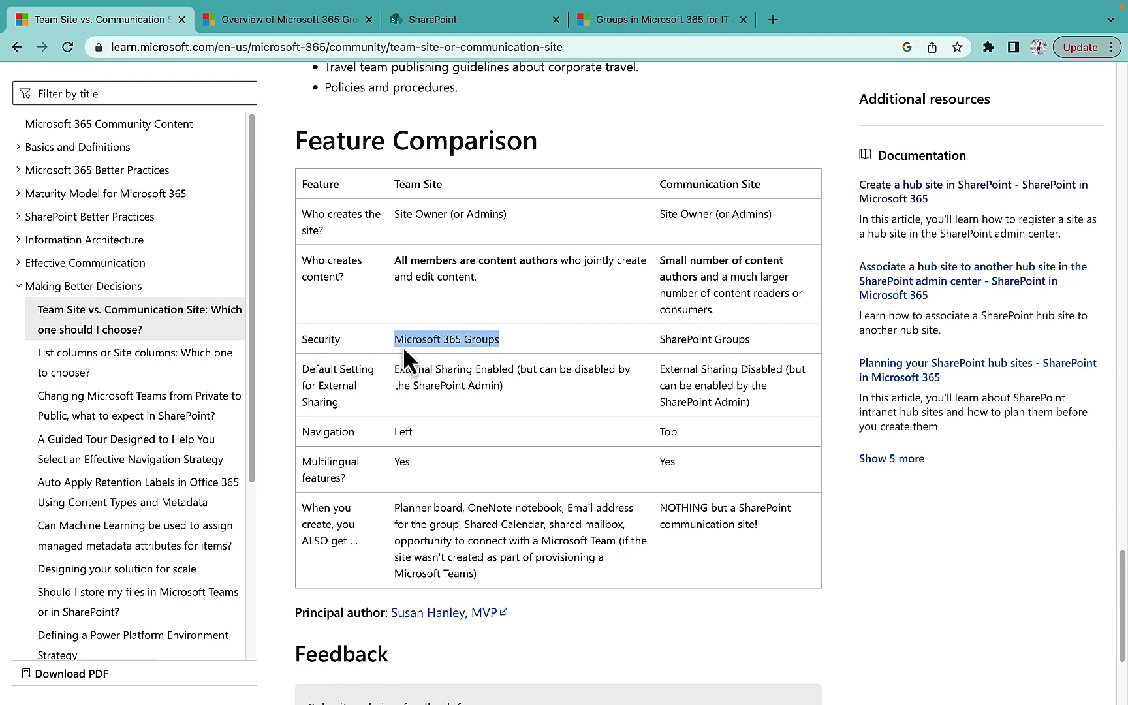
left_click(519, 345)
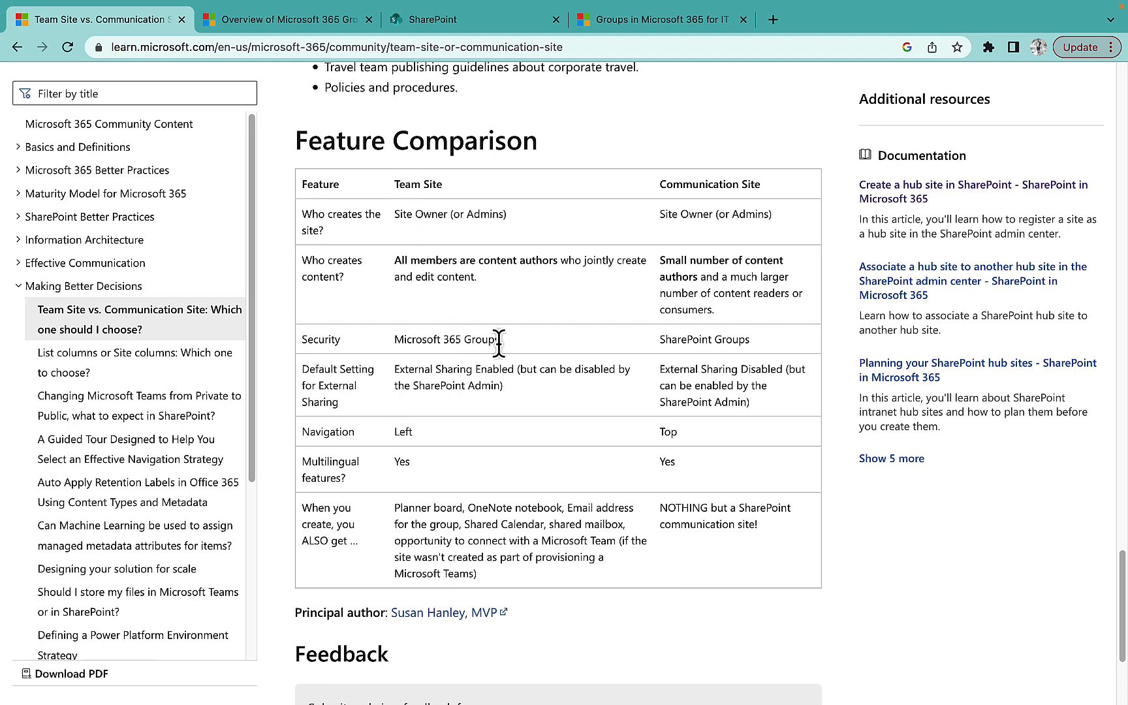
left_click_drag(499, 342, 396, 343)
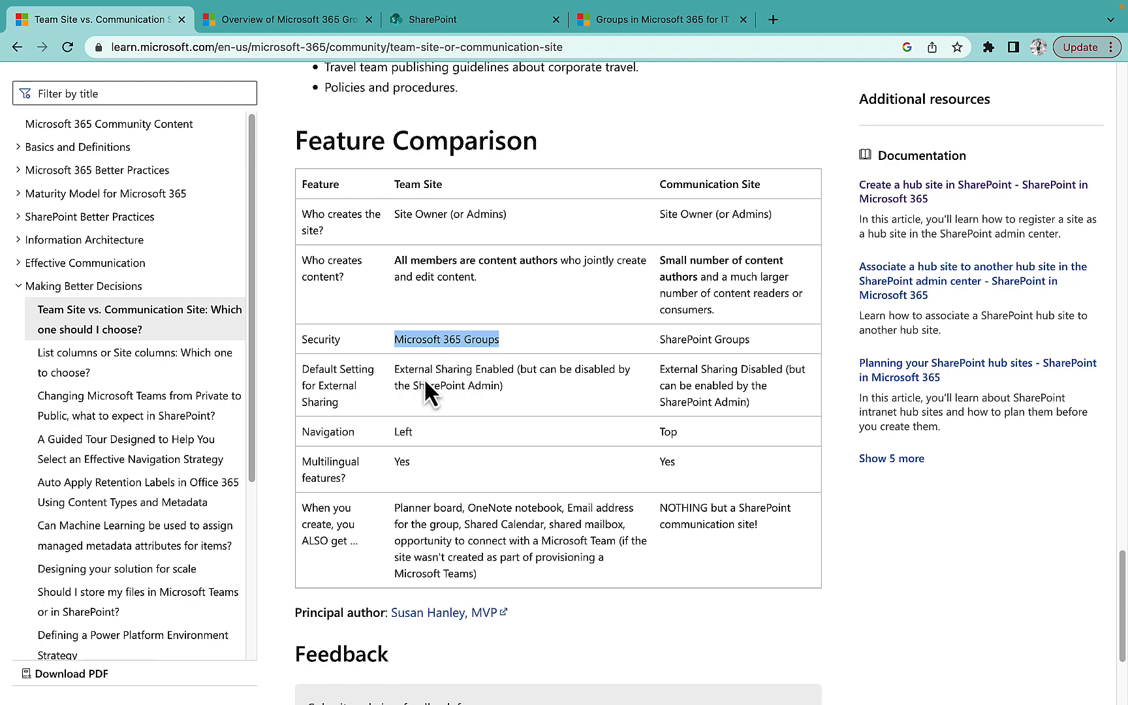
left_click_drag(425, 375, 466, 375)
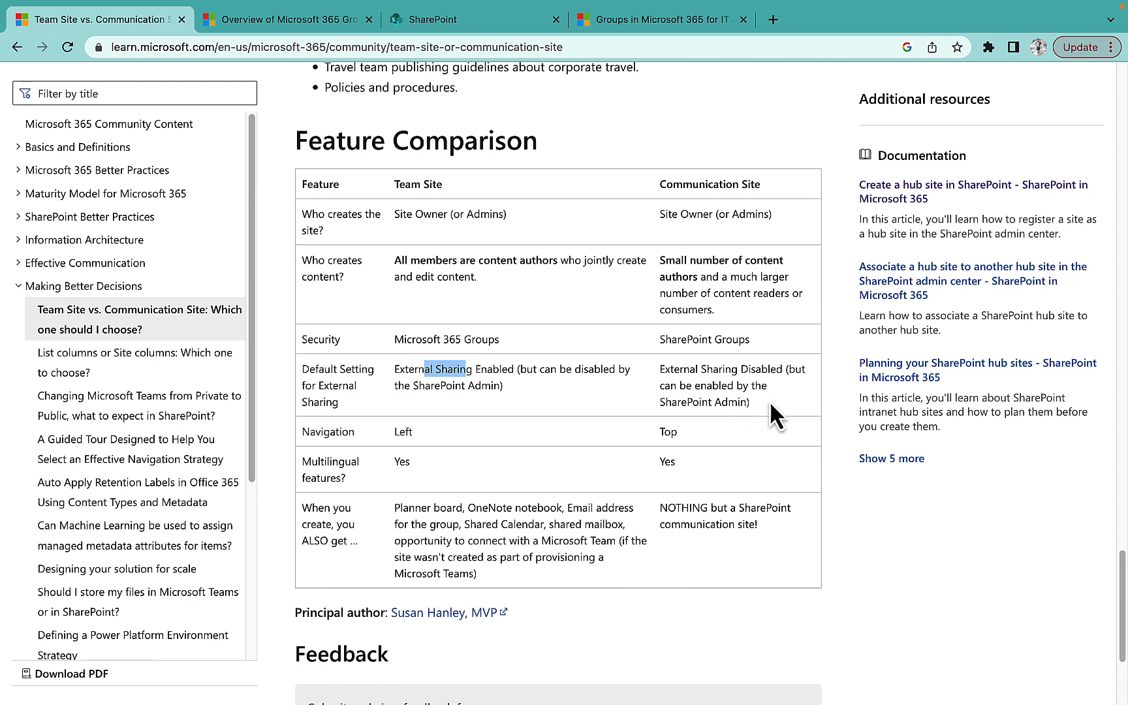
left_click(328, 421)
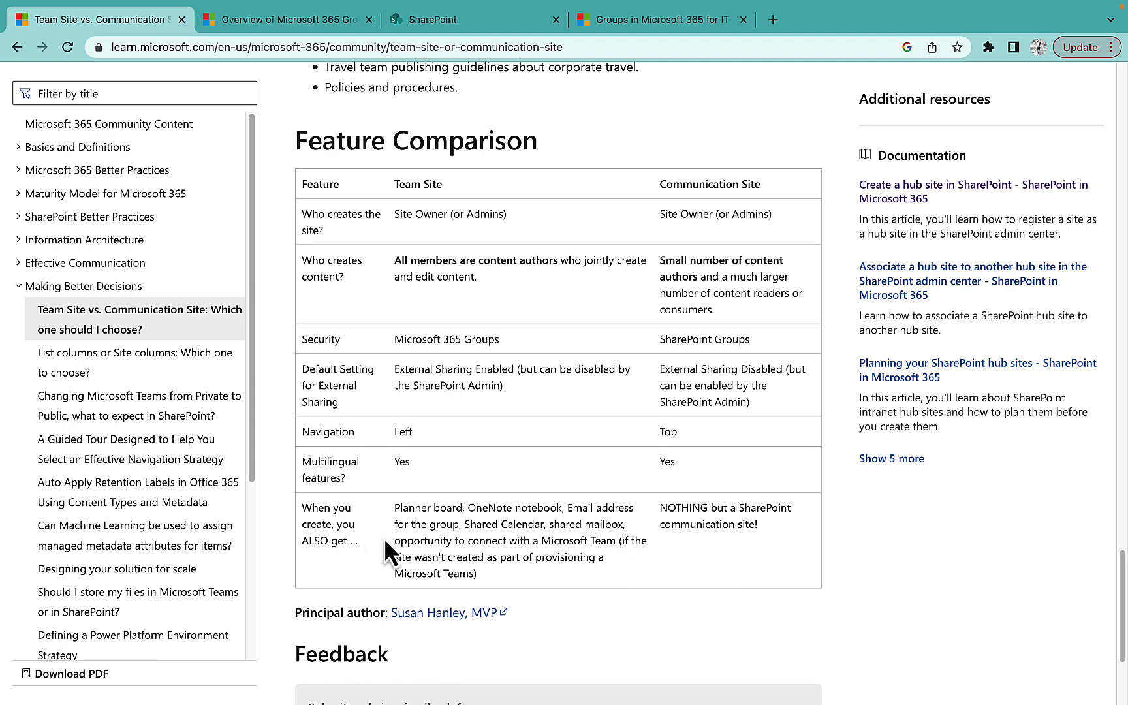
Step: Examine what else gets created with a team site, relating the Microsoft 365 Groups security entry to the listed extras
left_click_drag(404, 526, 459, 526)
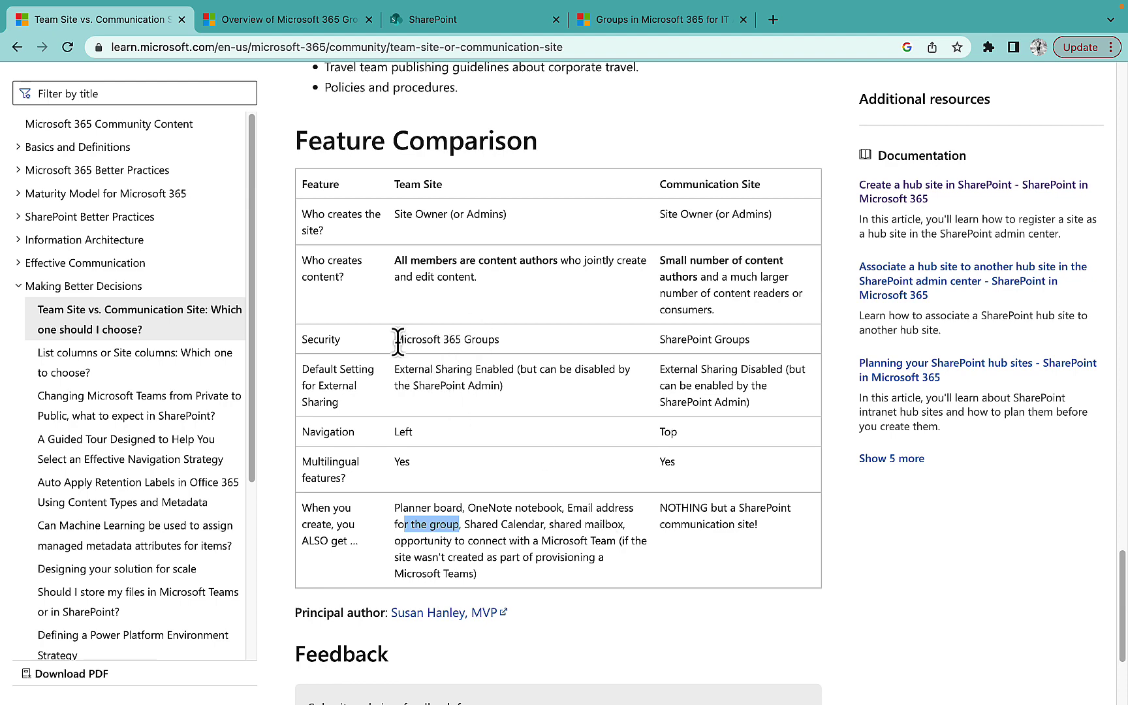
left_click_drag(394, 340, 496, 340)
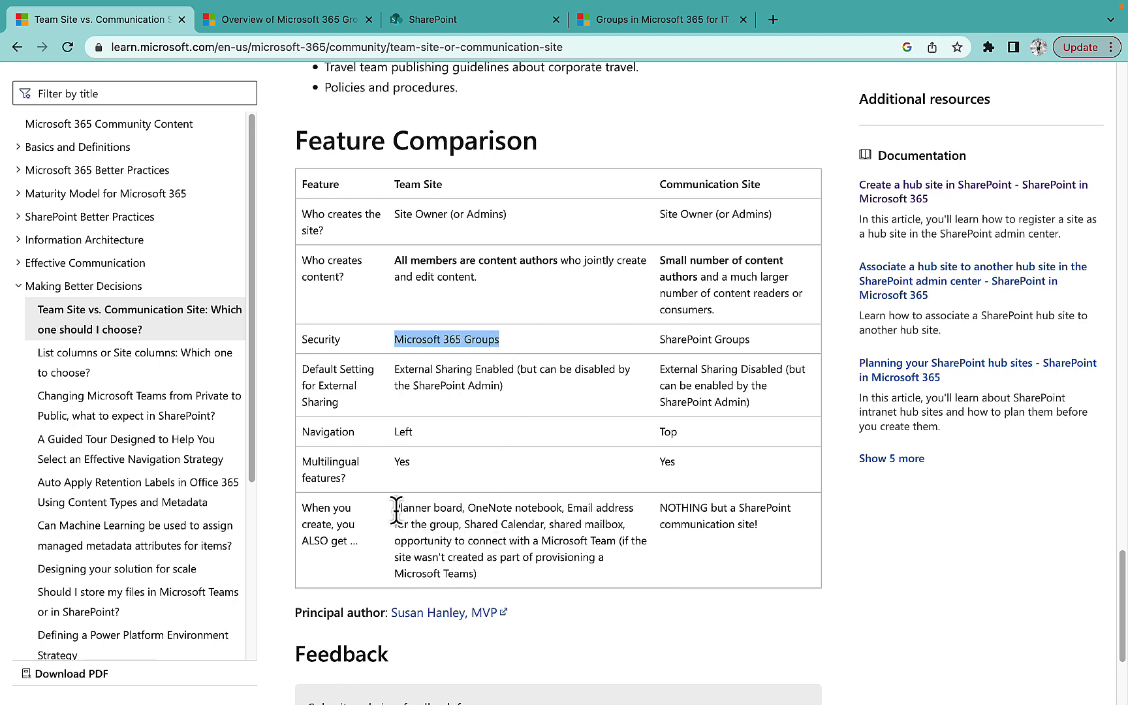
left_click_drag(396, 509, 494, 589)
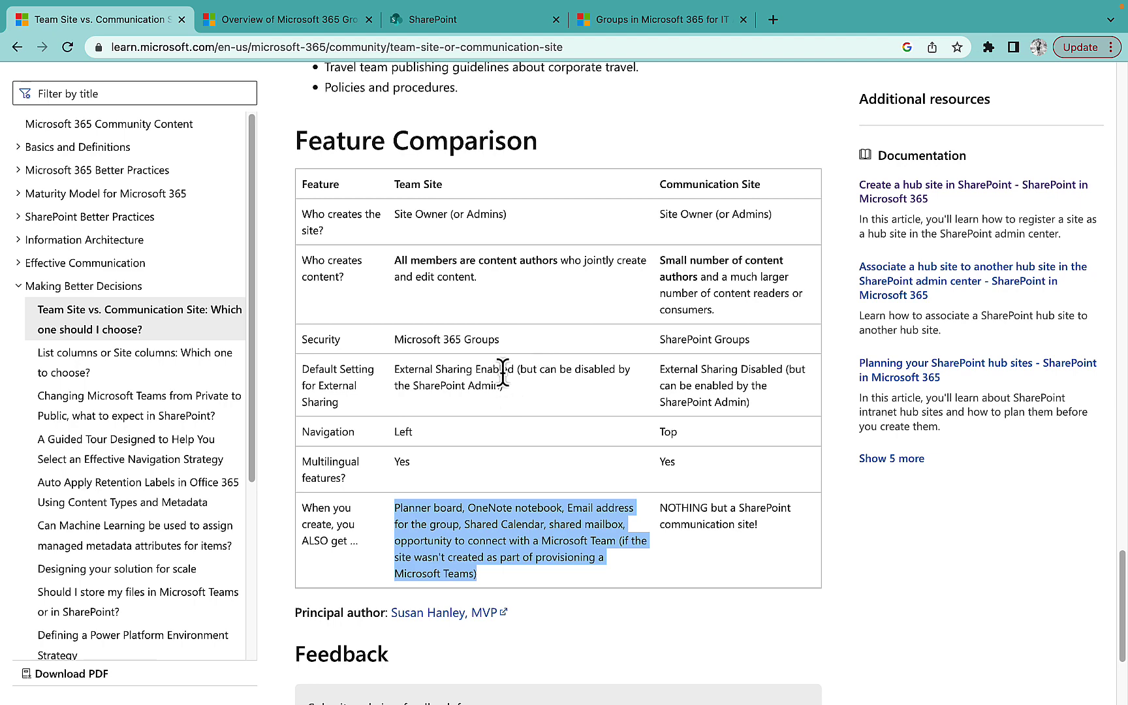
Step: Open the Overview of Microsoft 365 Groups article and read its introduction on the membership service and shared resources
left_click(282, 20)
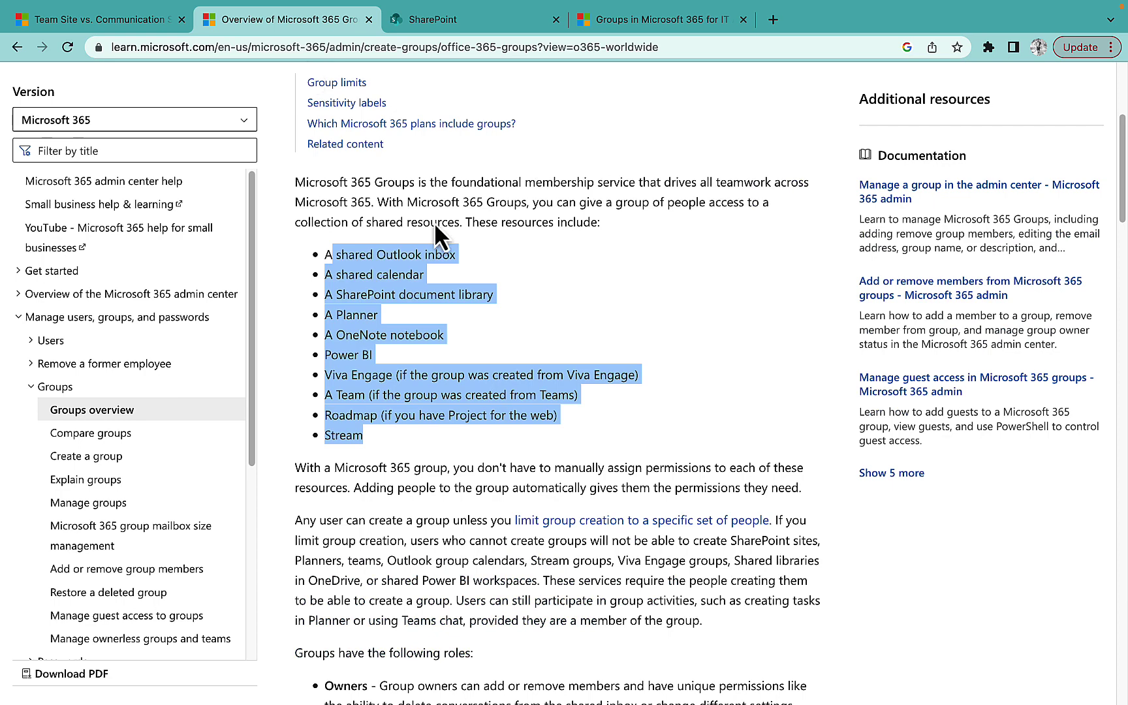
left_click(596, 322)
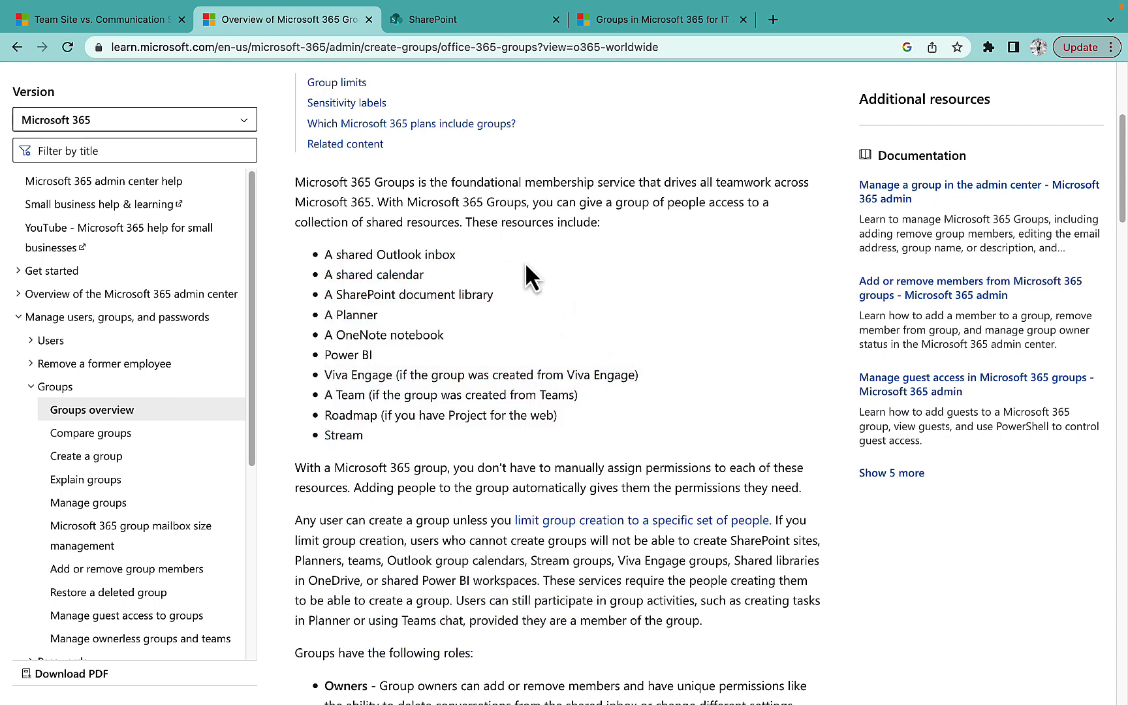
scroll(532, 264, "down", 1)
scroll(532, 265, "up", 4)
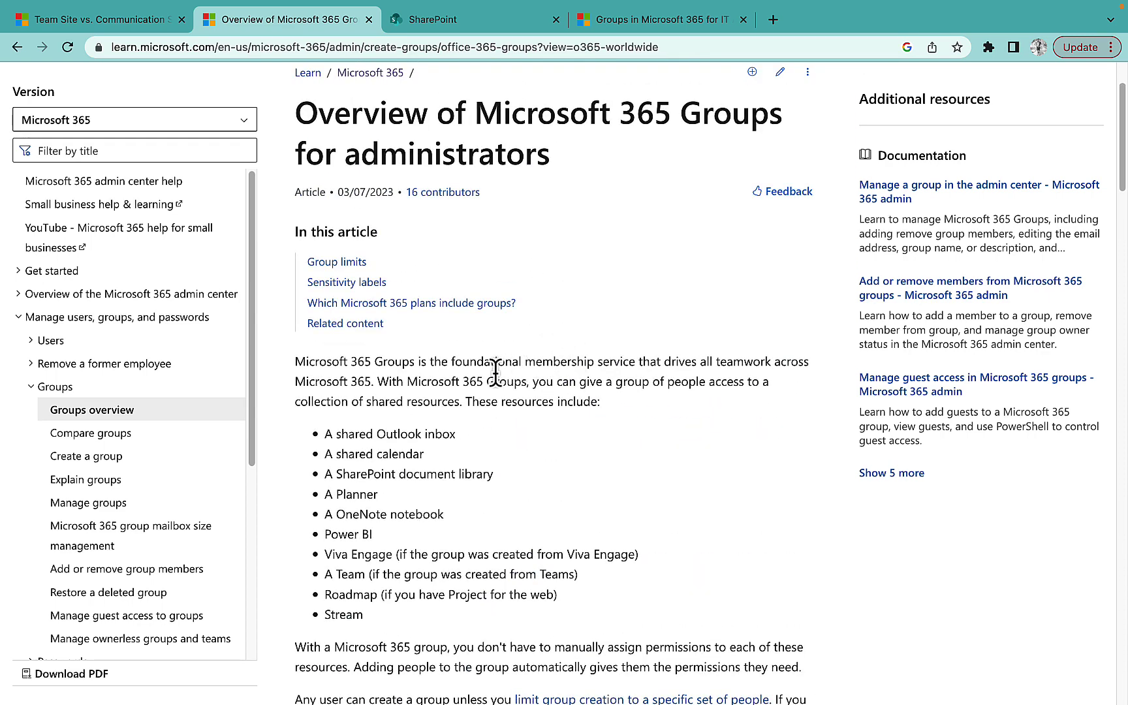
scroll(561, 353, "down", 1)
left_click_drag(295, 345, 371, 364)
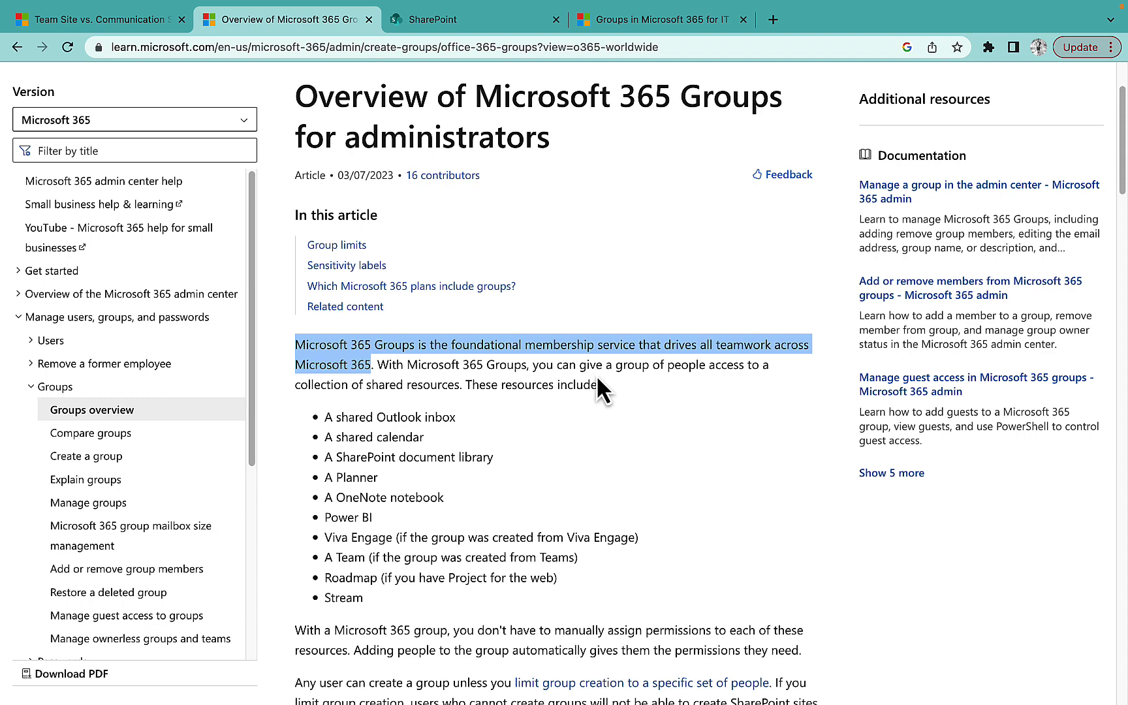
left_click(691, 369)
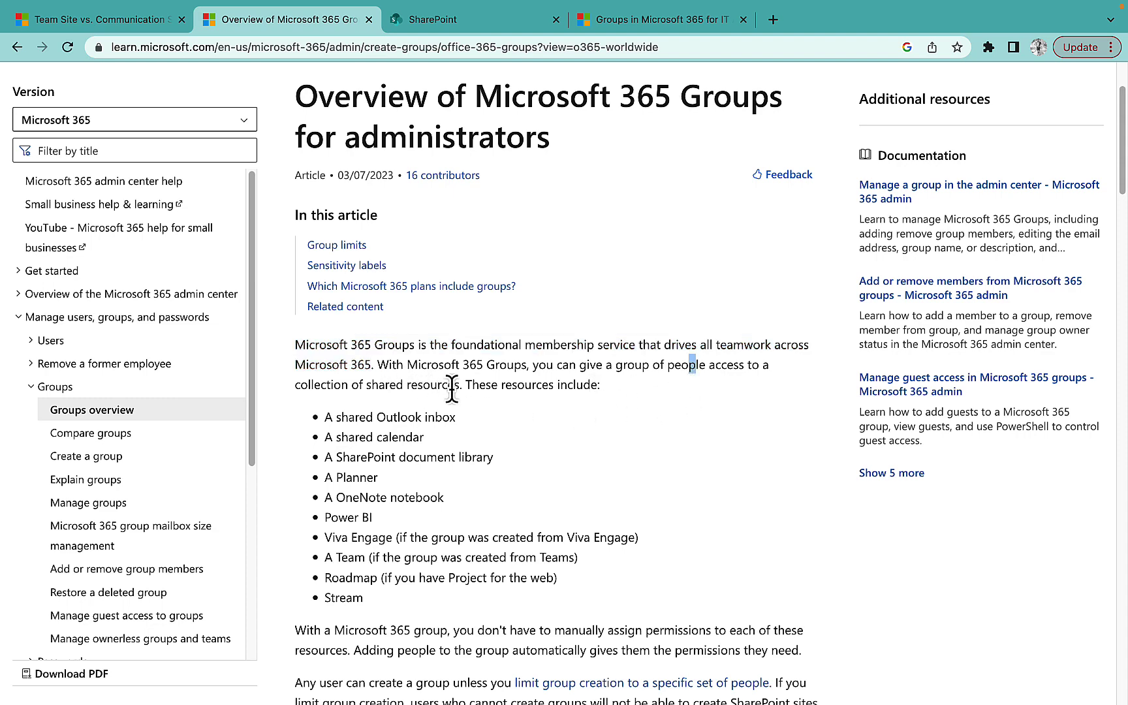
left_click_drag(473, 390, 556, 392)
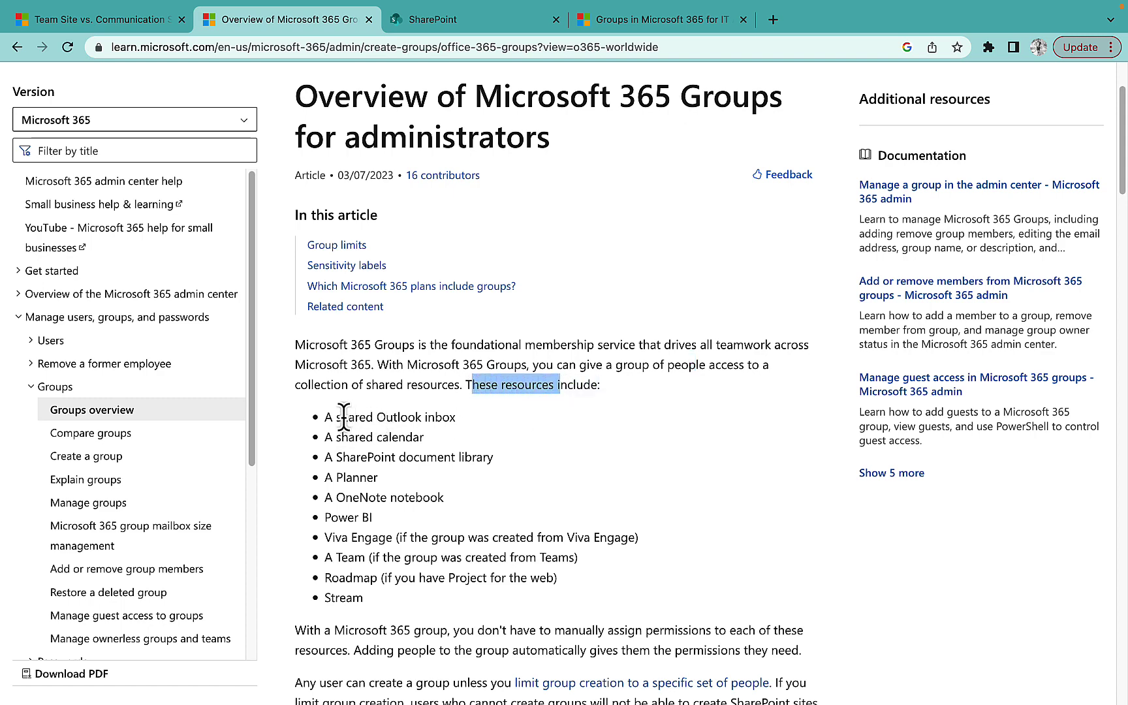
Step: Go through the shared resources of a Microsoft 365 group one by one, from the shared Outlook inbox to Stream
left_click_drag(337, 417, 398, 416)
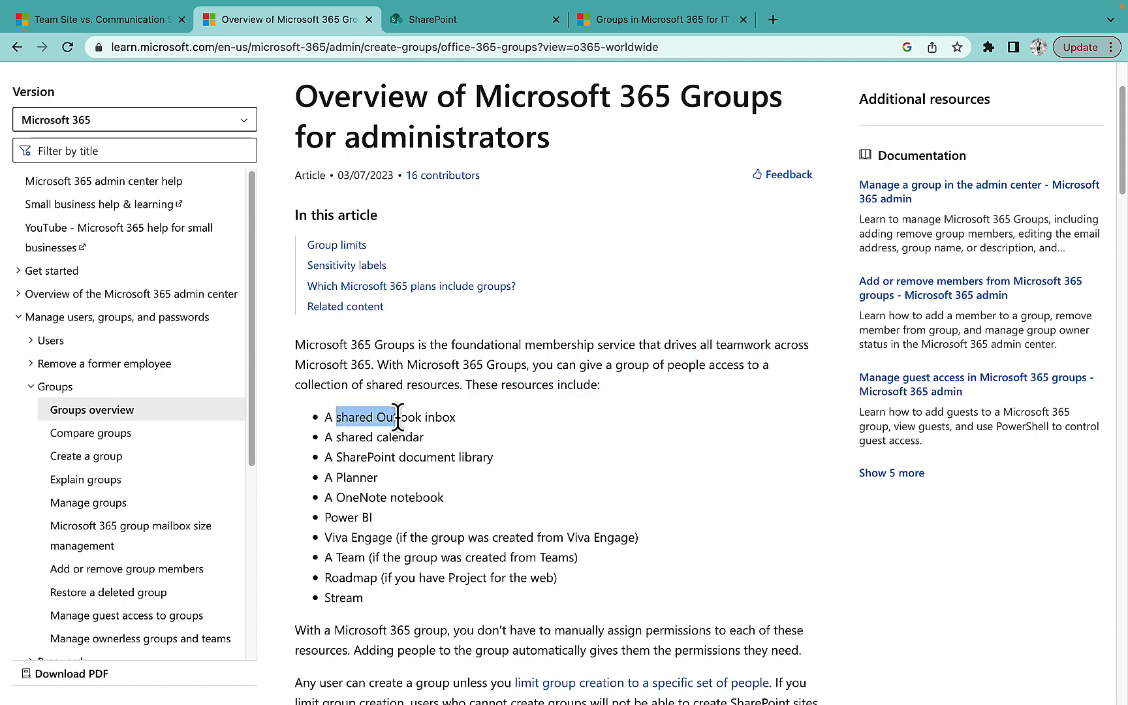
left_click(440, 422)
left_click_drag(328, 417, 465, 434)
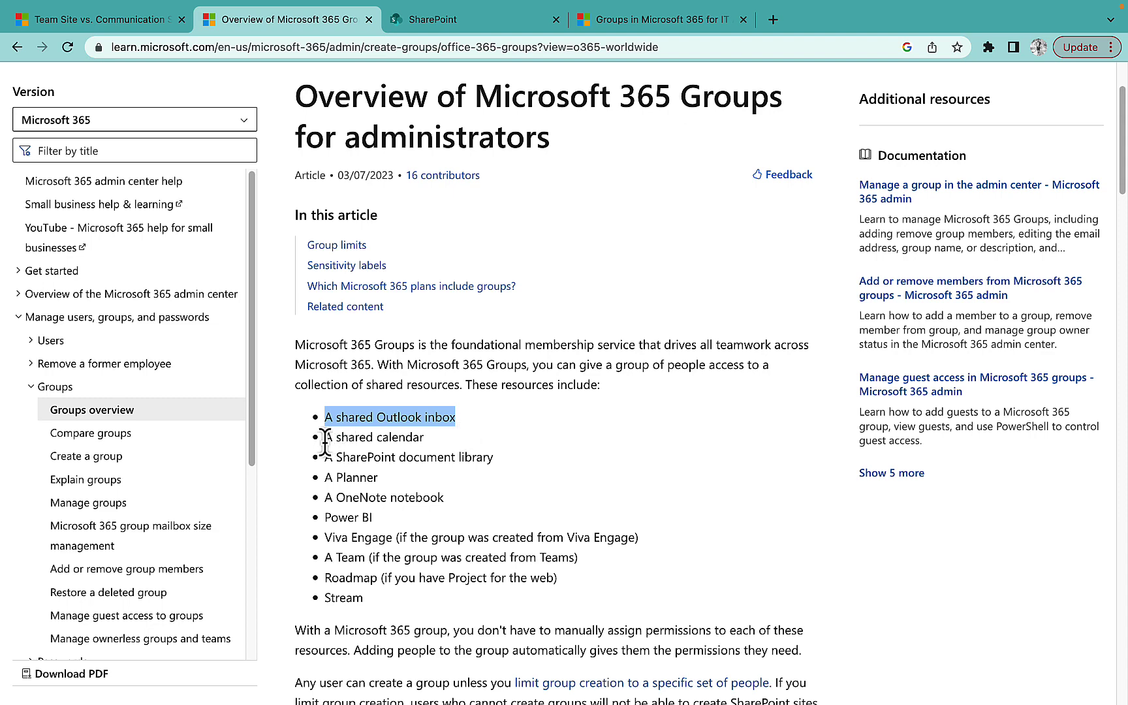
left_click_drag(325, 436, 421, 438)
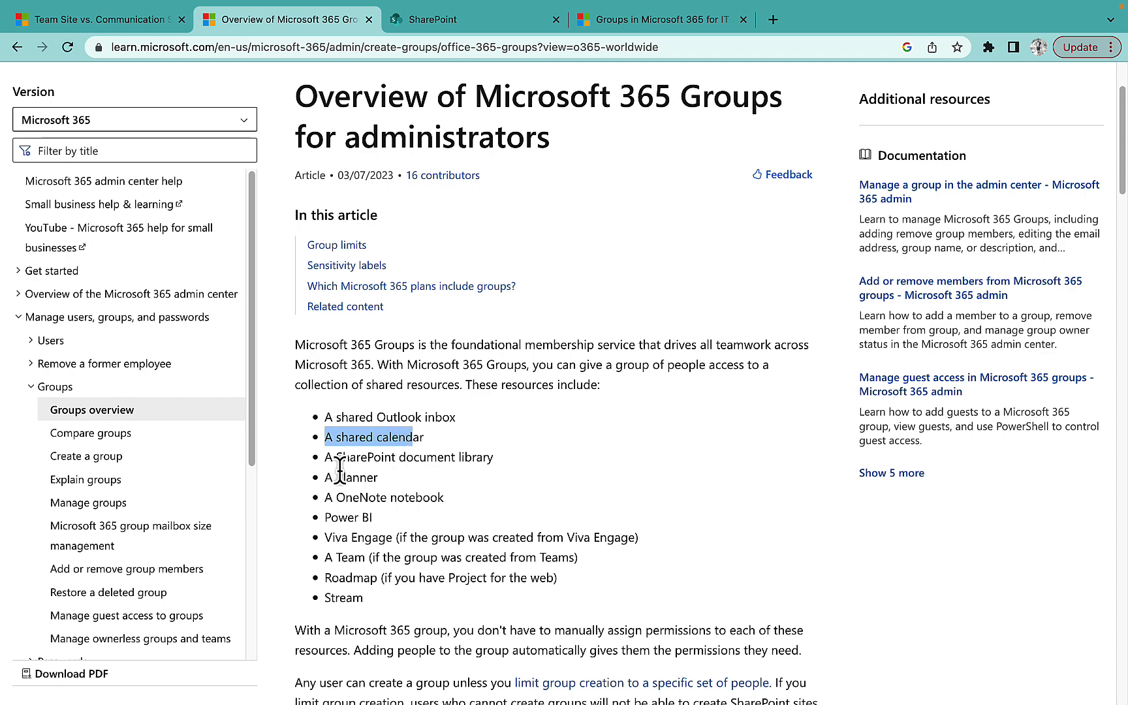
left_click_drag(333, 457, 496, 458)
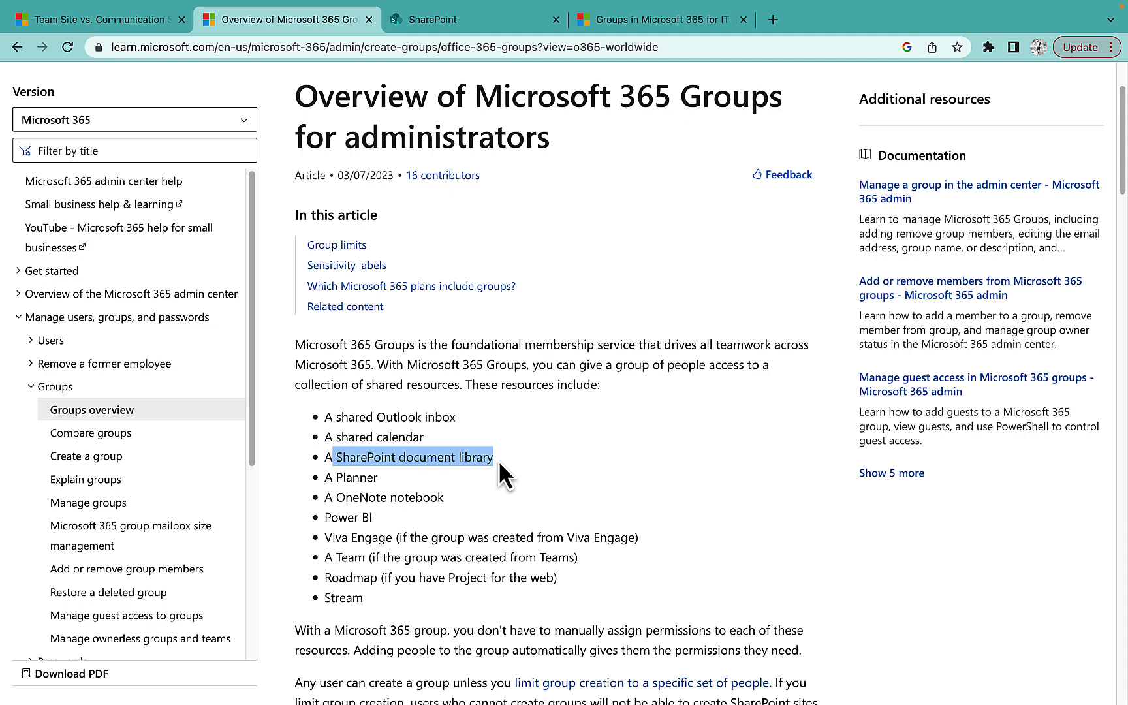
left_click_drag(498, 458, 320, 460)
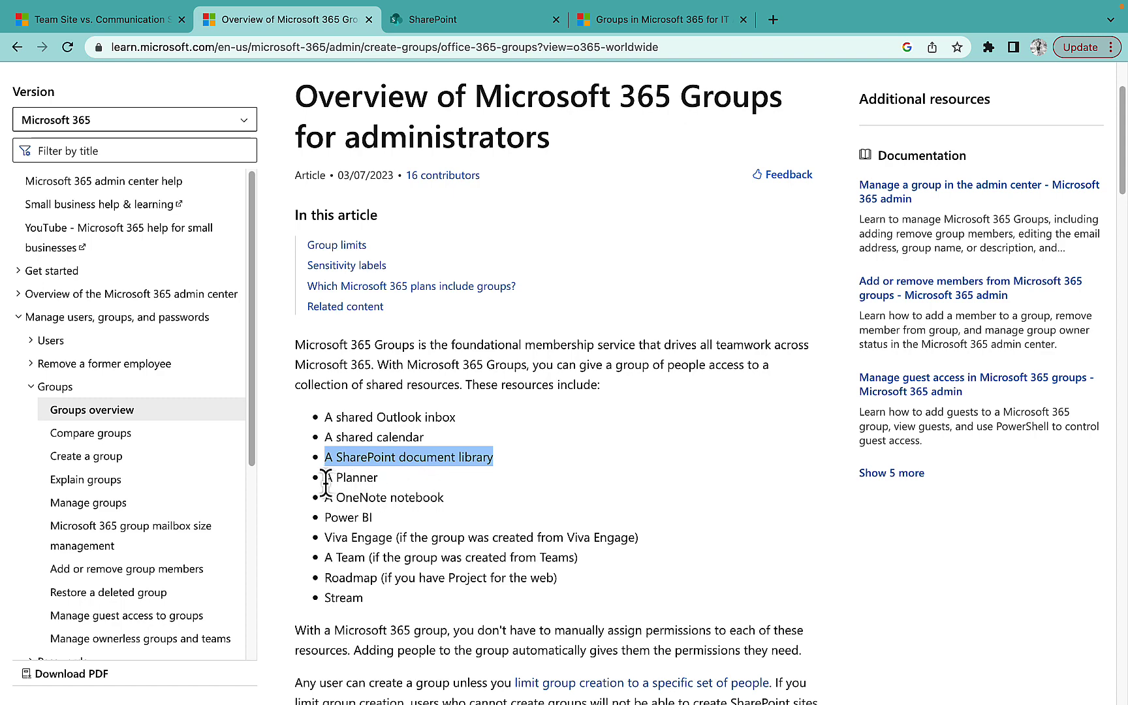
left_click_drag(325, 478, 442, 500)
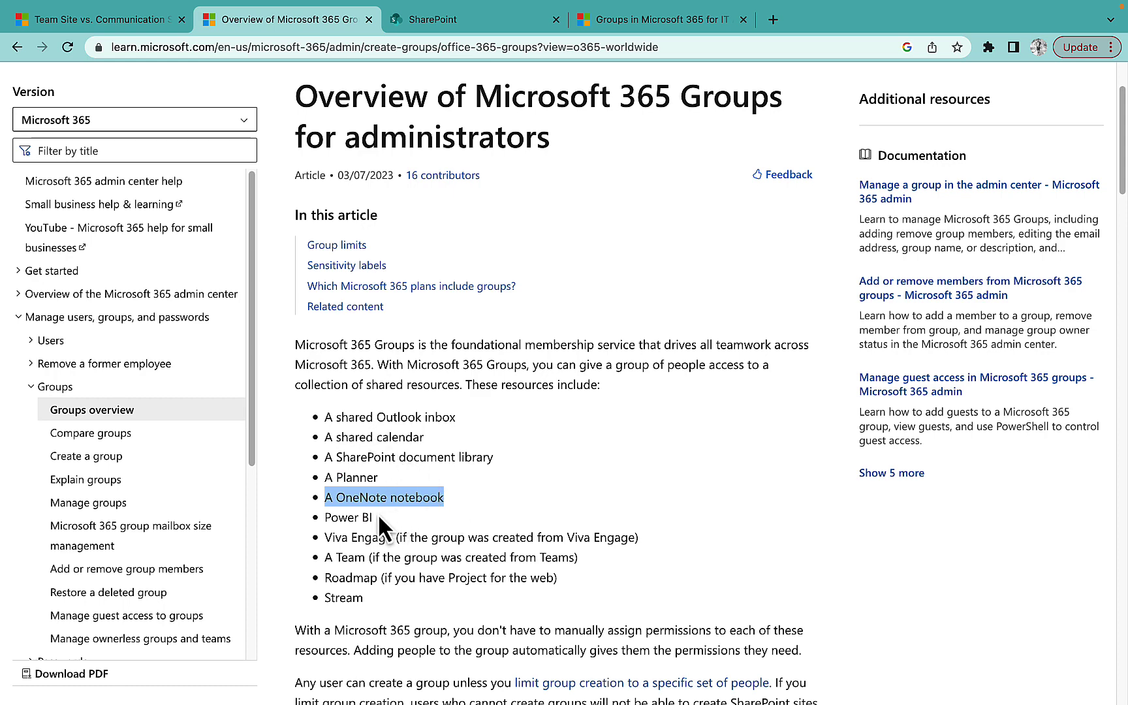
left_click_drag(332, 517, 367, 597)
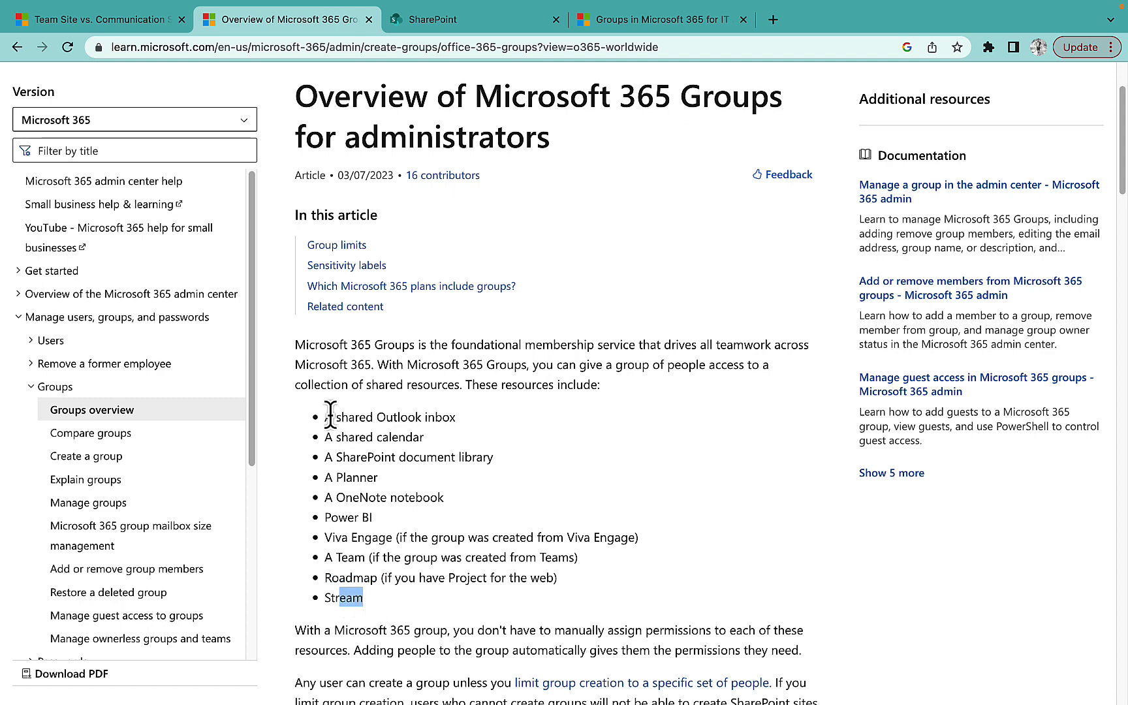
Step: Highlight the complete list of Microsoft 365 group resources for review, then clear the selection
left_click_drag(324, 415, 388, 609)
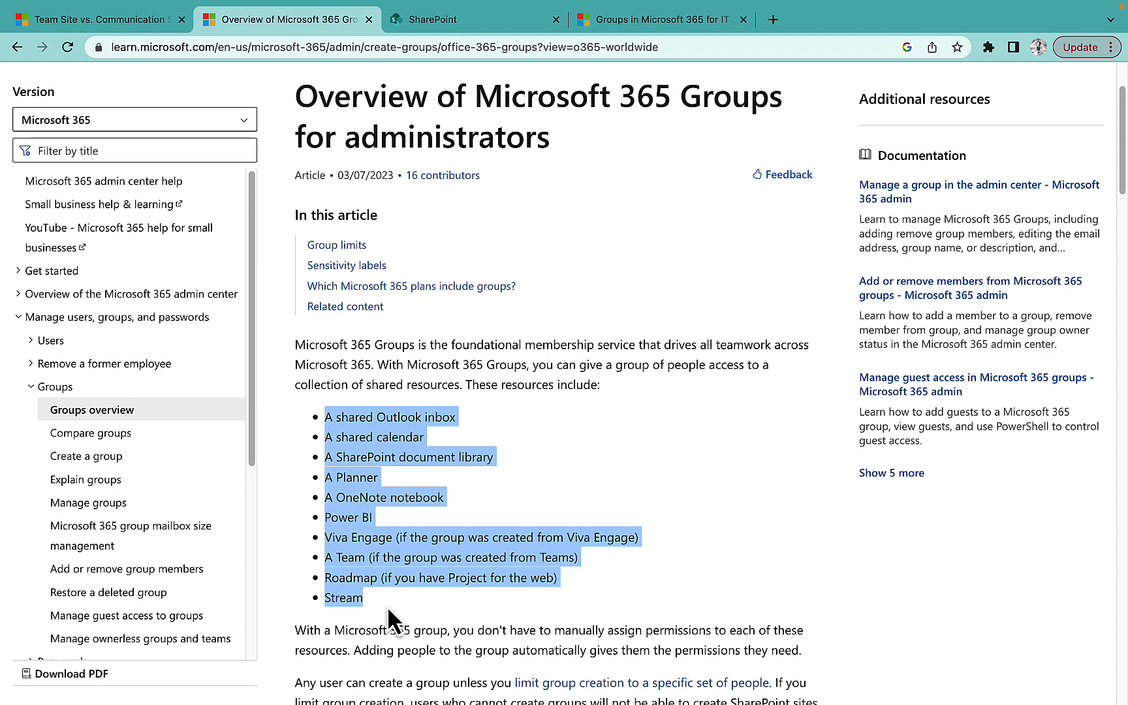
left_click(387, 605)
left_click_drag(324, 417, 389, 607)
left_click(390, 607)
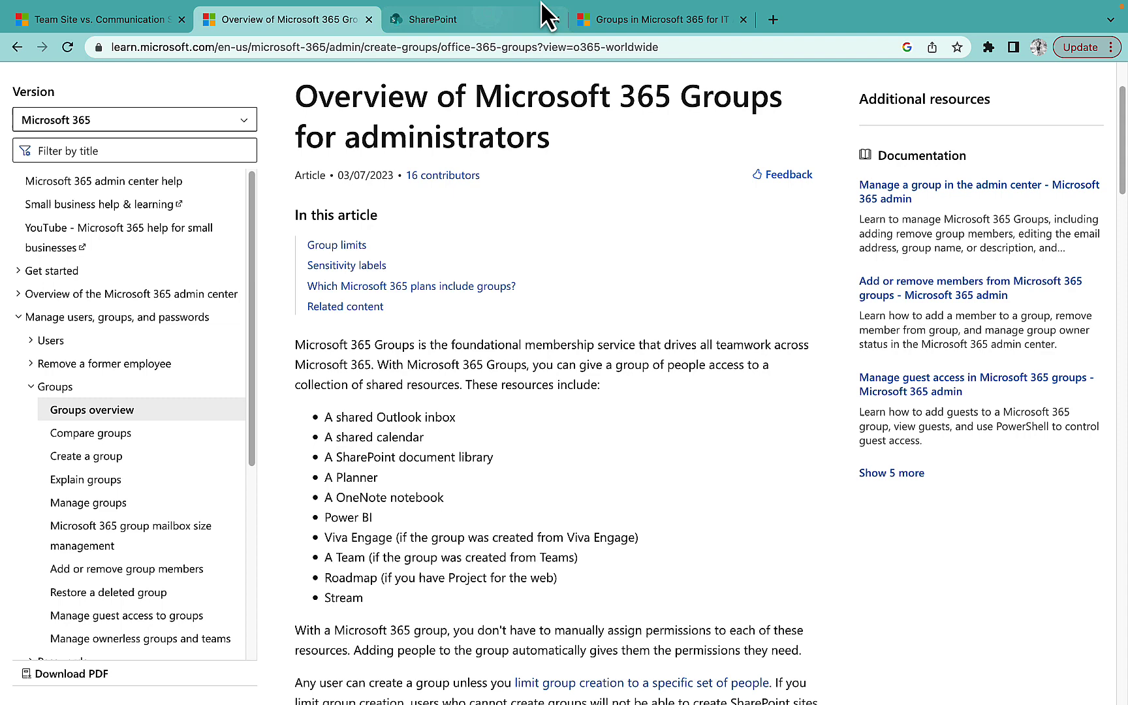
Step: Open the Groups in Microsoft 365 for IT Architects document and go through the five group types feeding into the groups diagram
left_click(651, 21)
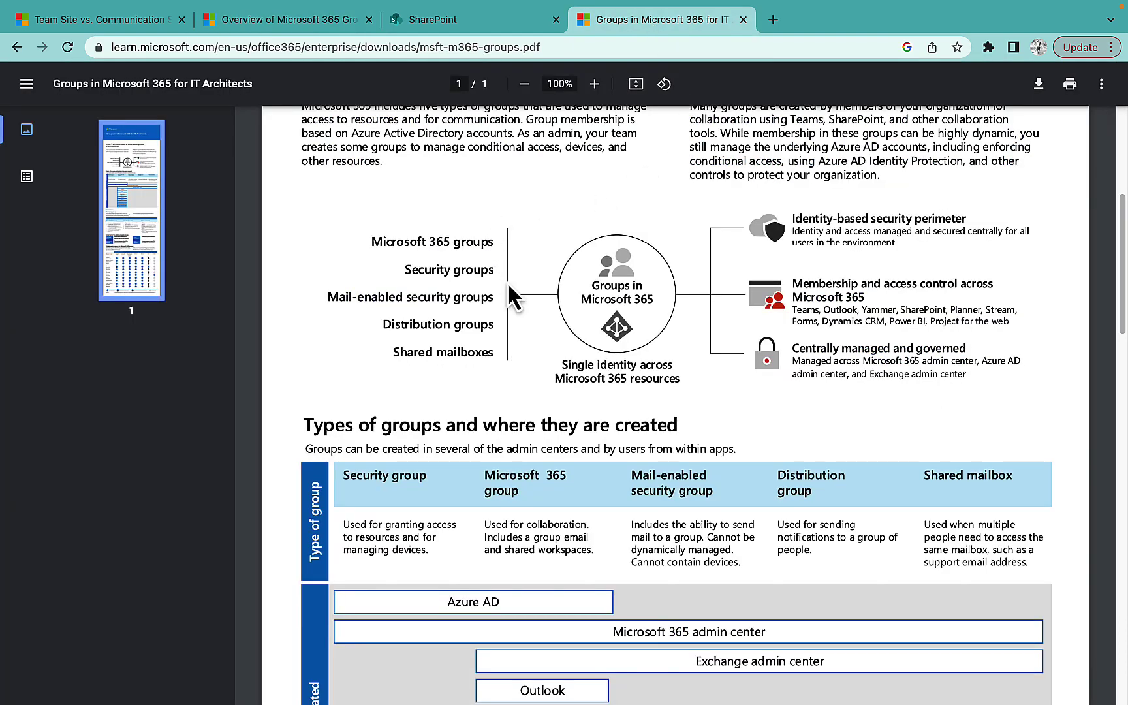
scroll(506, 281, "down", 3)
scroll(508, 282, "up", 5)
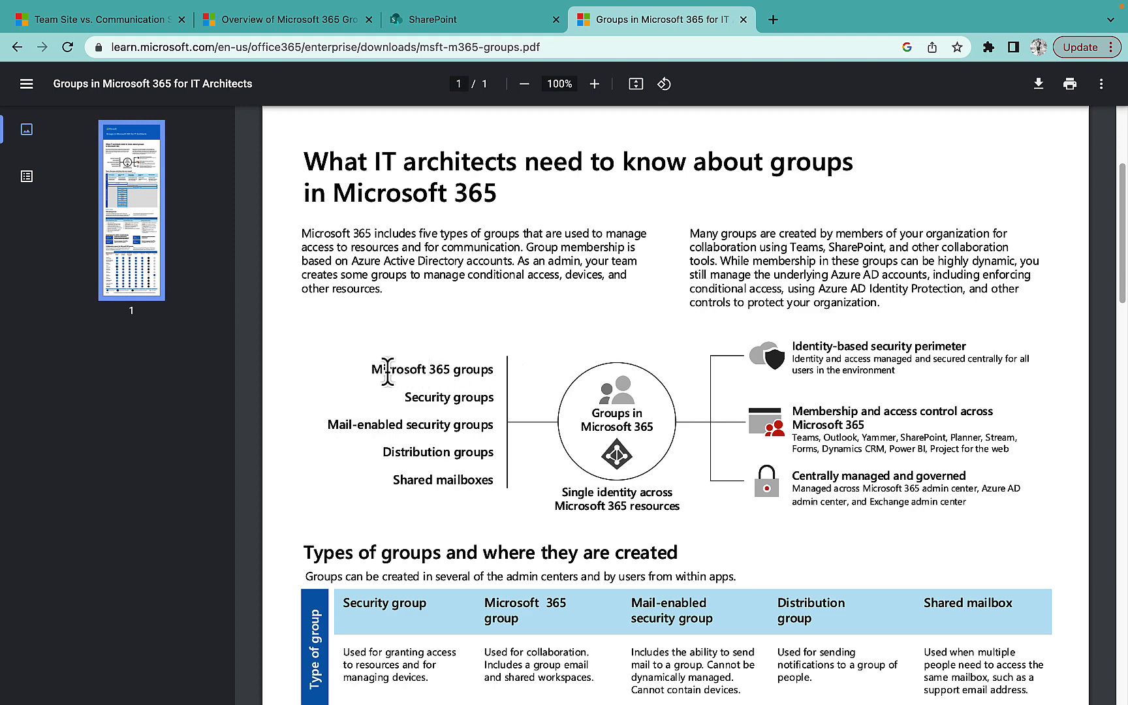
left_click_drag(372, 370, 483, 370)
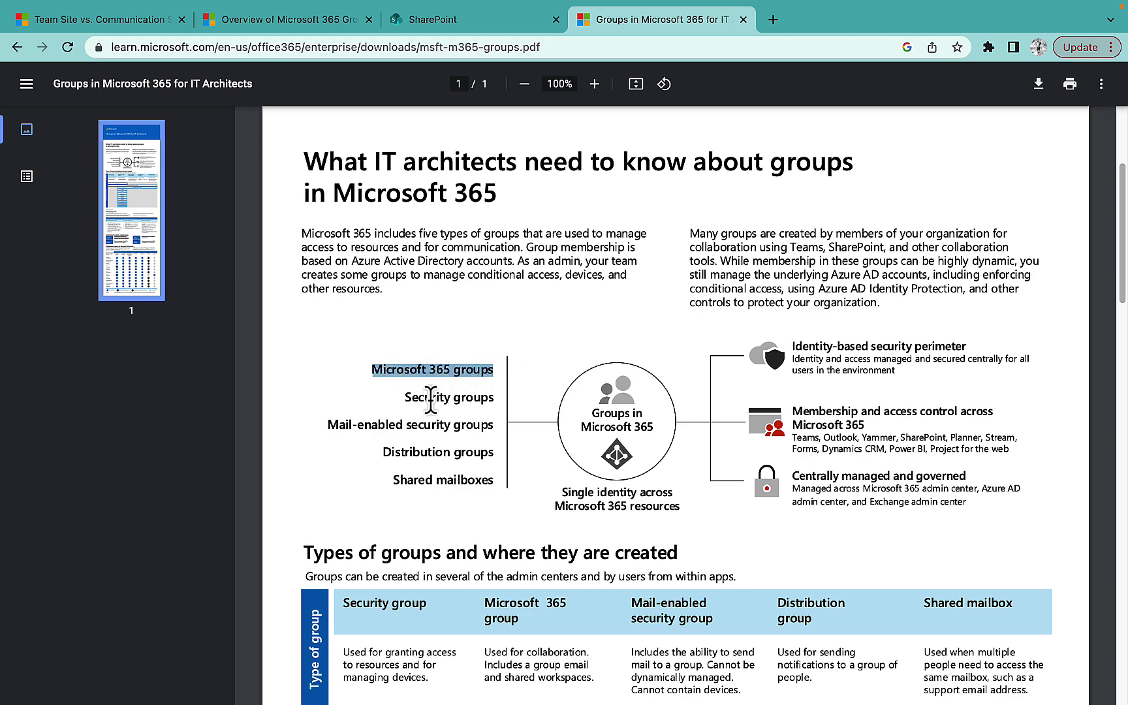
left_click_drag(412, 397, 474, 398)
left_click_drag(365, 424, 499, 423)
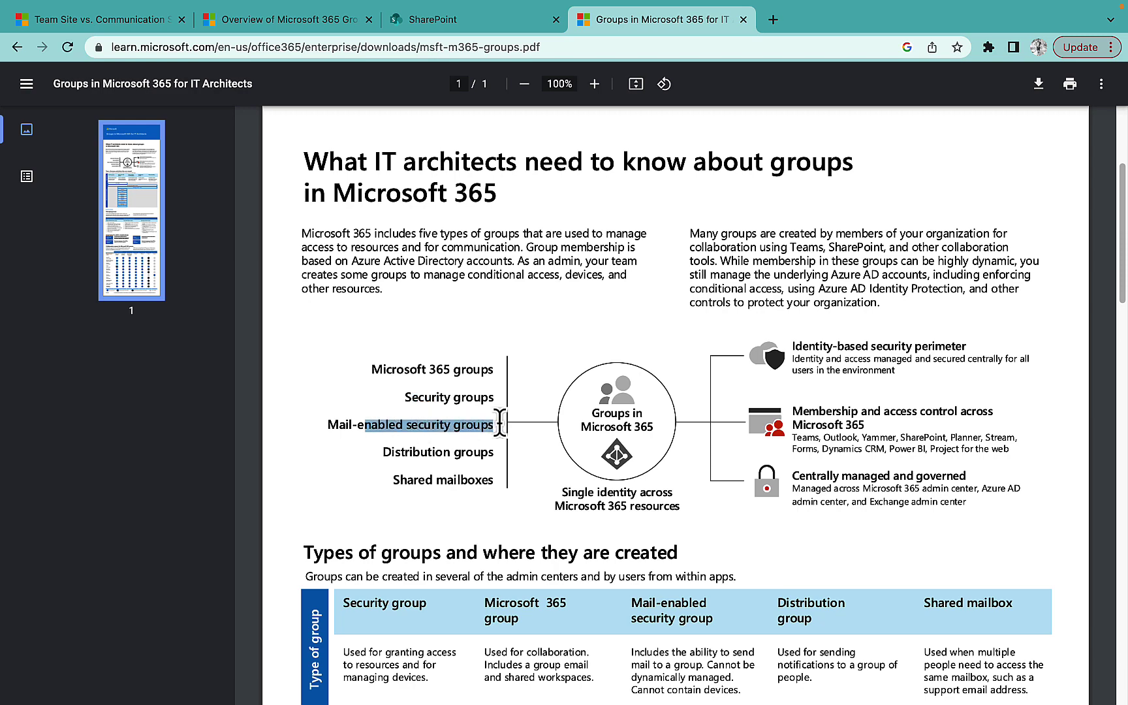
left_click_drag(400, 455, 501, 455)
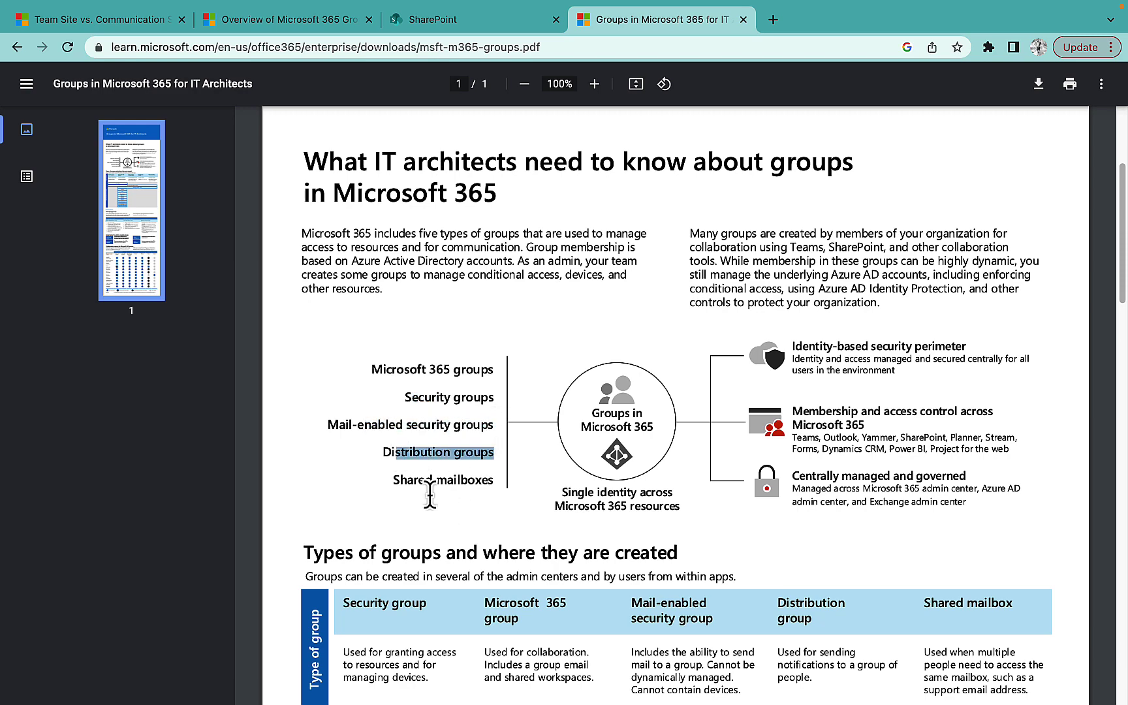
left_click_drag(408, 483, 501, 483)
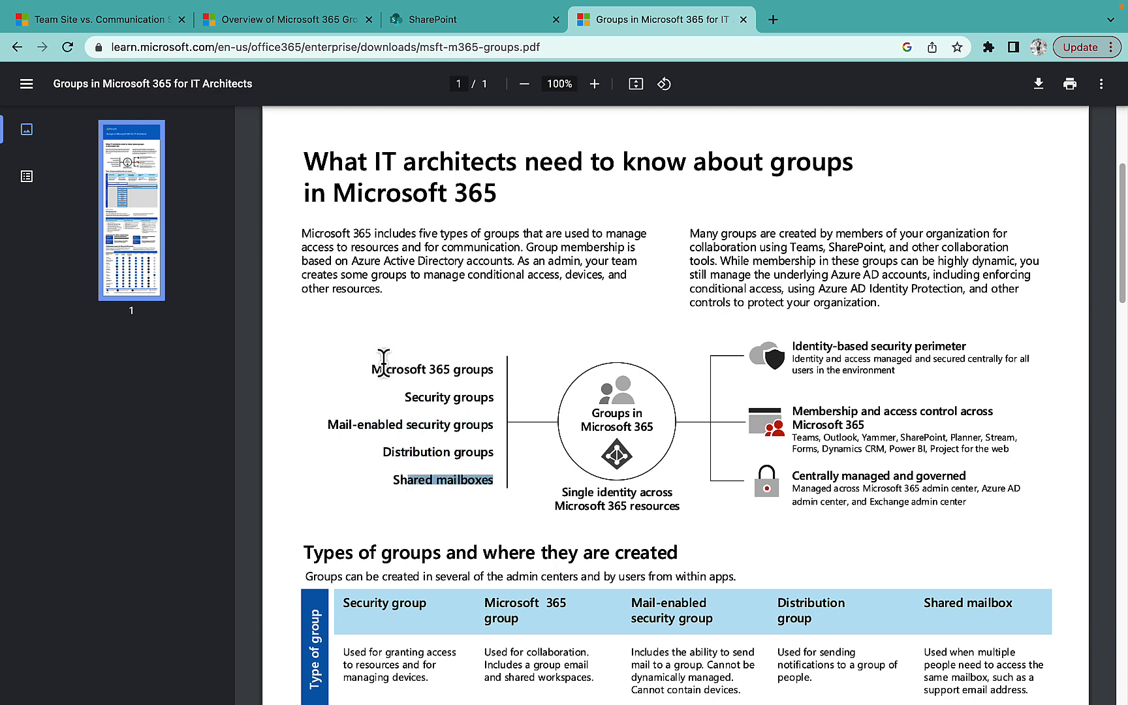
left_click_drag(375, 365, 495, 487)
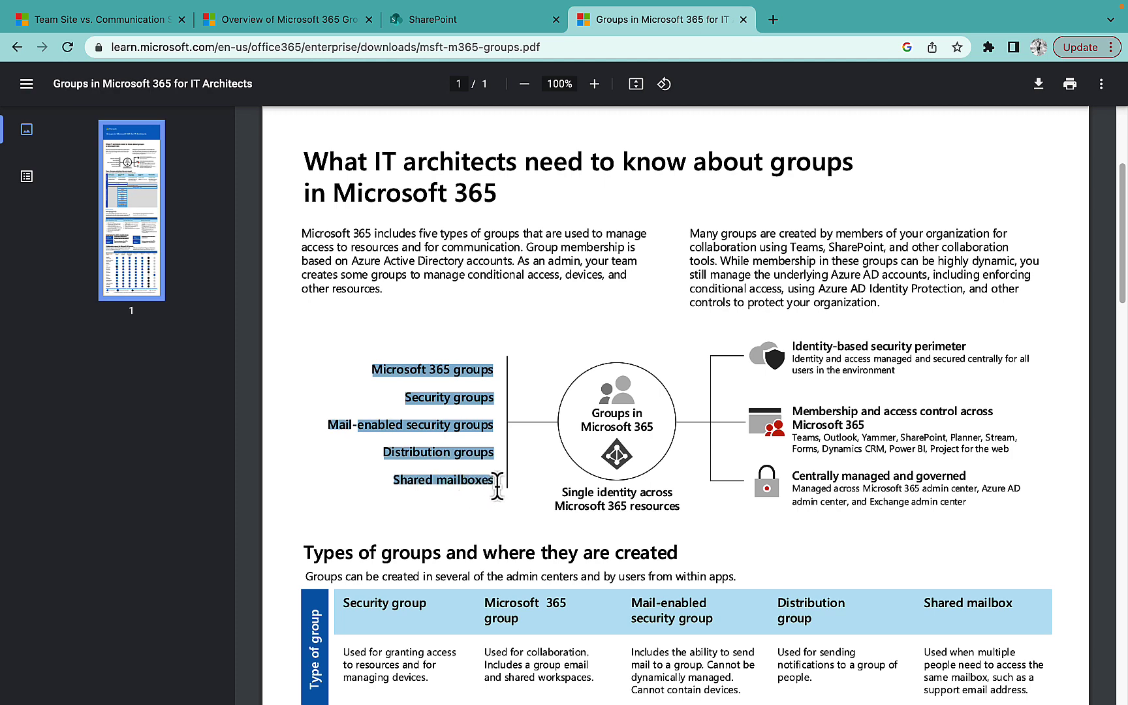
left_click(471, 382)
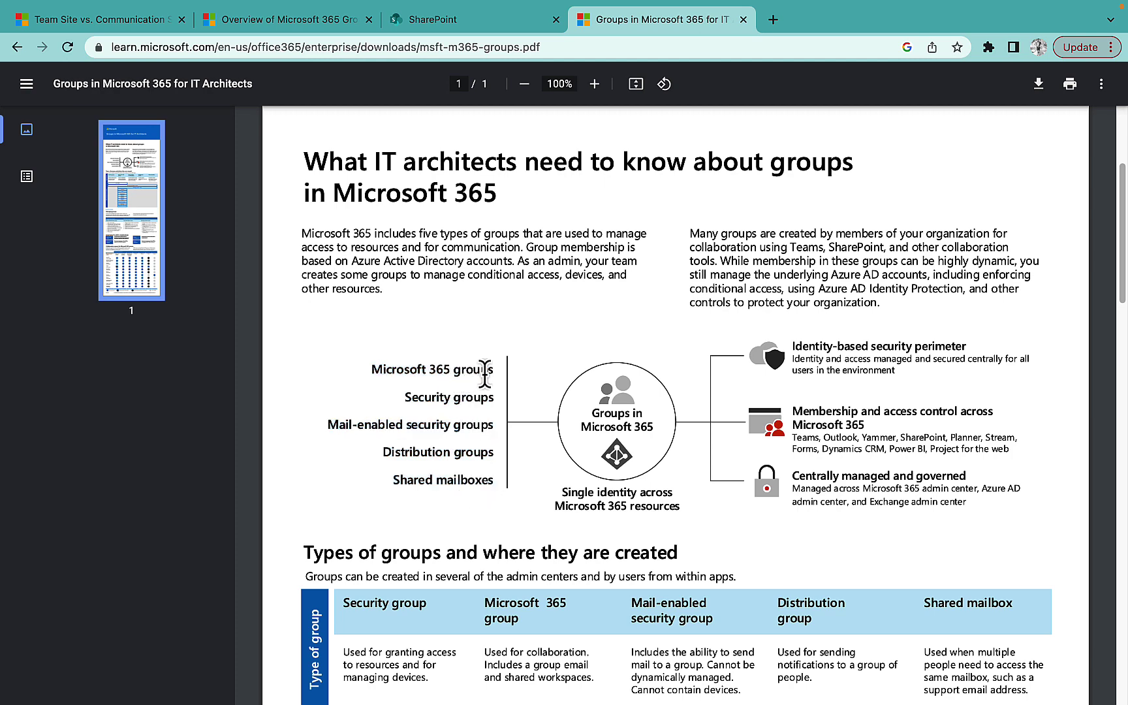
Step: Examine where Microsoft 365 groups can be created in the group types table, focusing on the SharePoint and Teams entries
left_click_drag(496, 372, 356, 369)
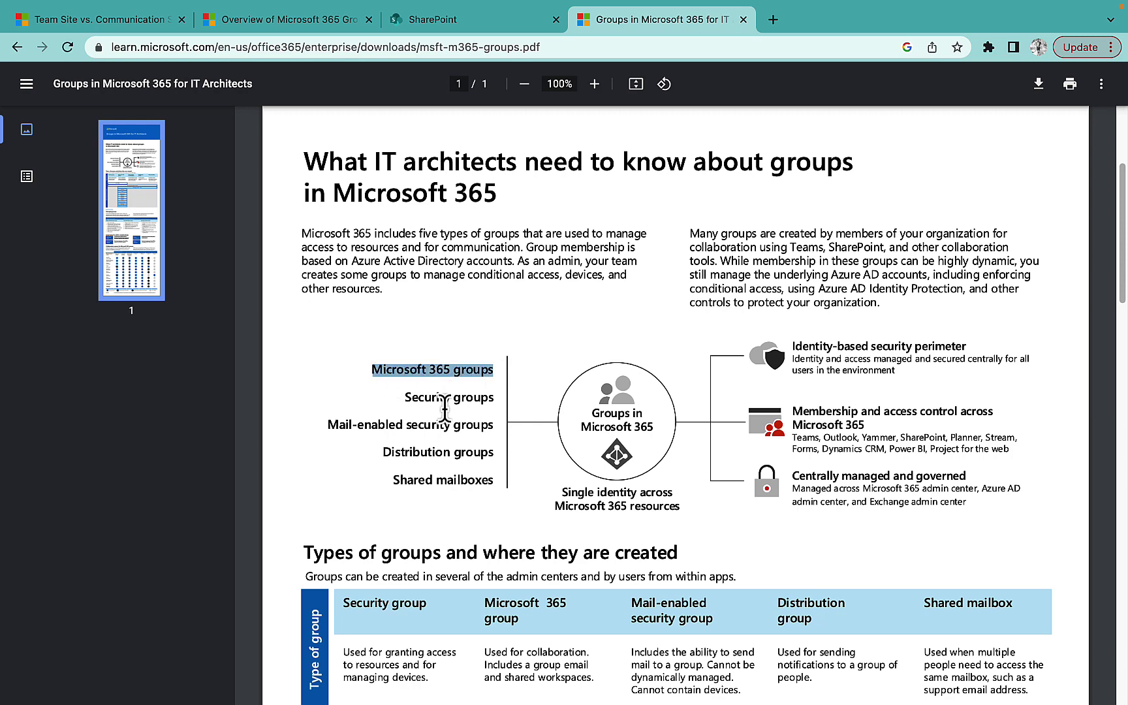
scroll(443, 401, "down", 4)
scroll(445, 407, "down", 2)
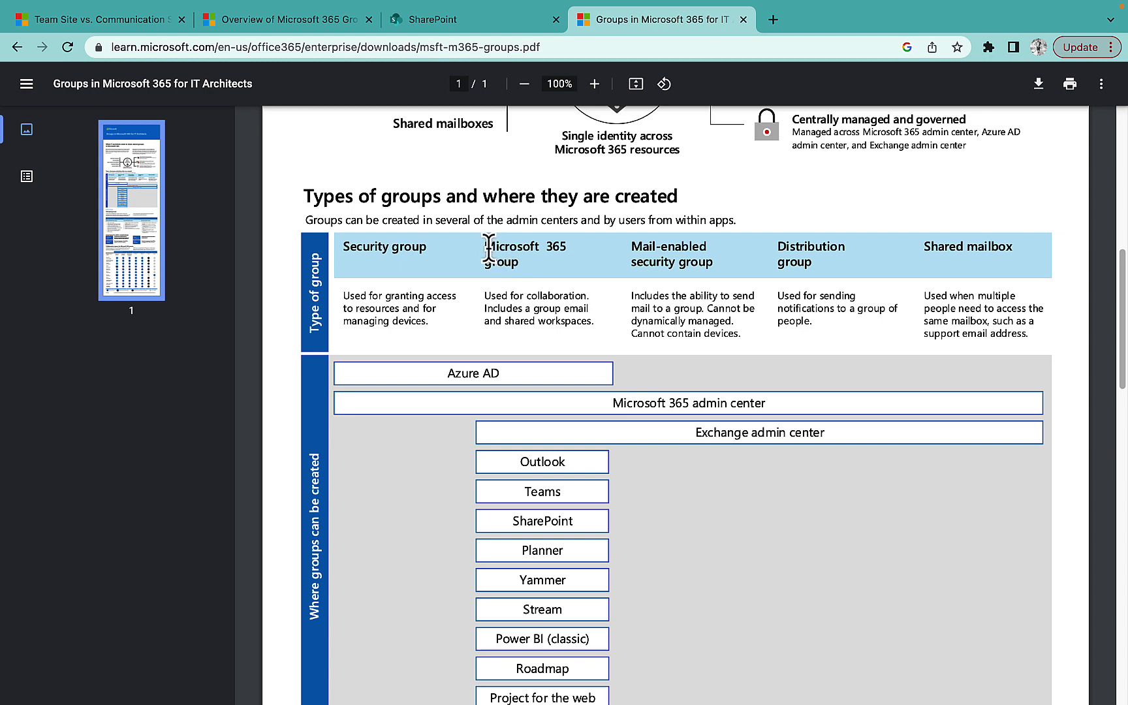
left_click_drag(486, 248, 525, 264)
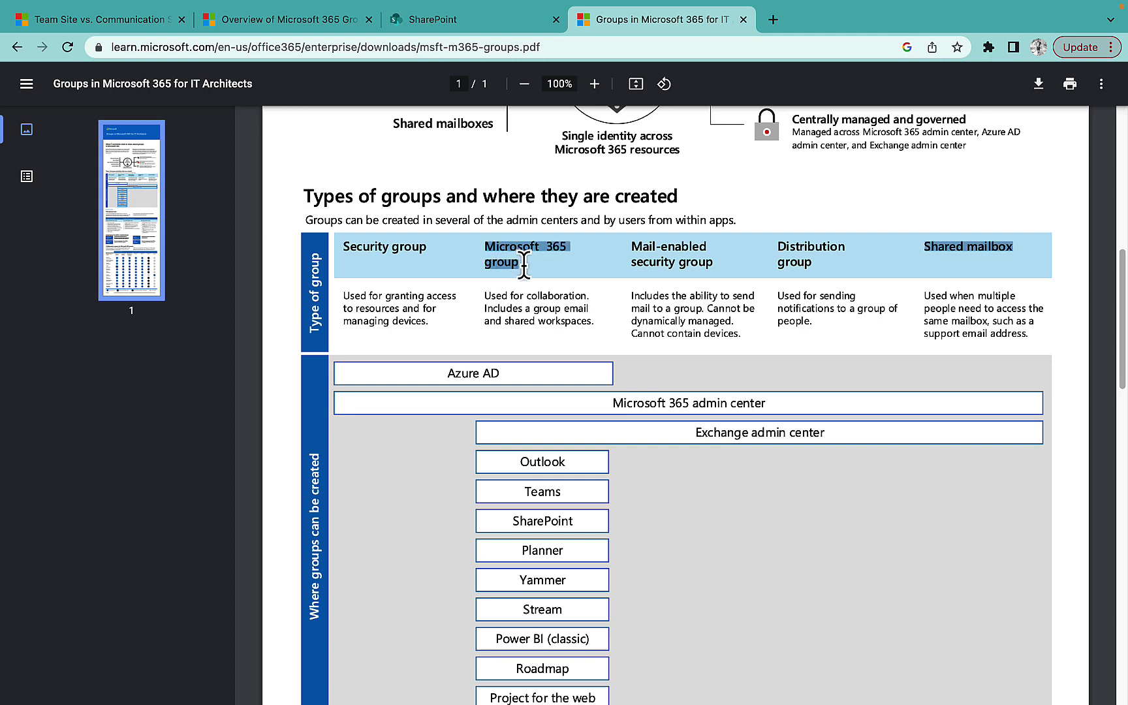
scroll(521, 330, "down", 3)
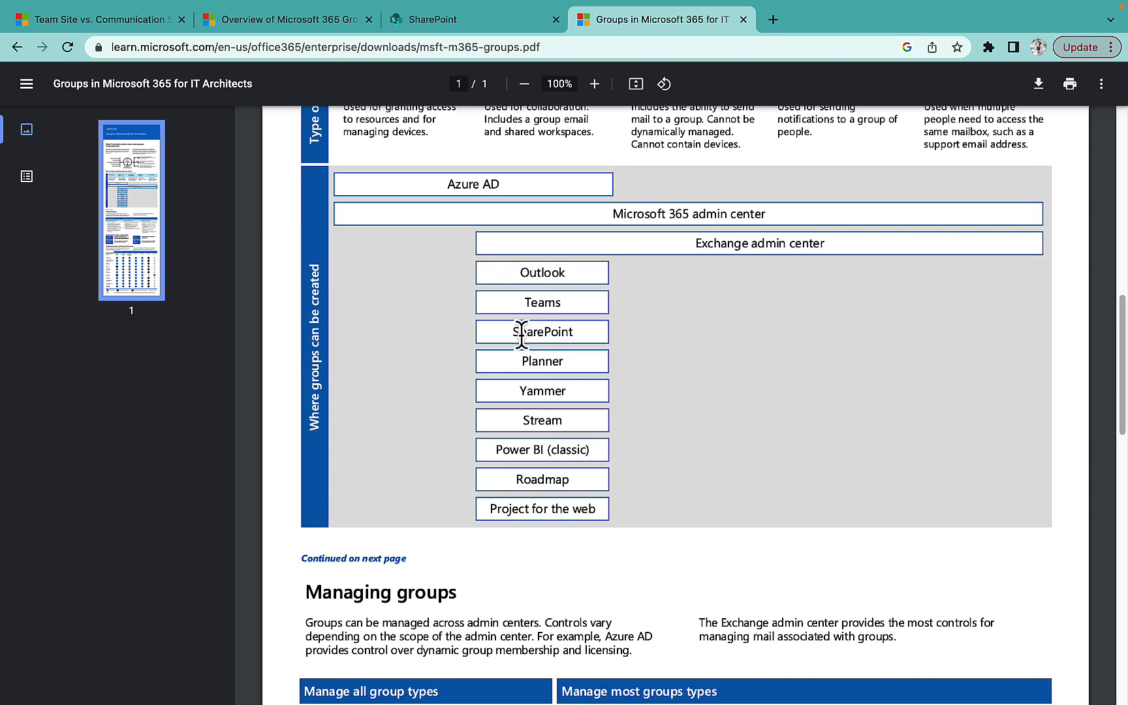
scroll(520, 331, "up", 1)
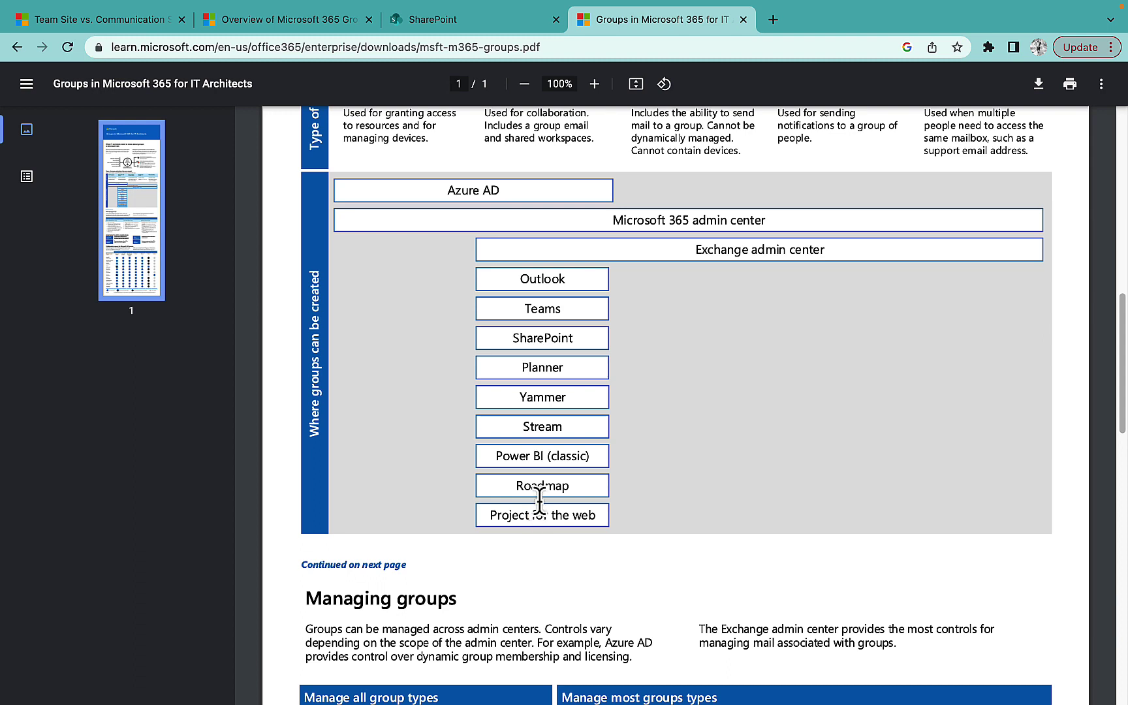
left_click_drag(577, 338, 502, 339)
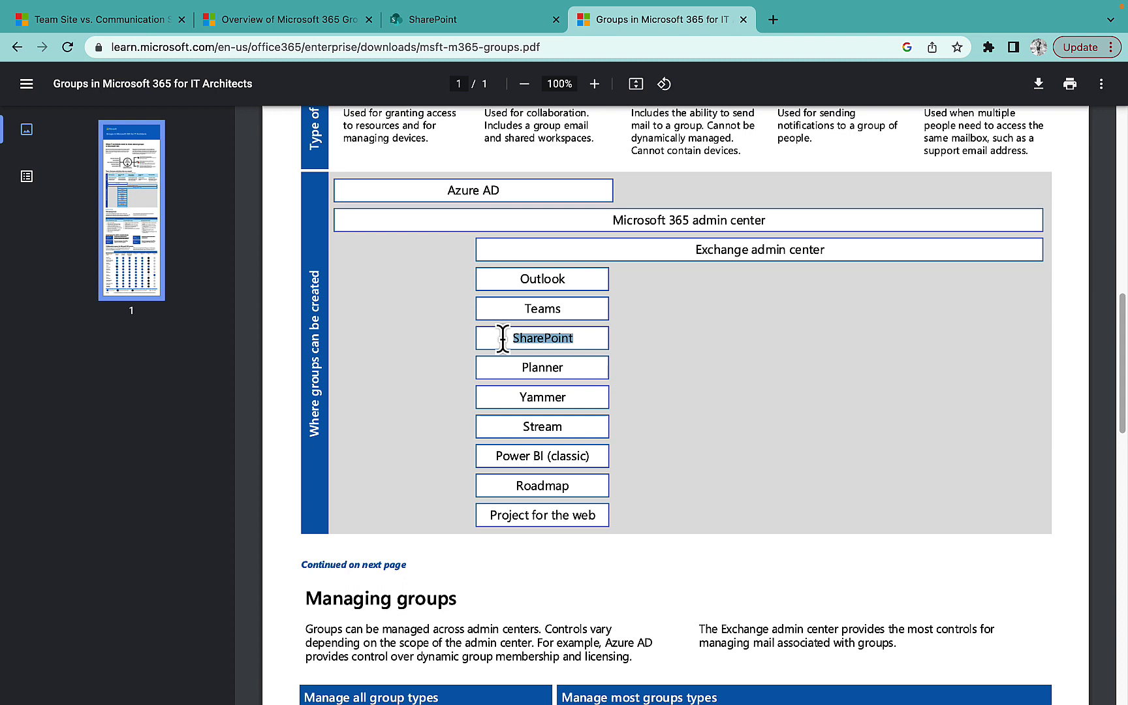
left_click_drag(563, 308, 522, 309)
left_click(568, 352)
Step: Return to the Overview of Microsoft 365 Groups article and review the shared resources list, highlighting the SharePoint document library entry
left_click(288, 19)
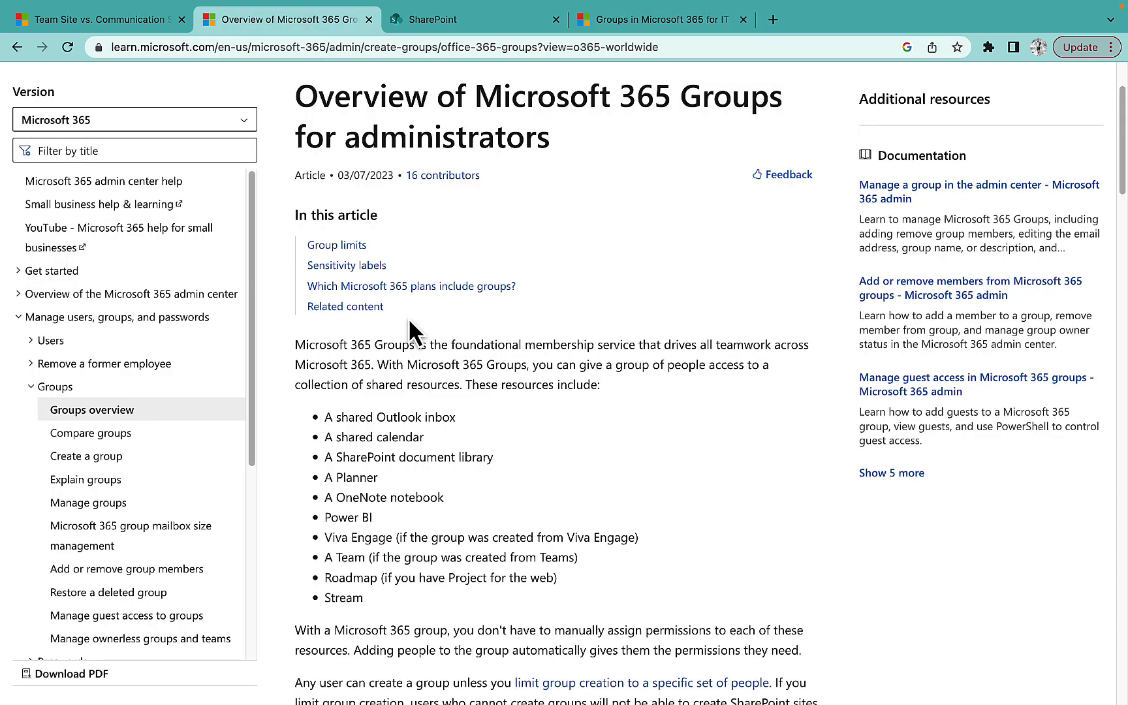
left_click_drag(325, 418, 441, 596)
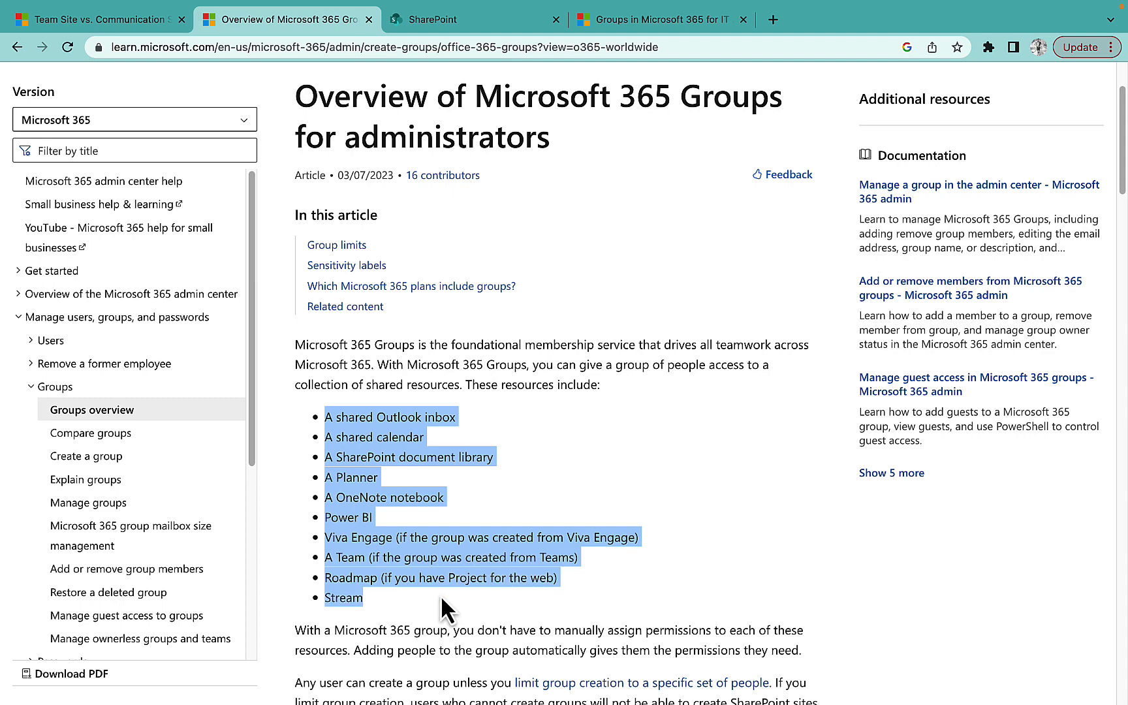
left_click(374, 486)
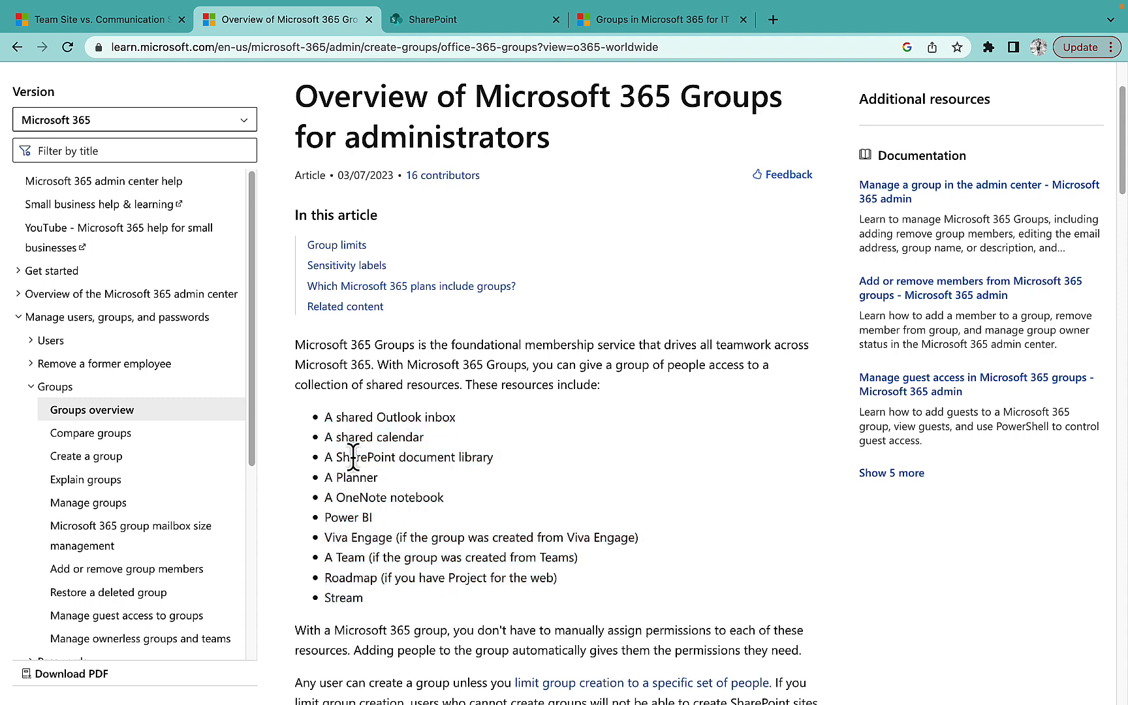
left_click_drag(504, 460, 337, 462)
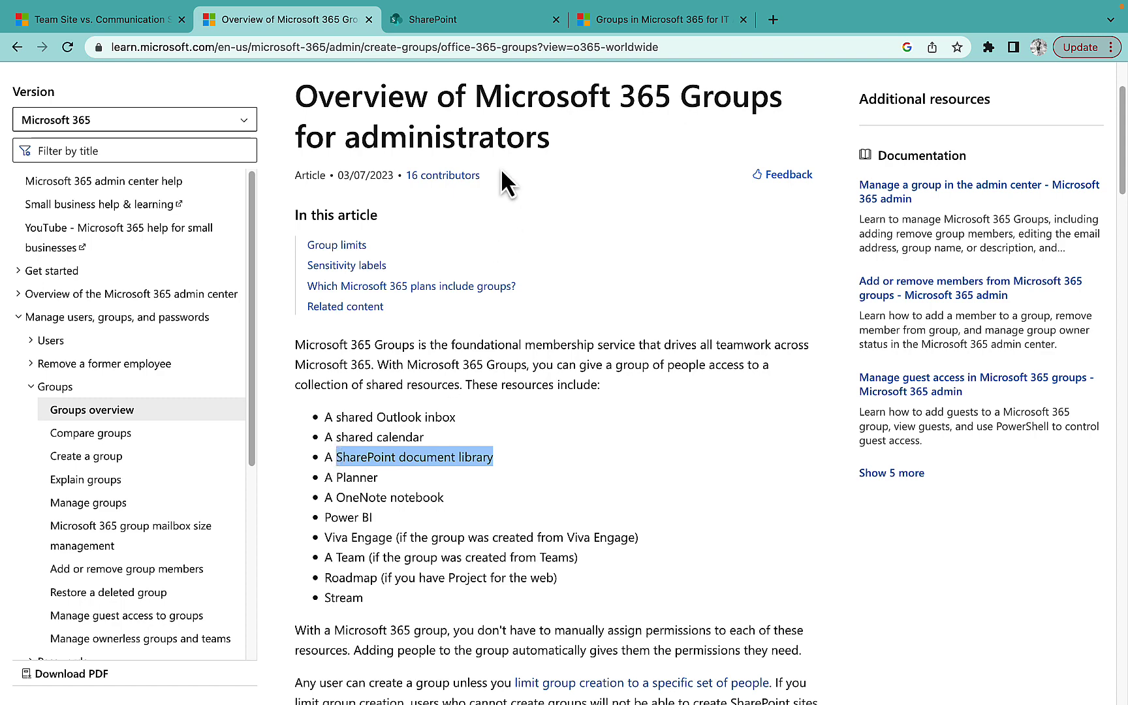
Step: Create a SharePoint communication site named TestCommSite with the default language, and dismiss the site design prompt
left_click(467, 18)
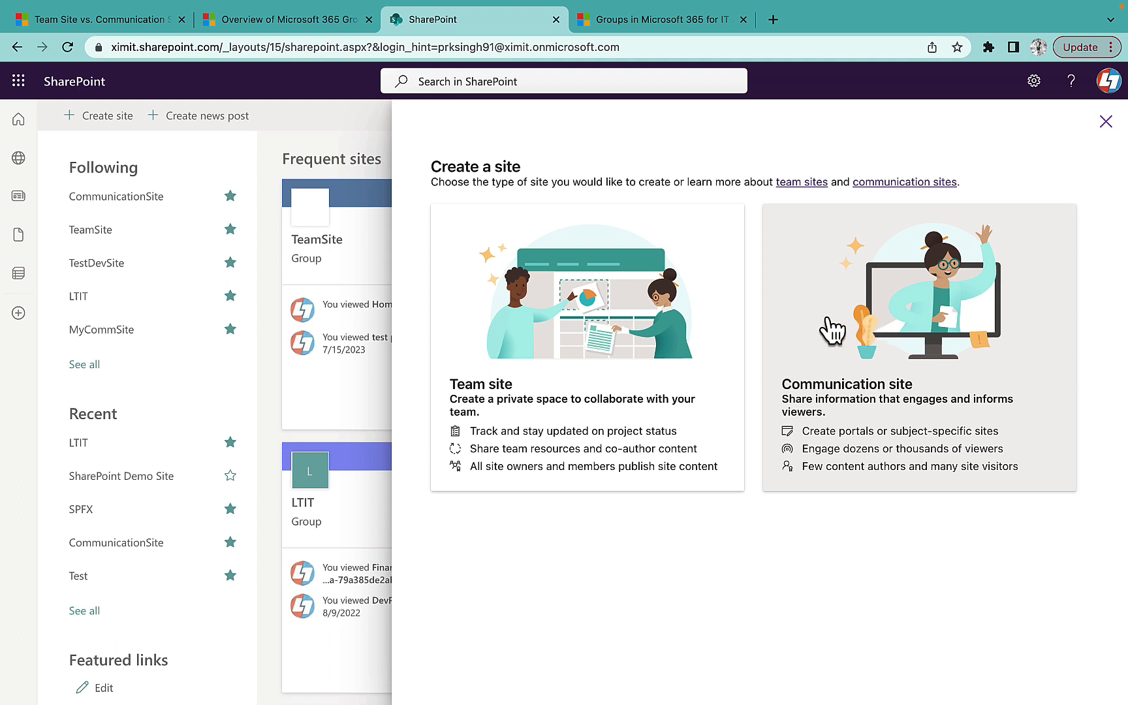
left_click(874, 323)
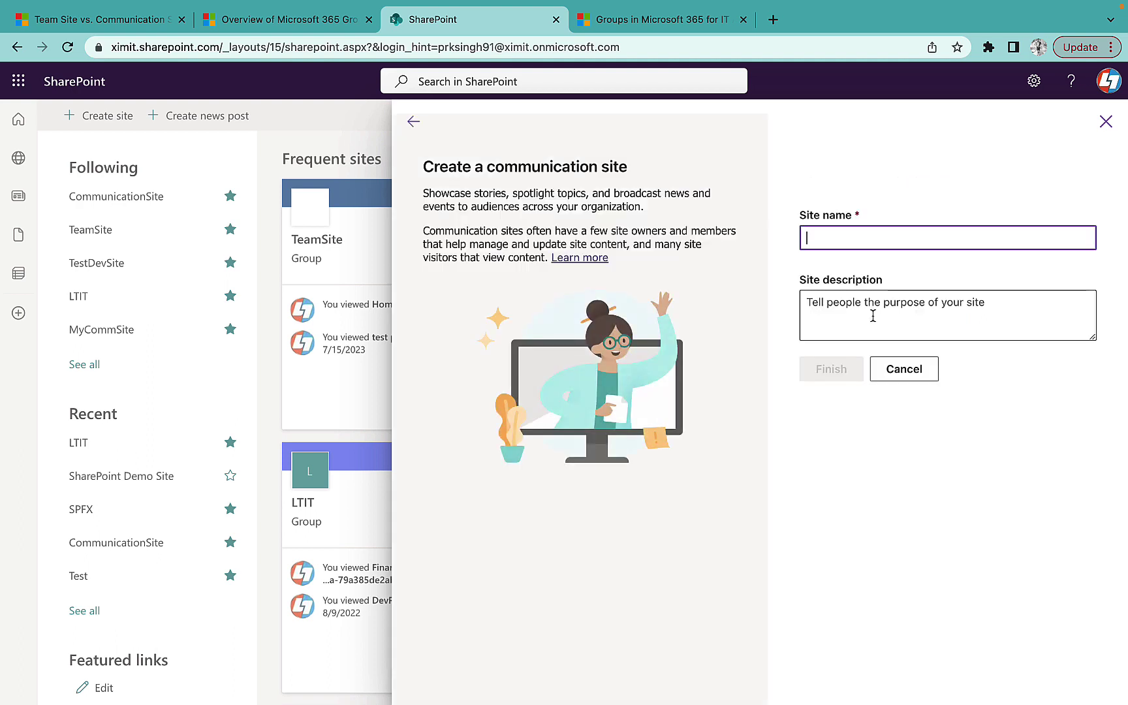
type("Te")
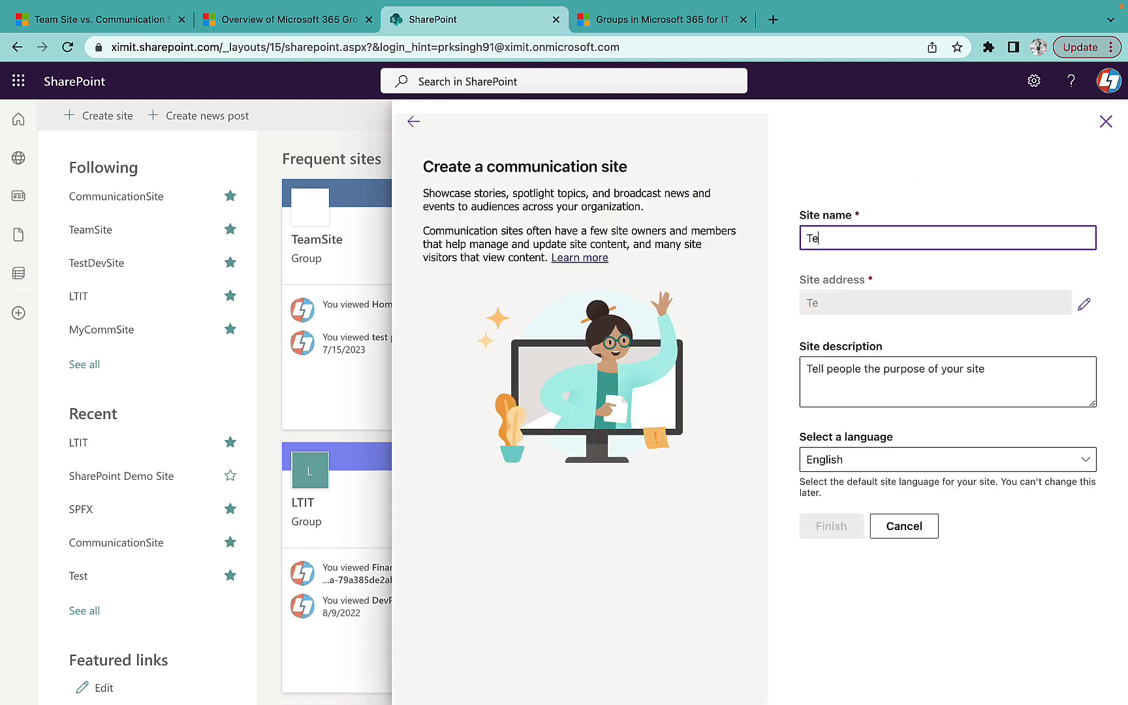
type("stCommSite")
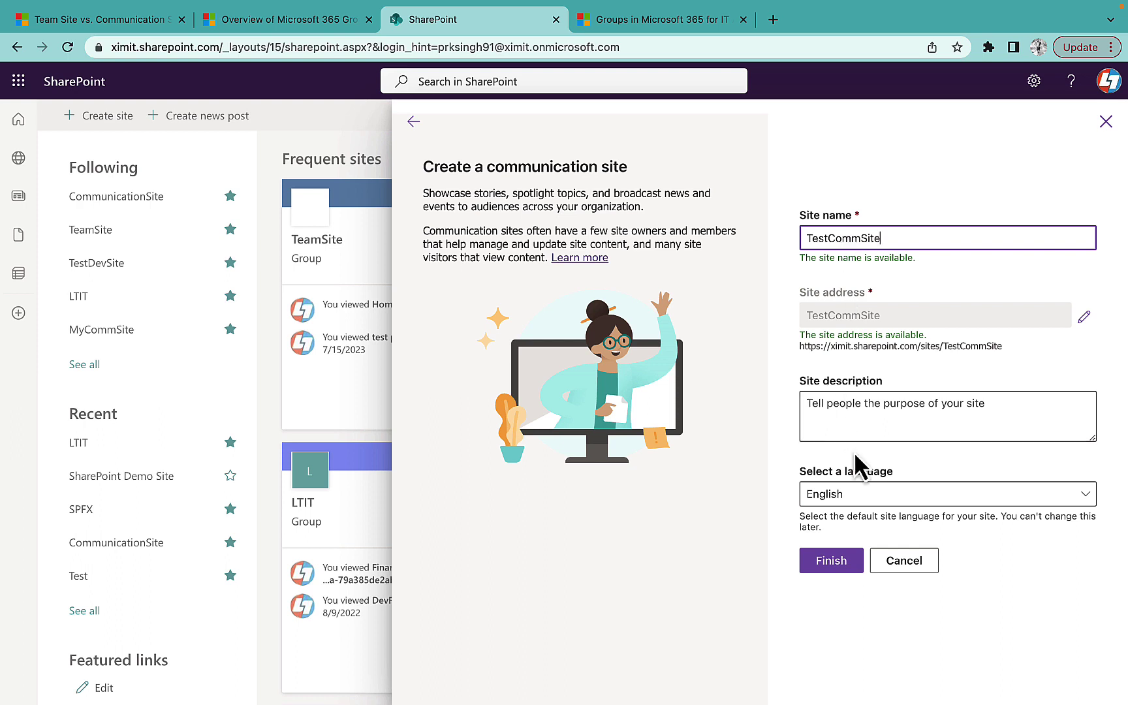
left_click(844, 565)
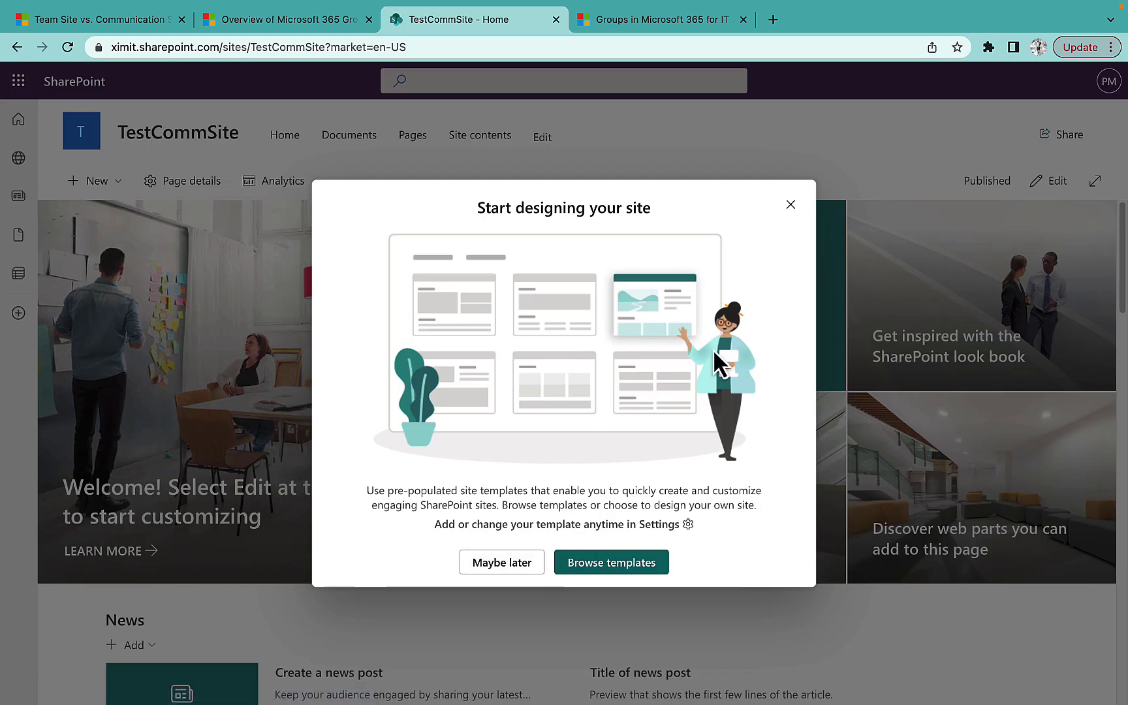
left_click(790, 205)
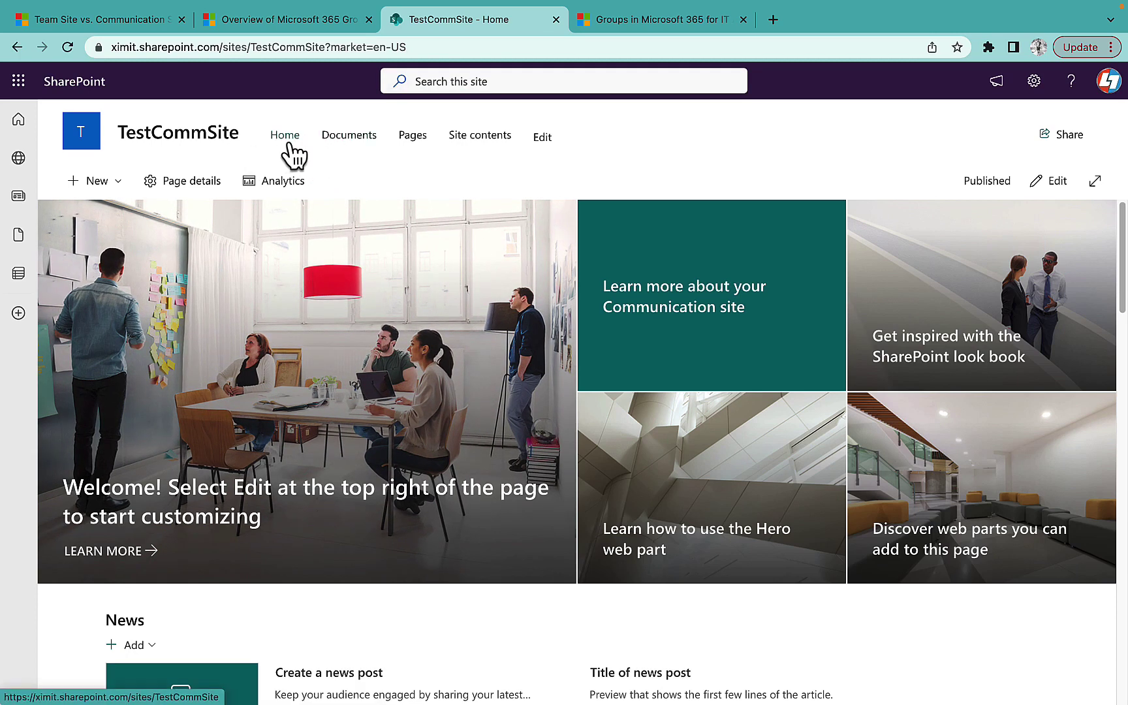
Step: Duplicate the TestCommSite browser tab and go to the SharePoint start page in the copy
right_click(482, 24)
left_click(521, 124)
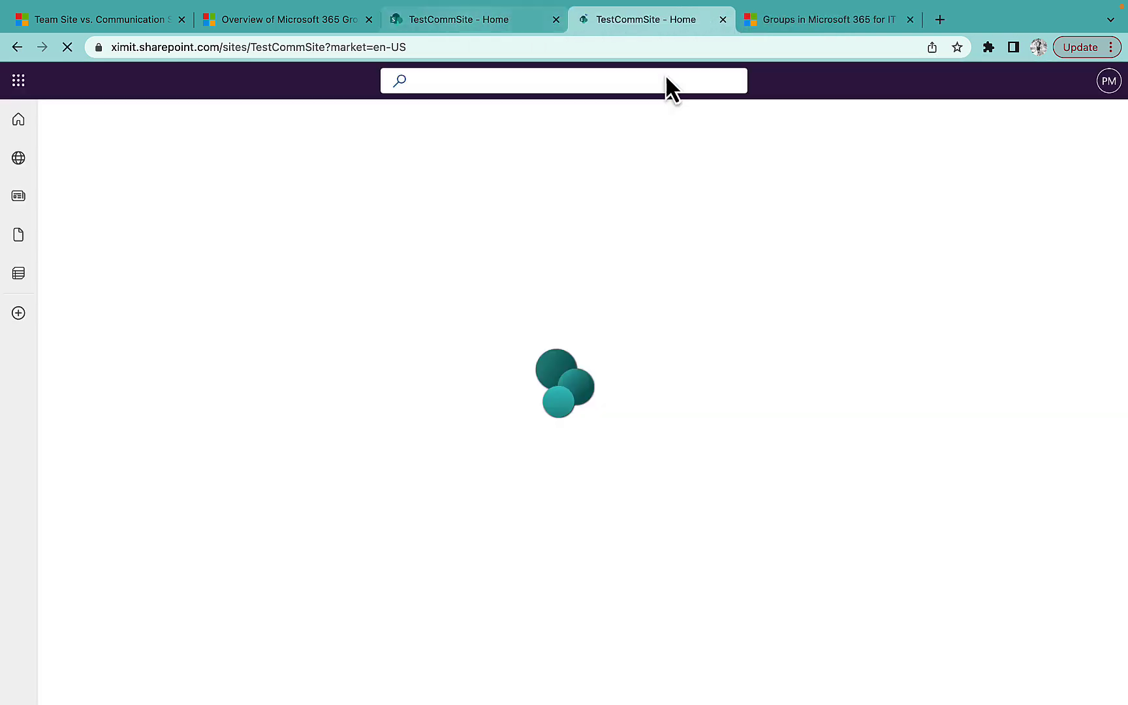
left_click(74, 92)
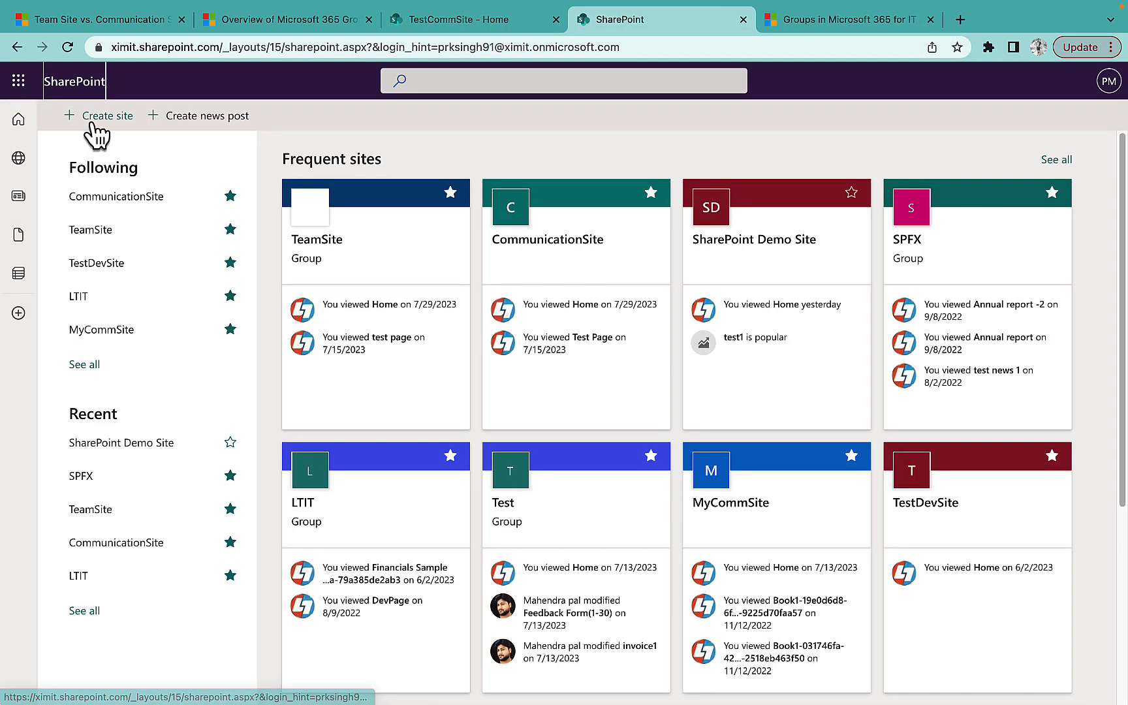
Step: Start creating a team site and name it TestTeamSite
left_click(92, 119)
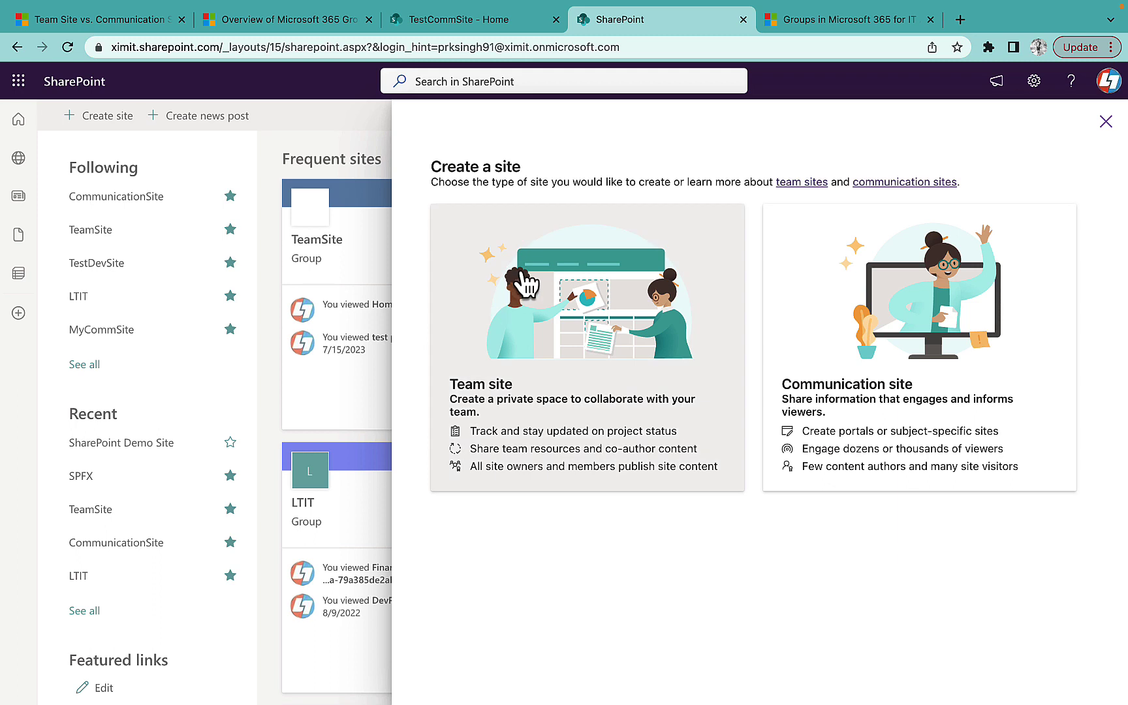
left_click(537, 314)
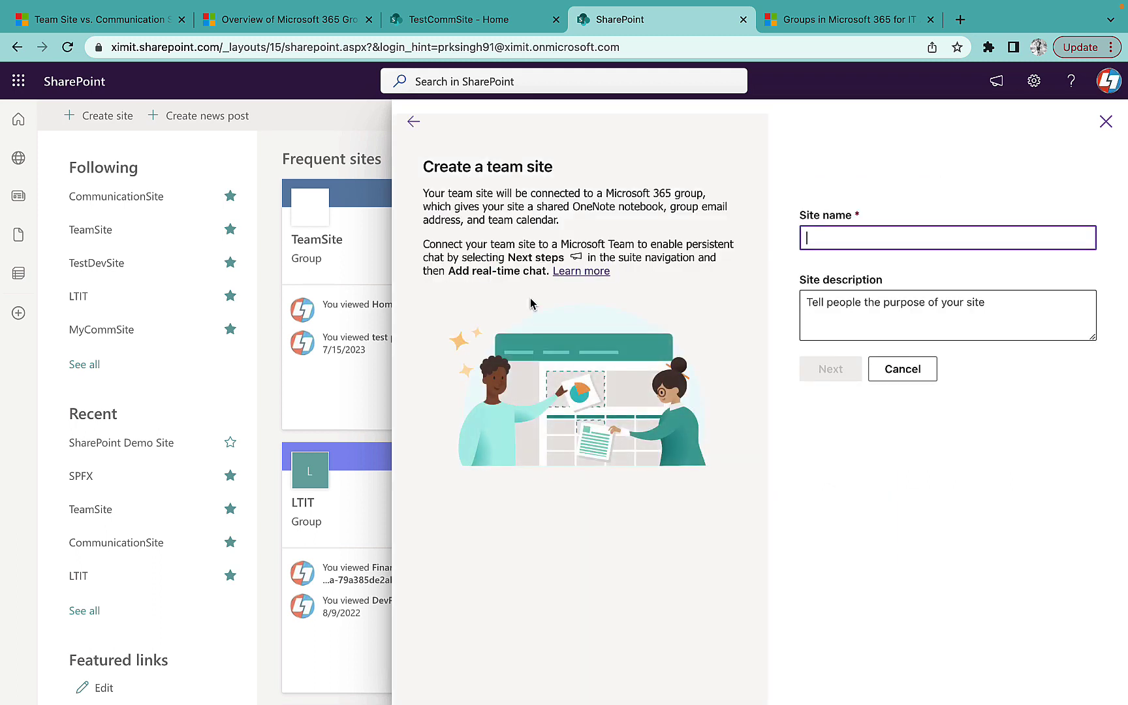
type("Test")
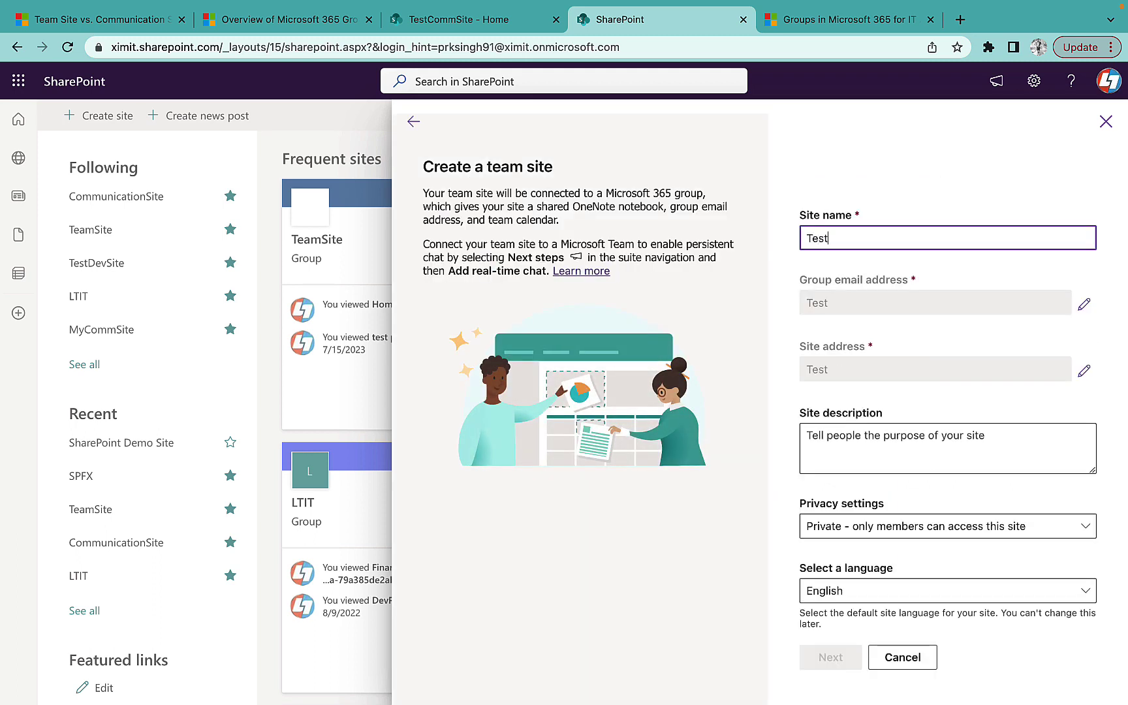
type("TeamSite")
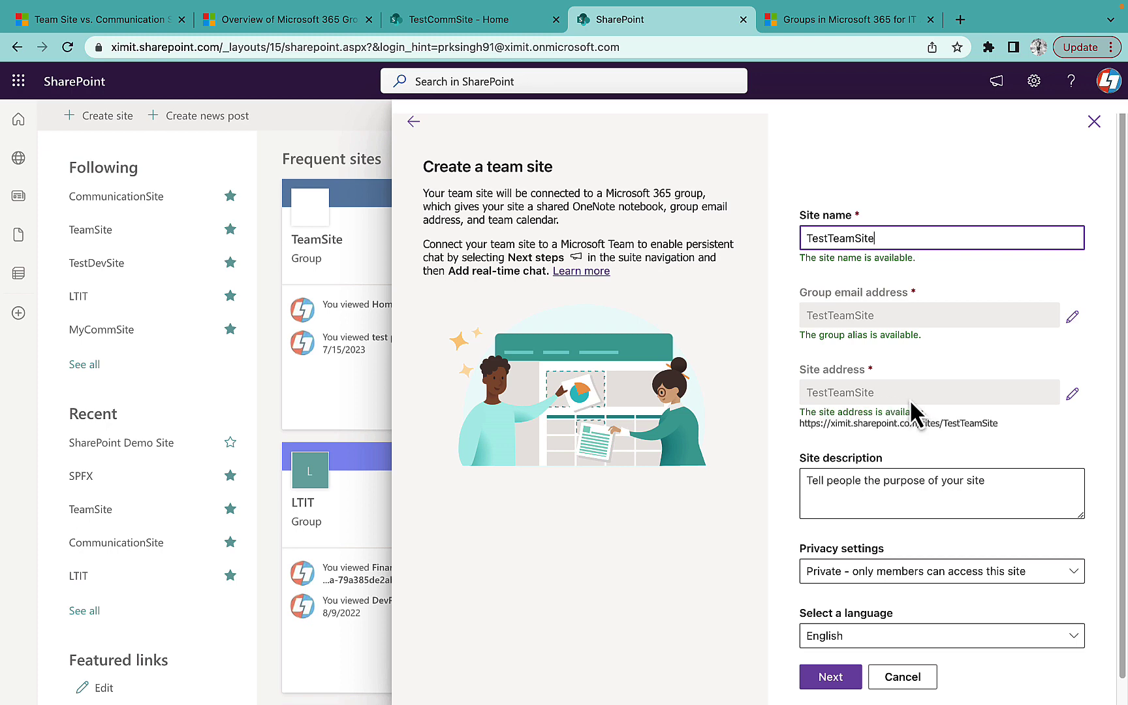
scroll(908, 397, "down", 1)
scroll(908, 396, "down", 2)
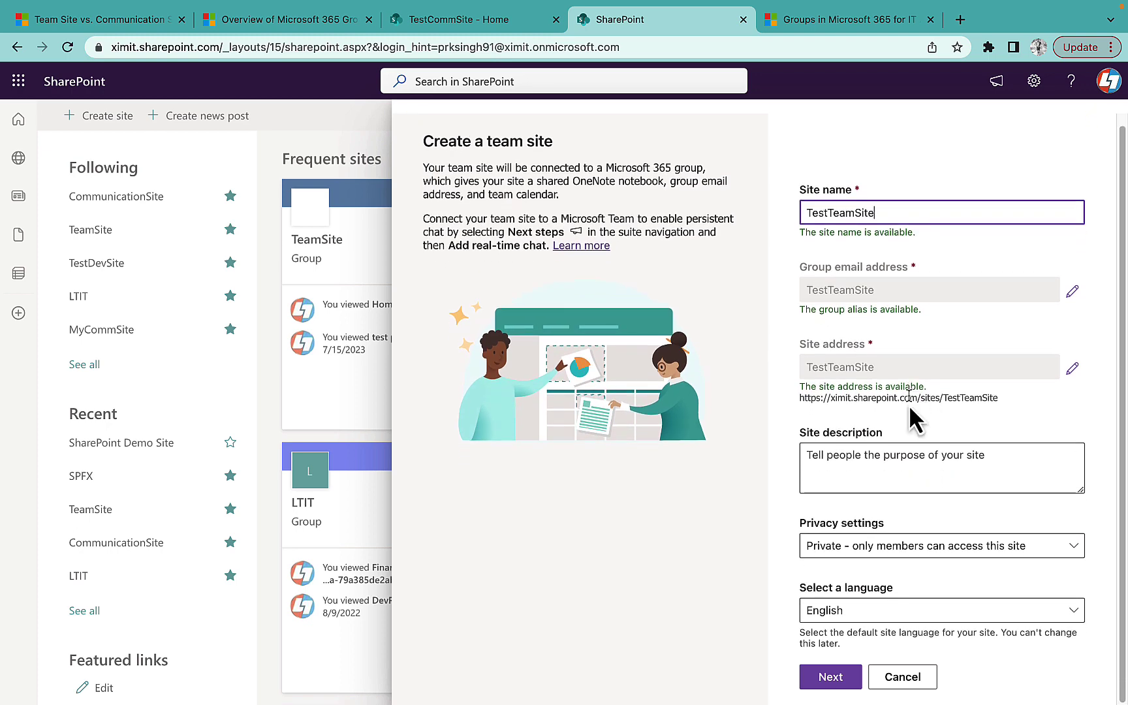
Step: Try the Public privacy setting for the new team site and set it back to Private - only members can access this site
left_click(860, 561)
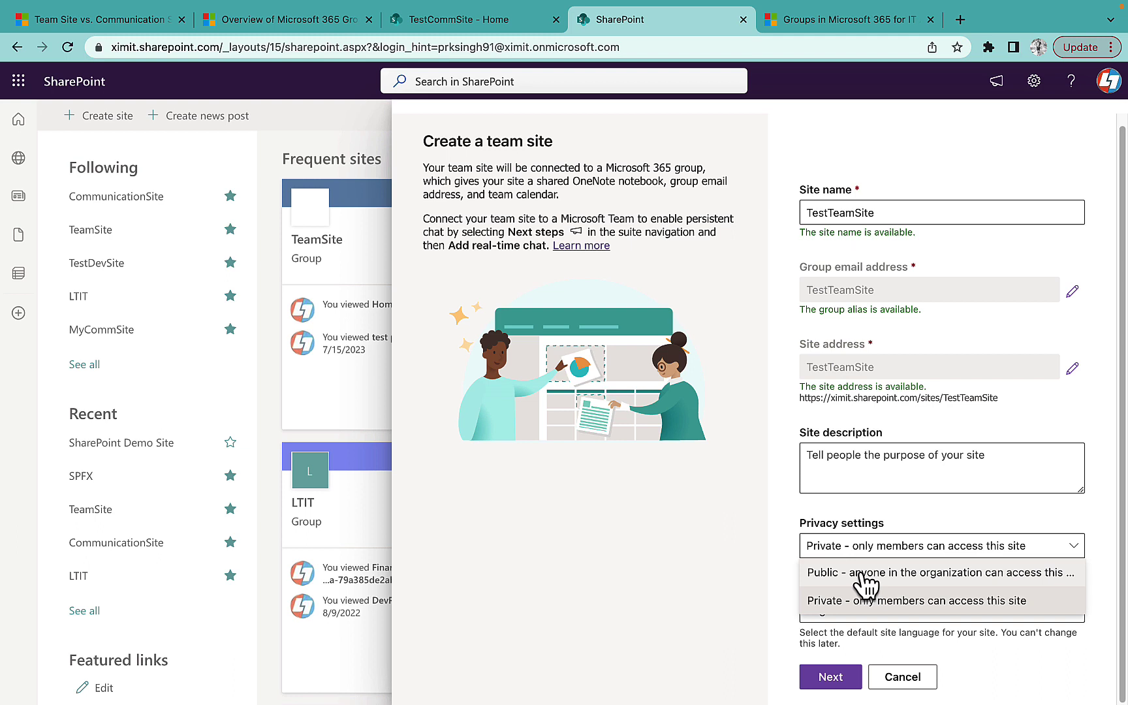
left_click(864, 578)
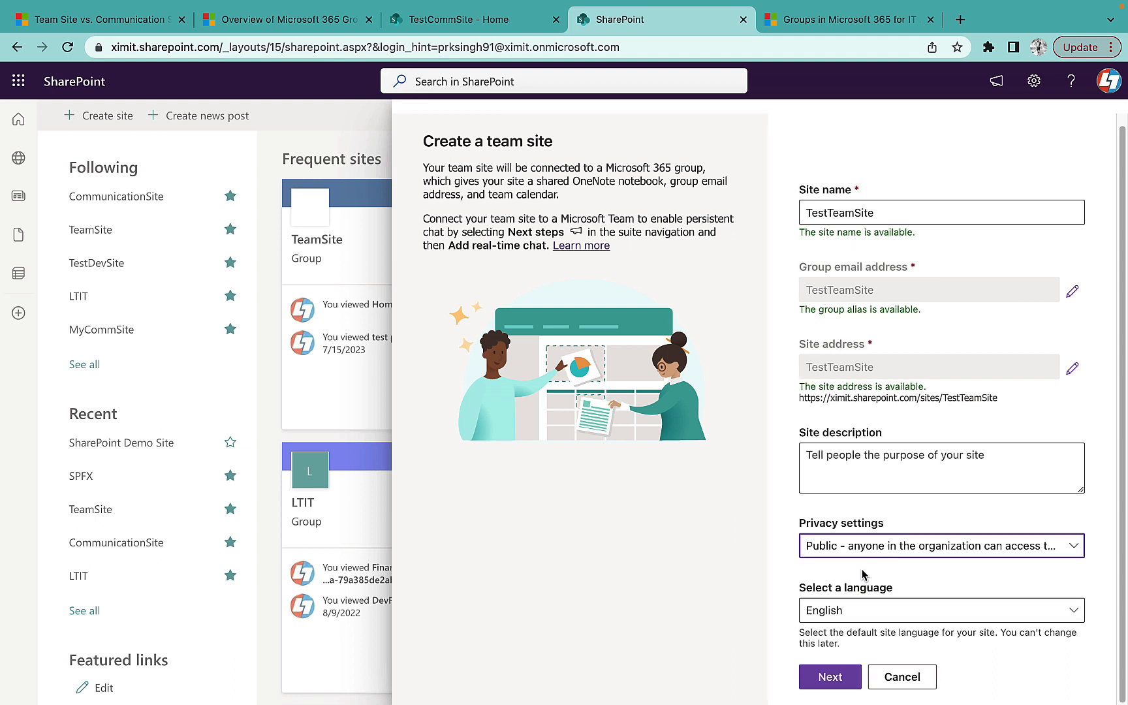
left_click(876, 552)
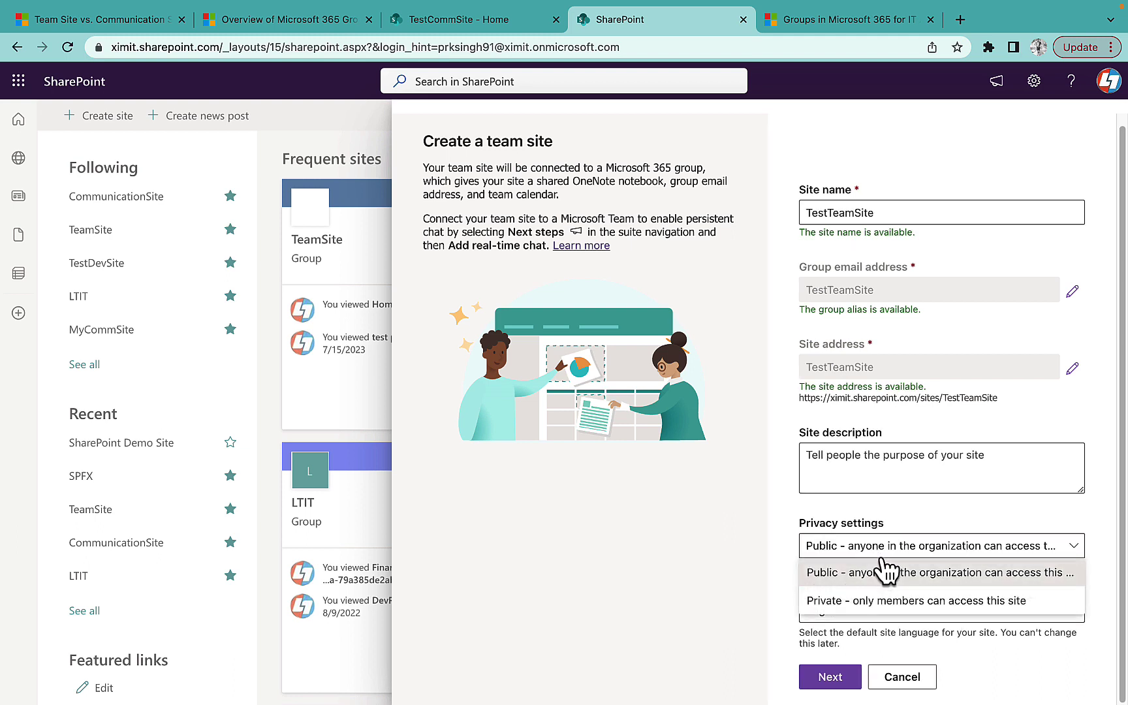
left_click(872, 605)
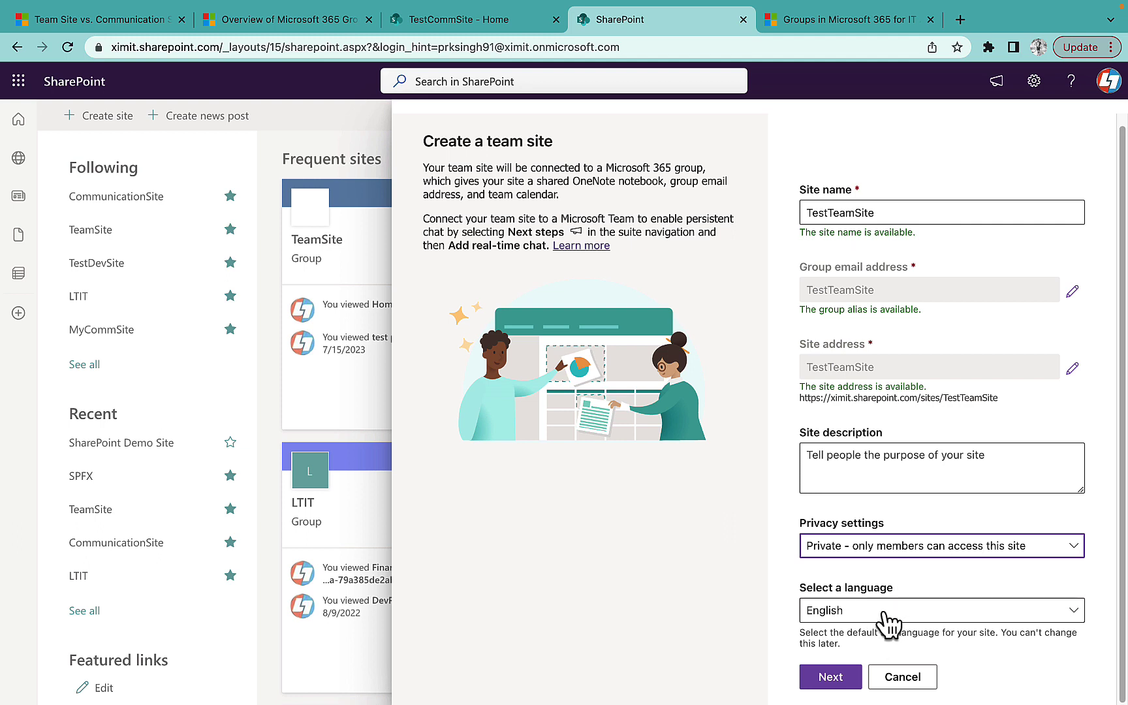
Step: Continue to the team site's membership, add a colleague with the Member role, and finish creating TestTeamSite
left_click(830, 676)
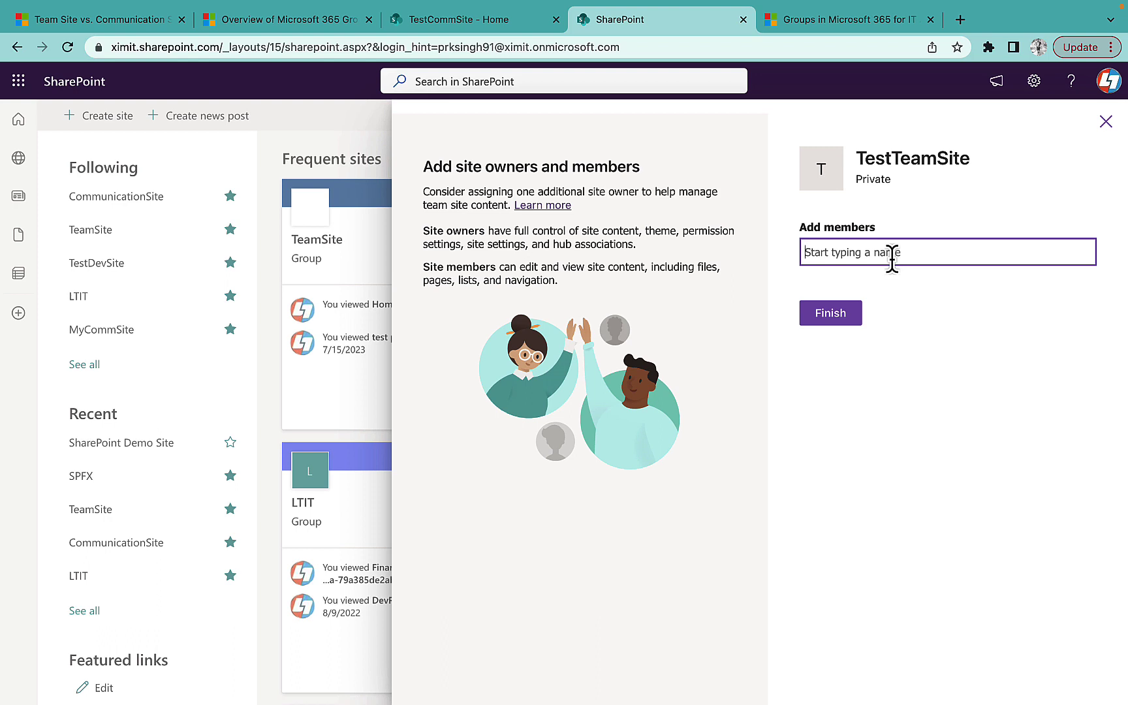
type("mahe")
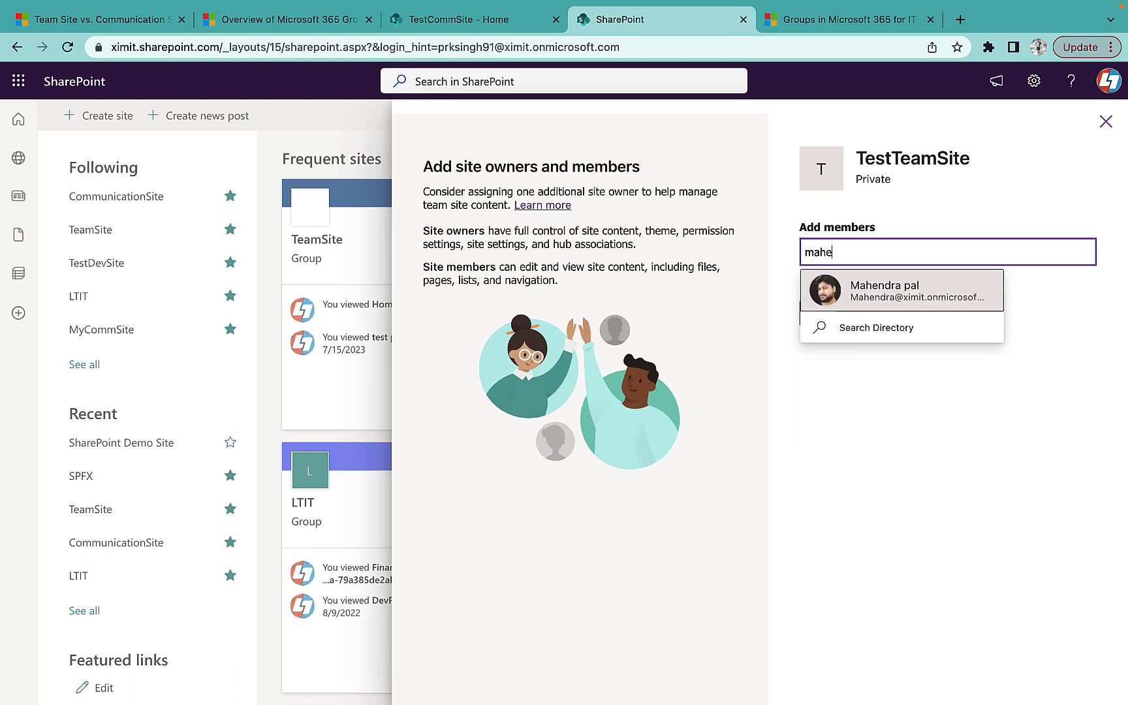
left_click(888, 287)
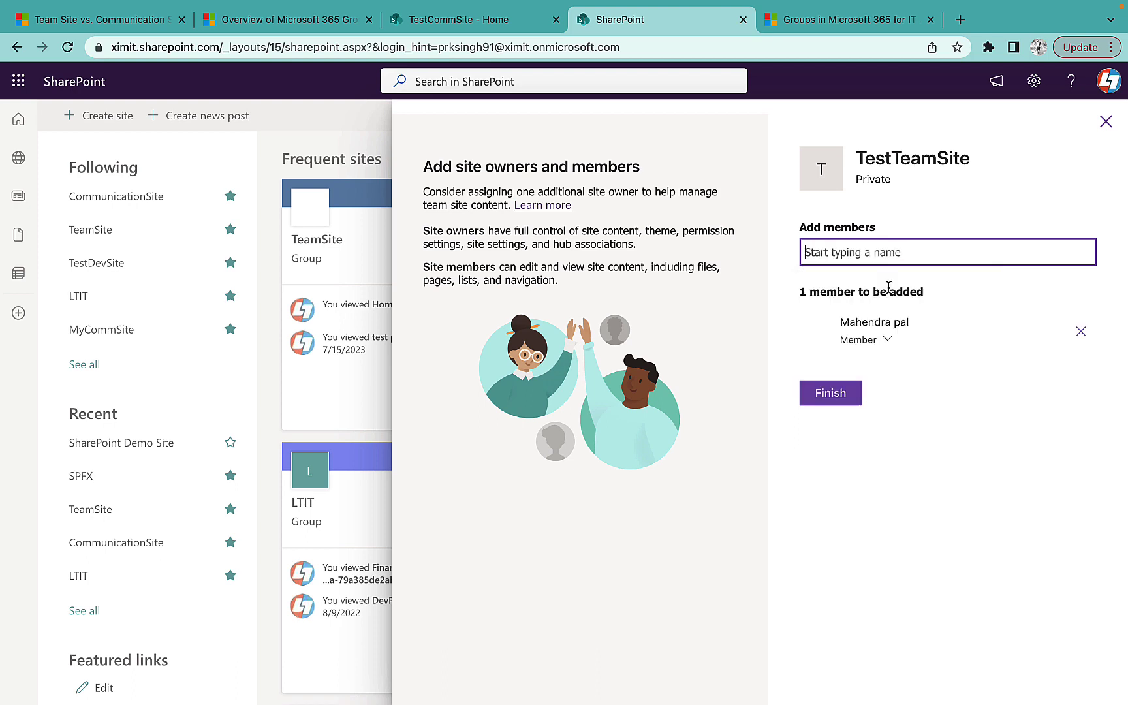
left_click(881, 341)
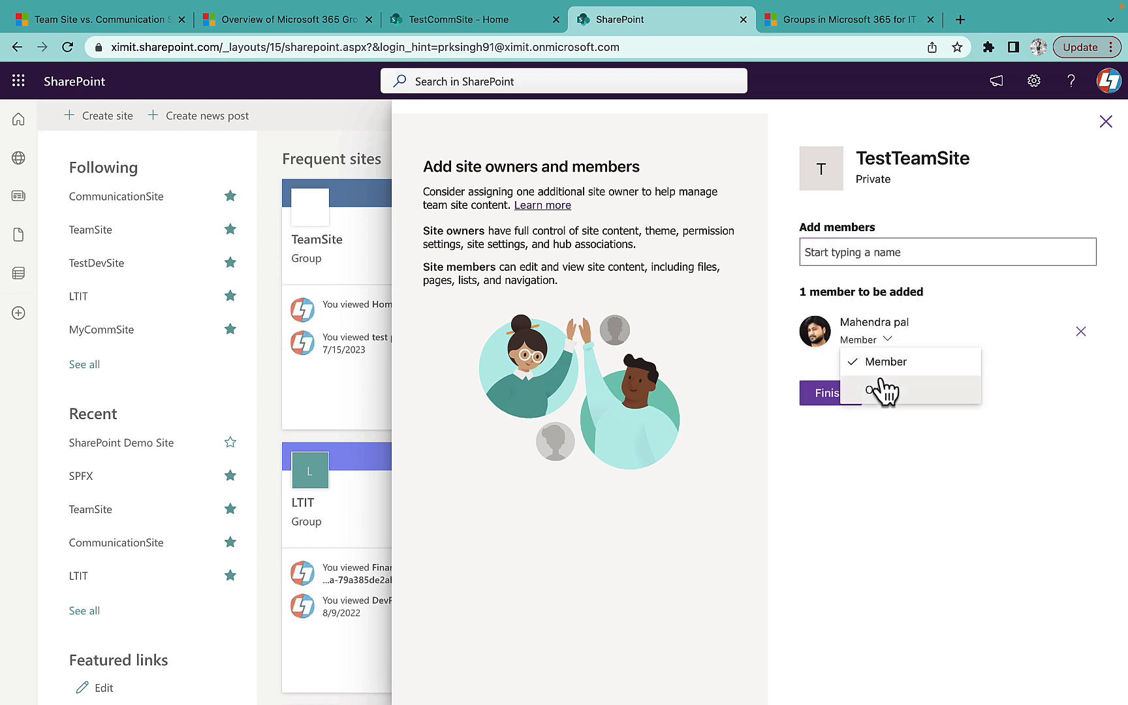
left_click(999, 312)
left_click(841, 398)
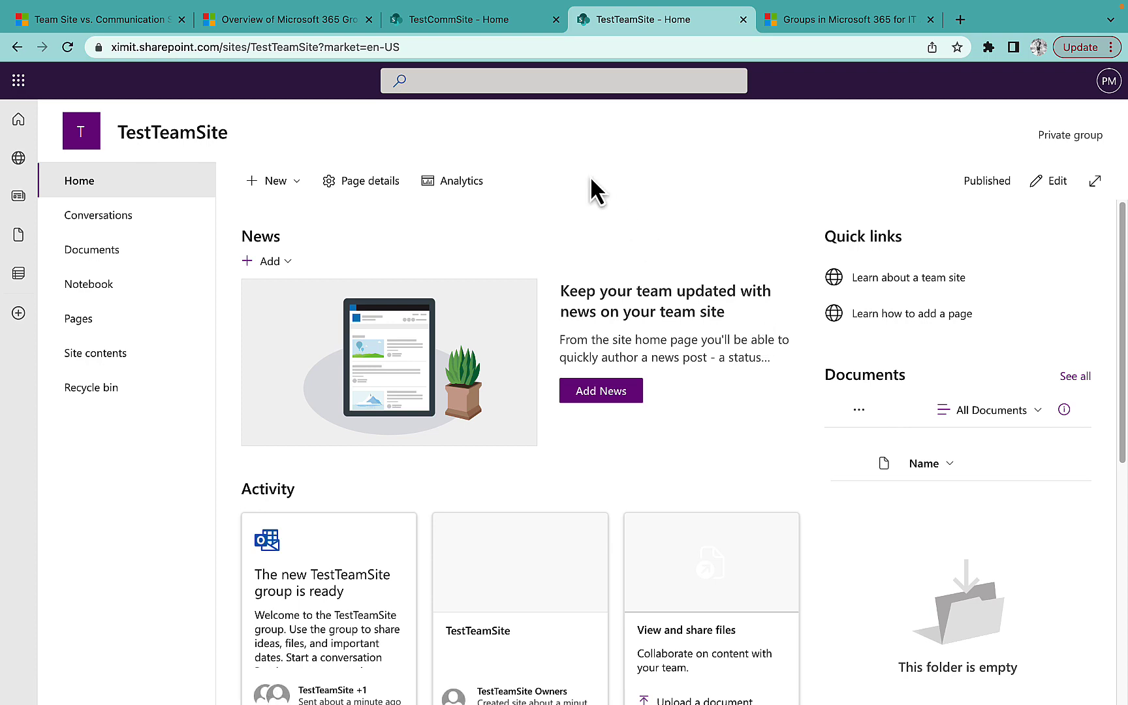
Step: Look through the TestCommSite home page from its hero area down to the Documents section
left_click(479, 21)
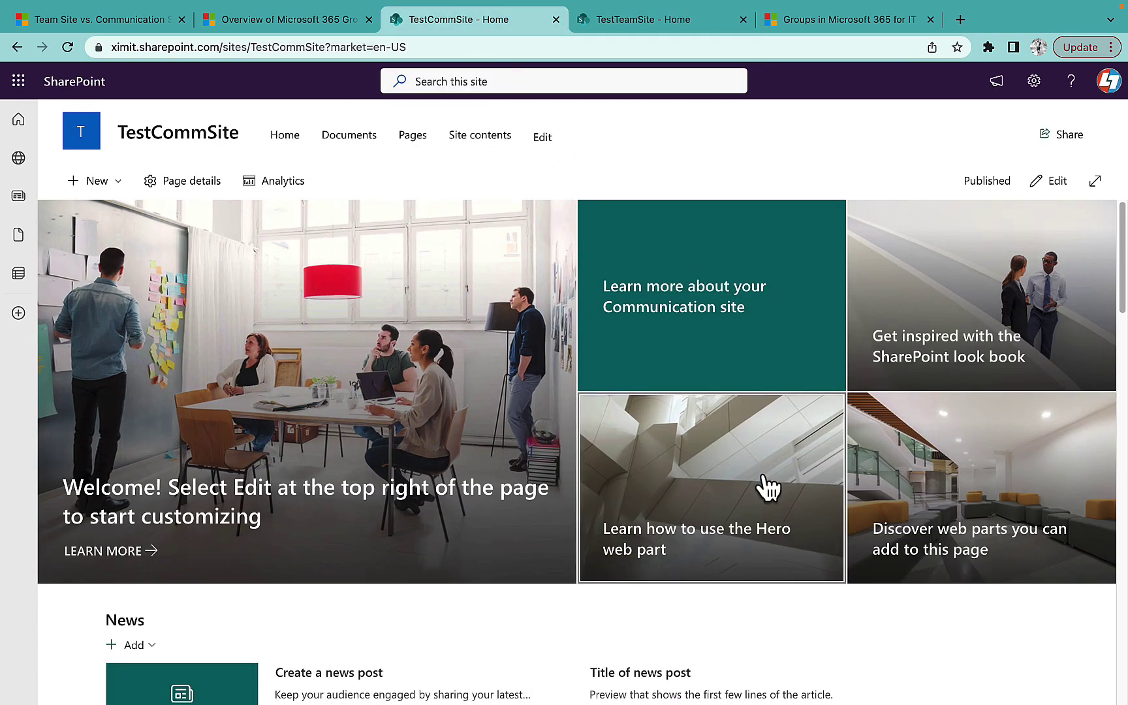
scroll(763, 485, "down", 15)
scroll(594, 453, "down", 1)
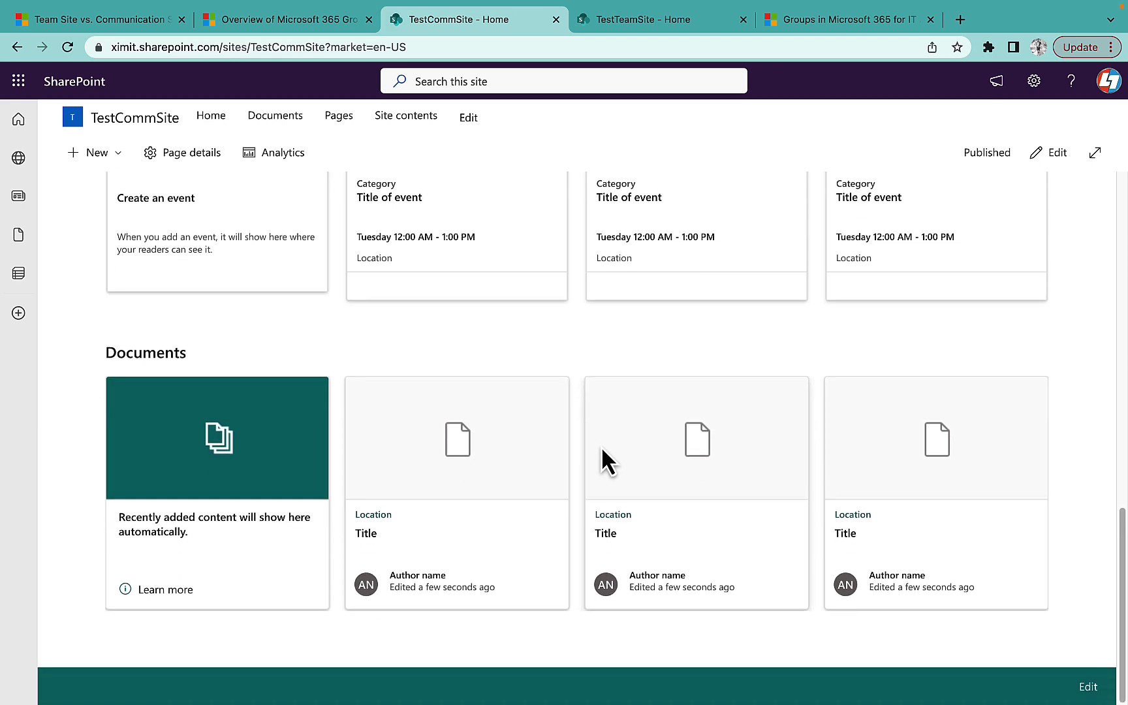
scroll(559, 367, "up", 16)
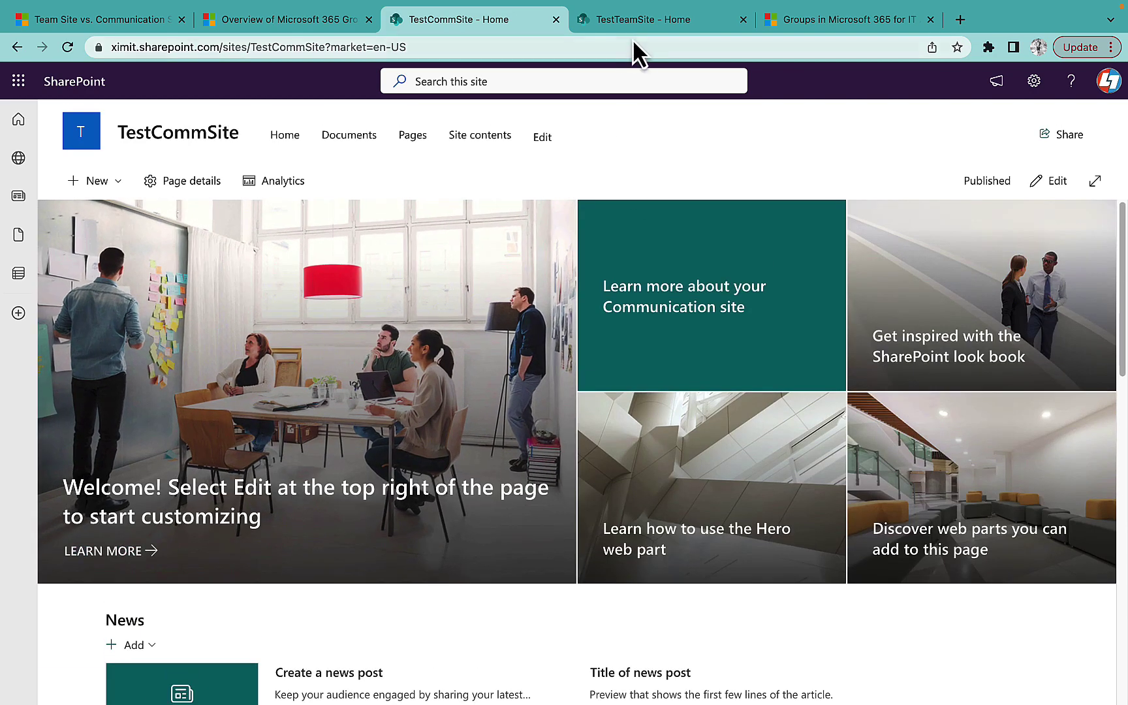
Step: Dismiss the site design prompt on TestTeamSite and look through its home page
left_click(642, 21)
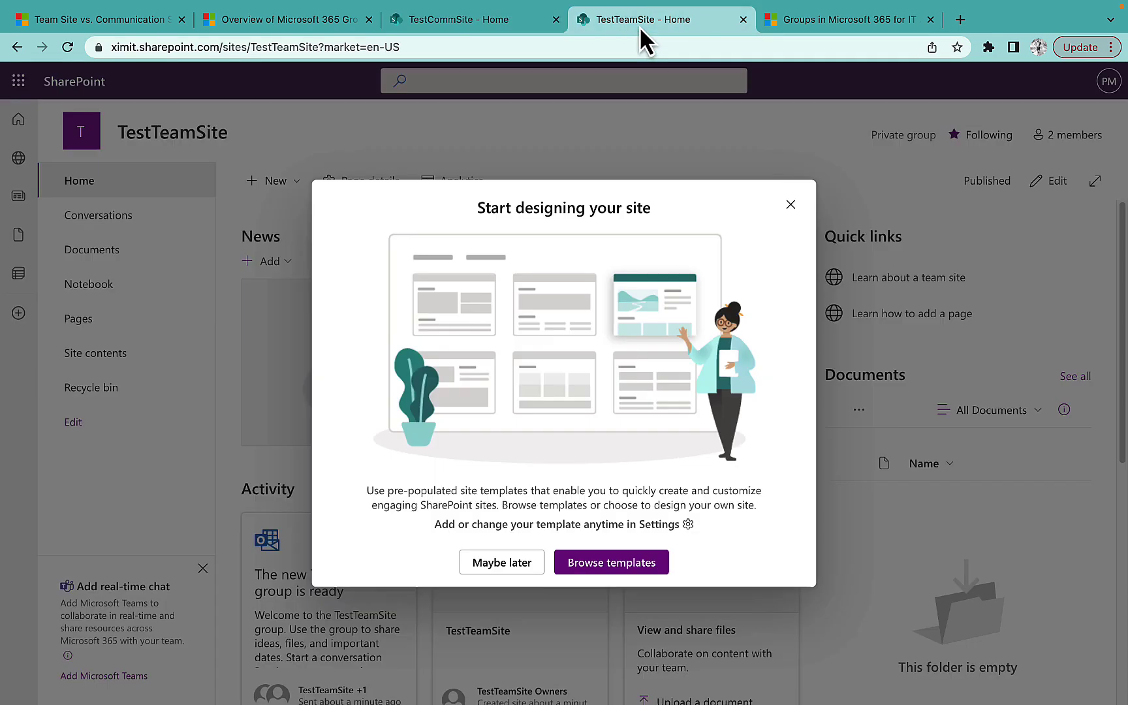
left_click(790, 206)
scroll(567, 487, "down", 5)
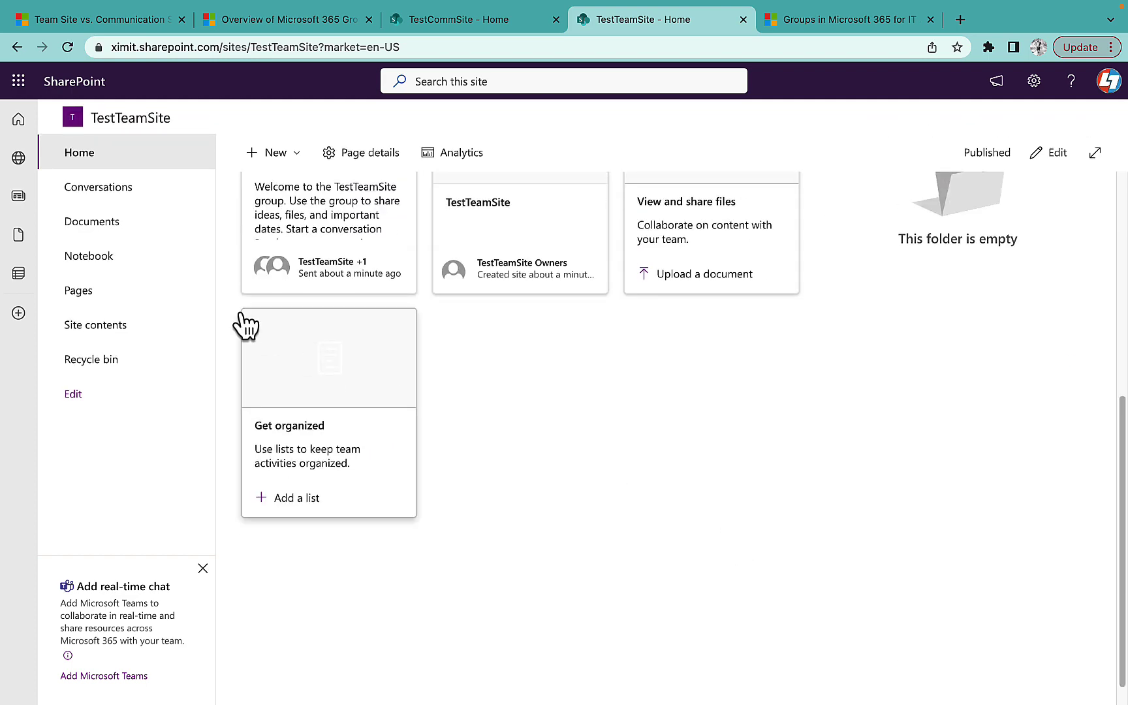
scroll(258, 340, "up", 4)
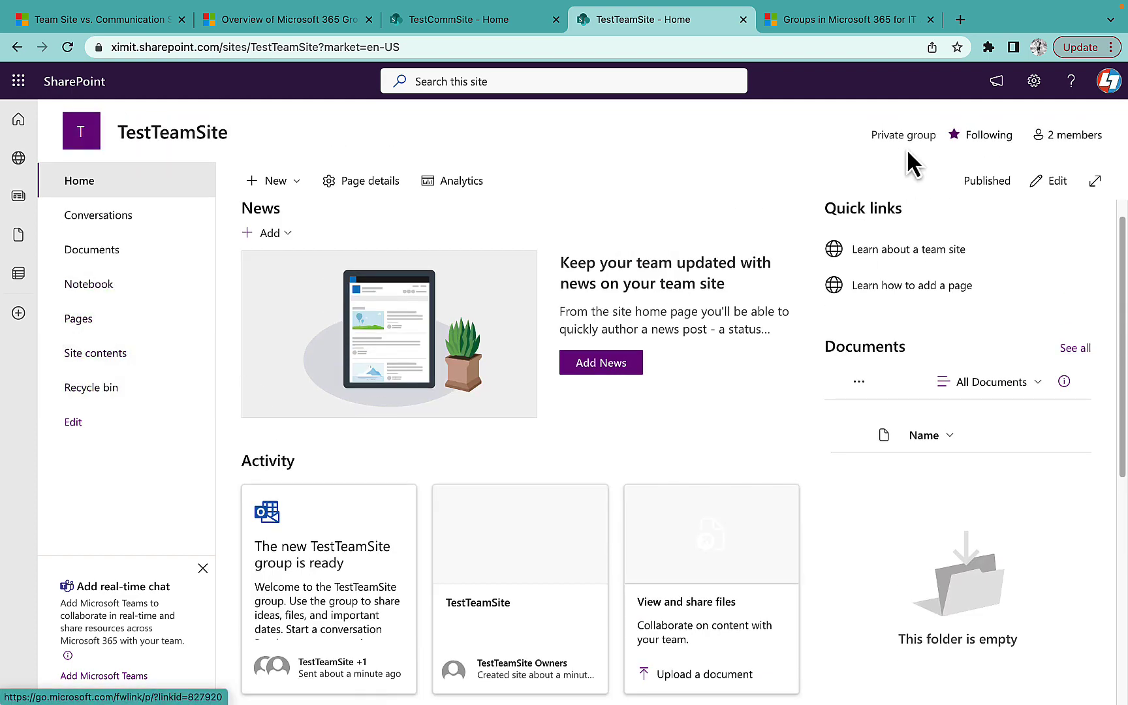
Step: Set TestTeamSite's site navigation orientation to Horizontal and save the change
left_click(1034, 82)
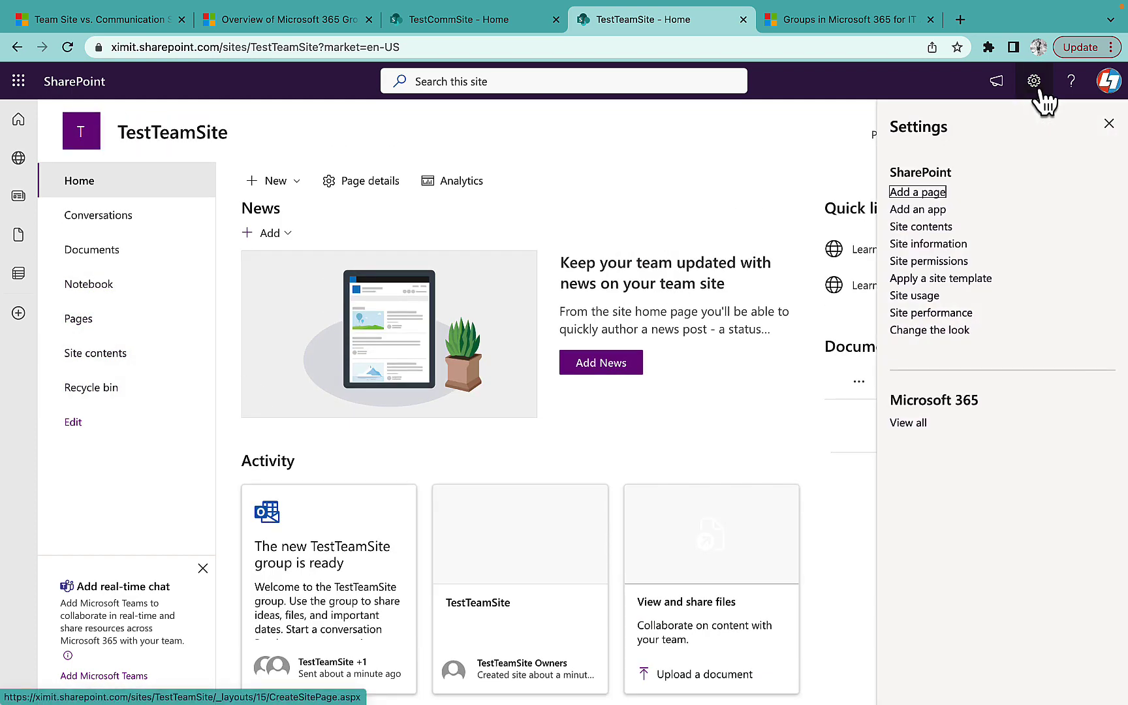
left_click(921, 333)
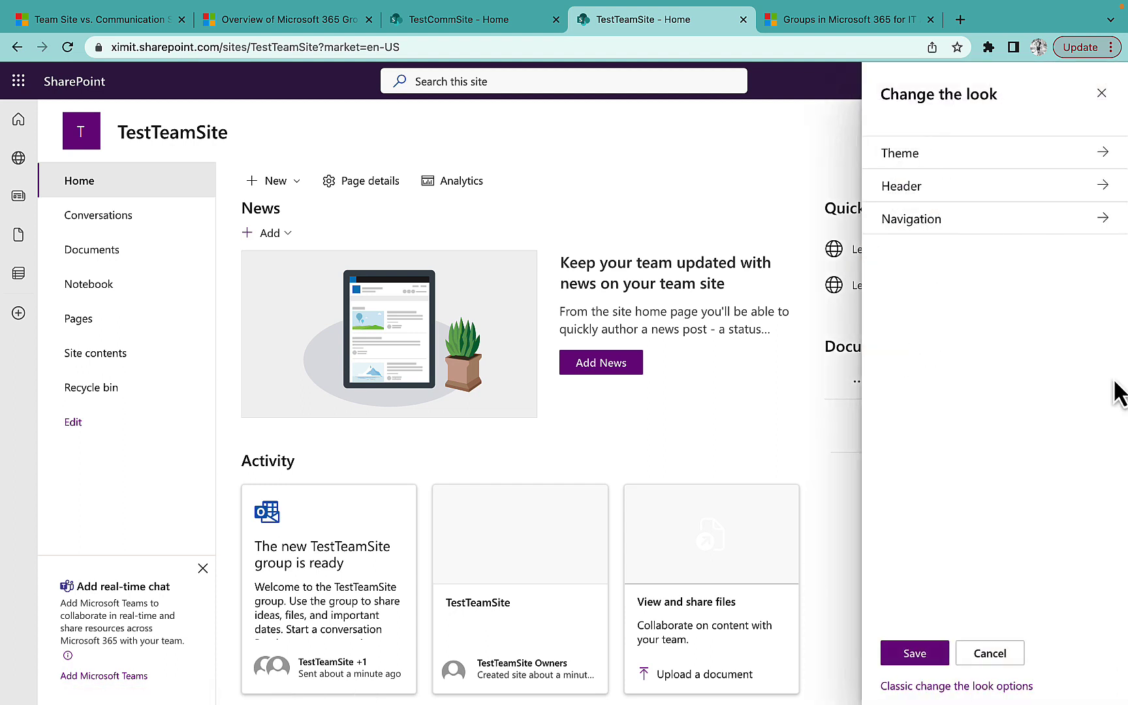
left_click(940, 221)
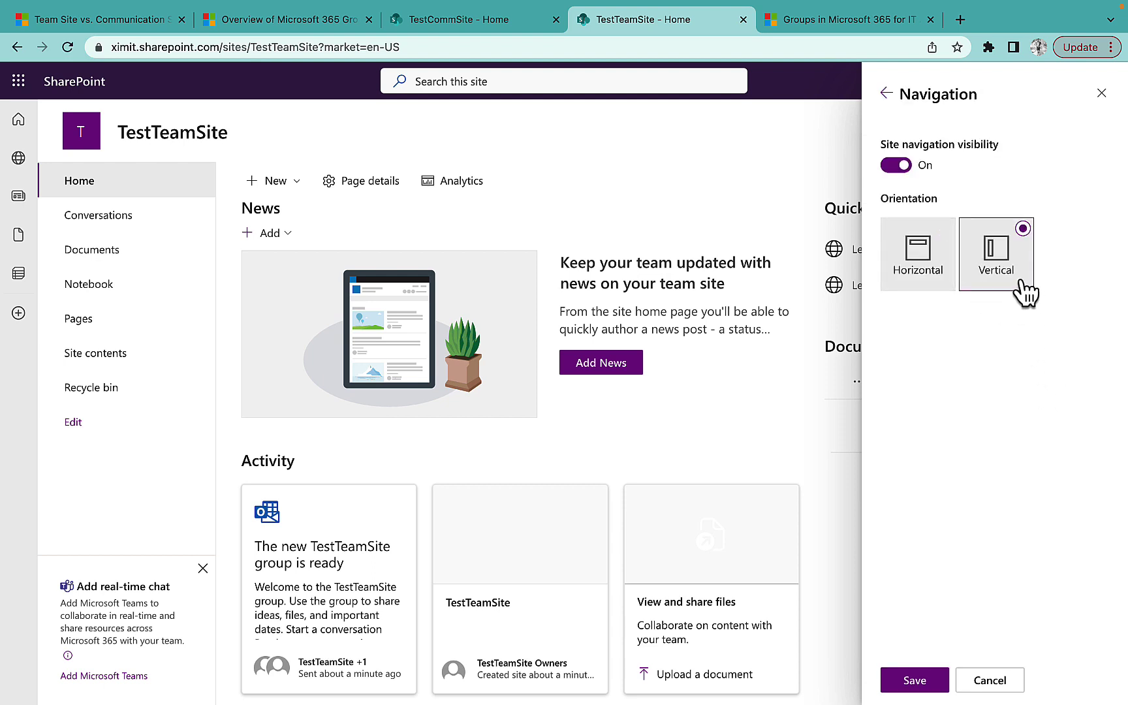
left_click(925, 282)
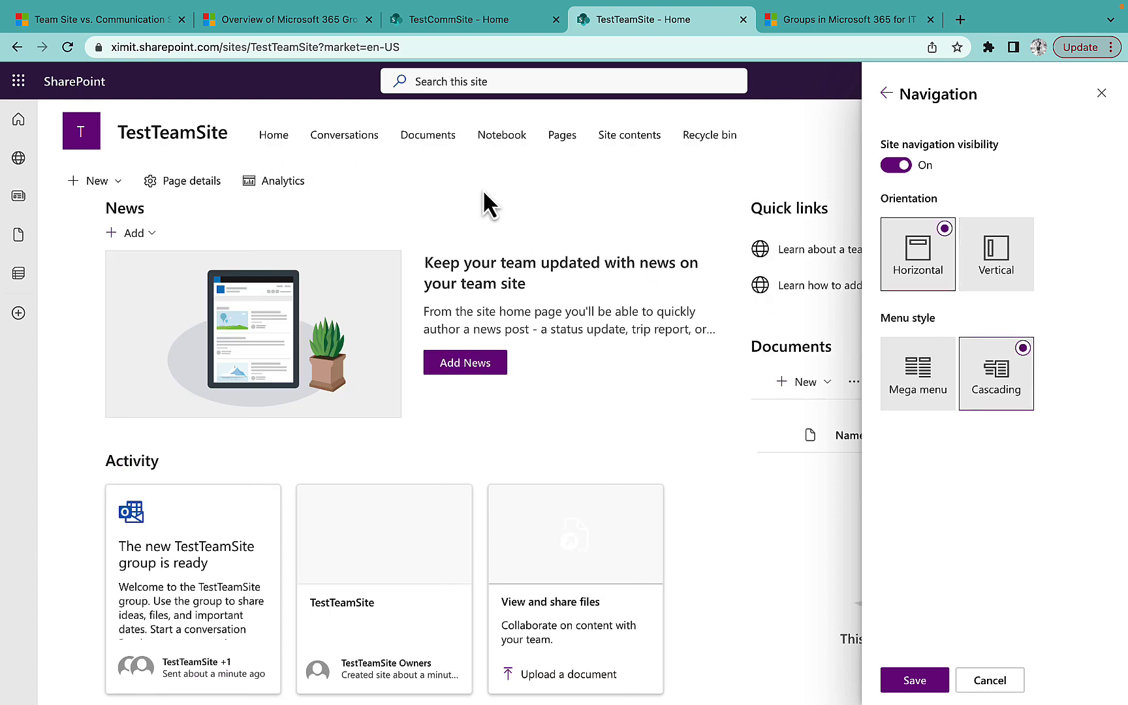
left_click(915, 682)
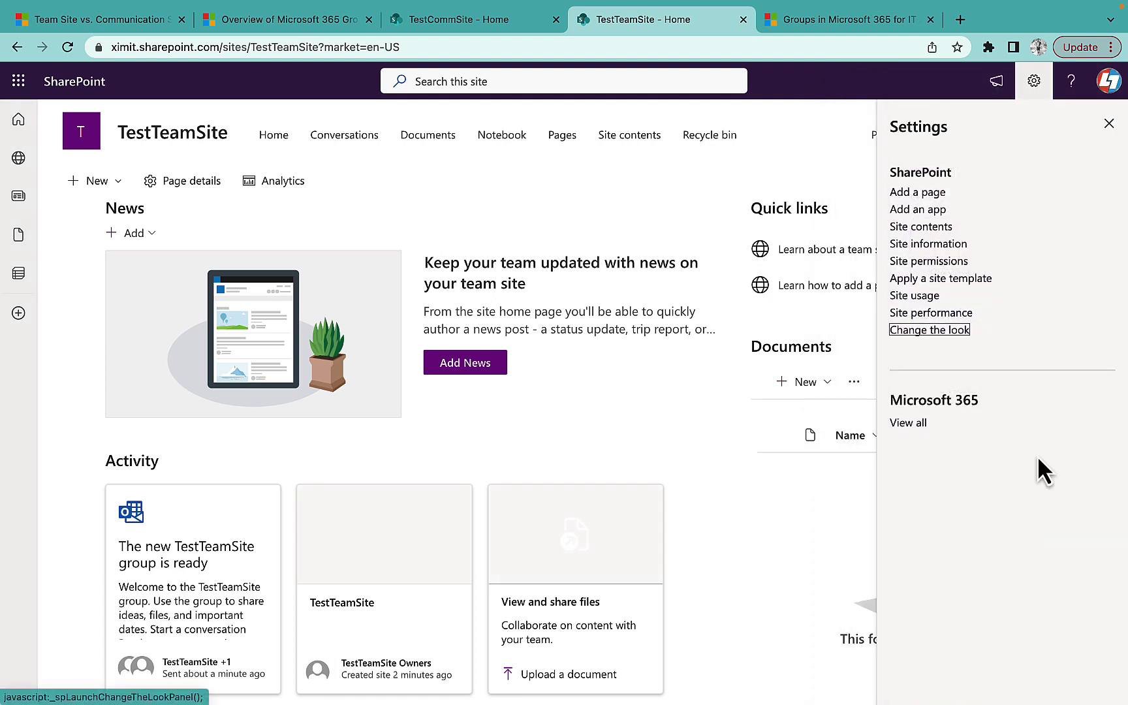
Step: Check the navigation entry in the documentation's Feature Comparison table against TestTeamSite and TestCommSite
left_click(114, 21)
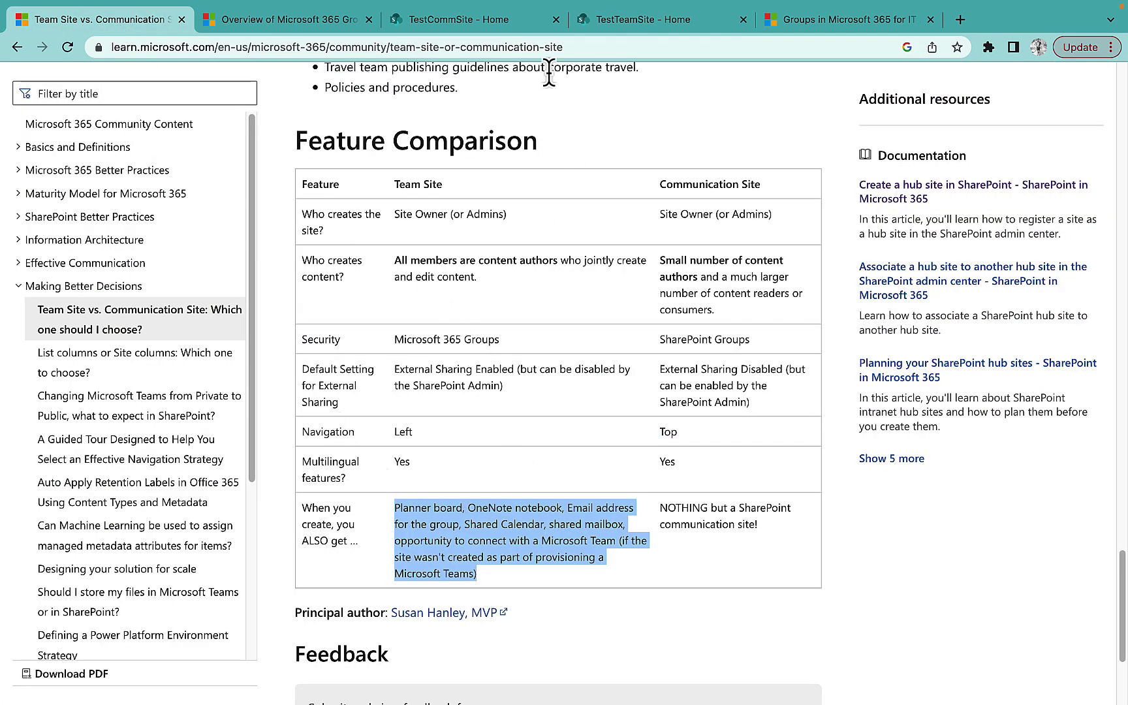
left_click(693, 20)
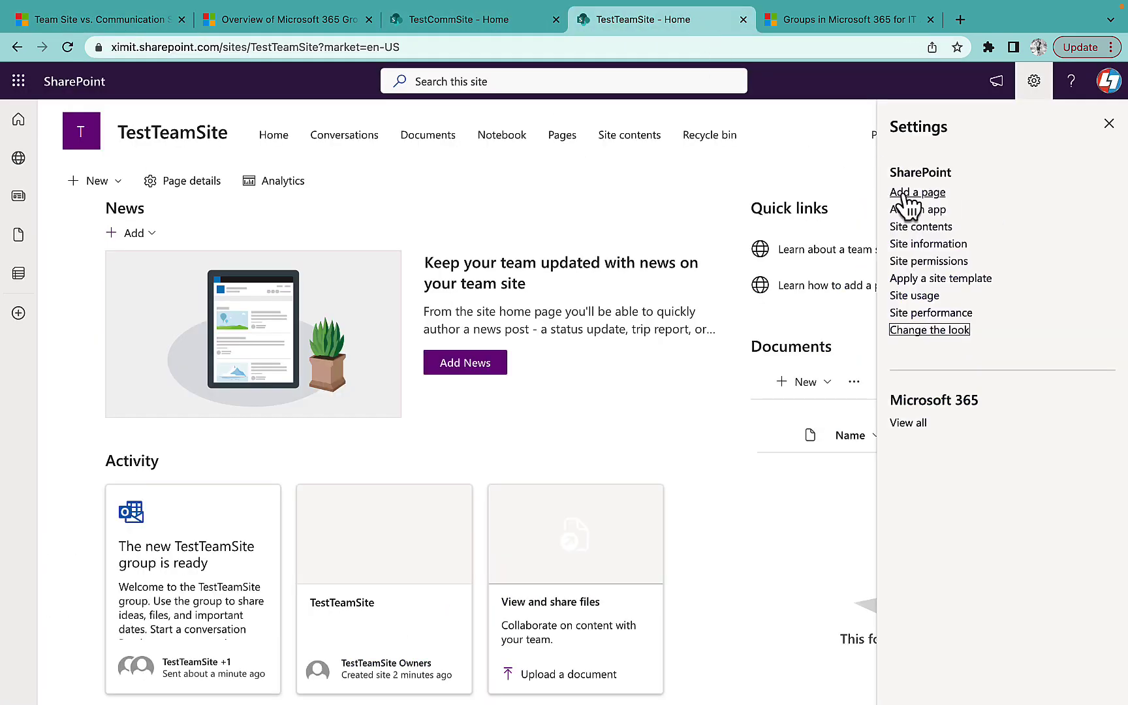
left_click(1109, 124)
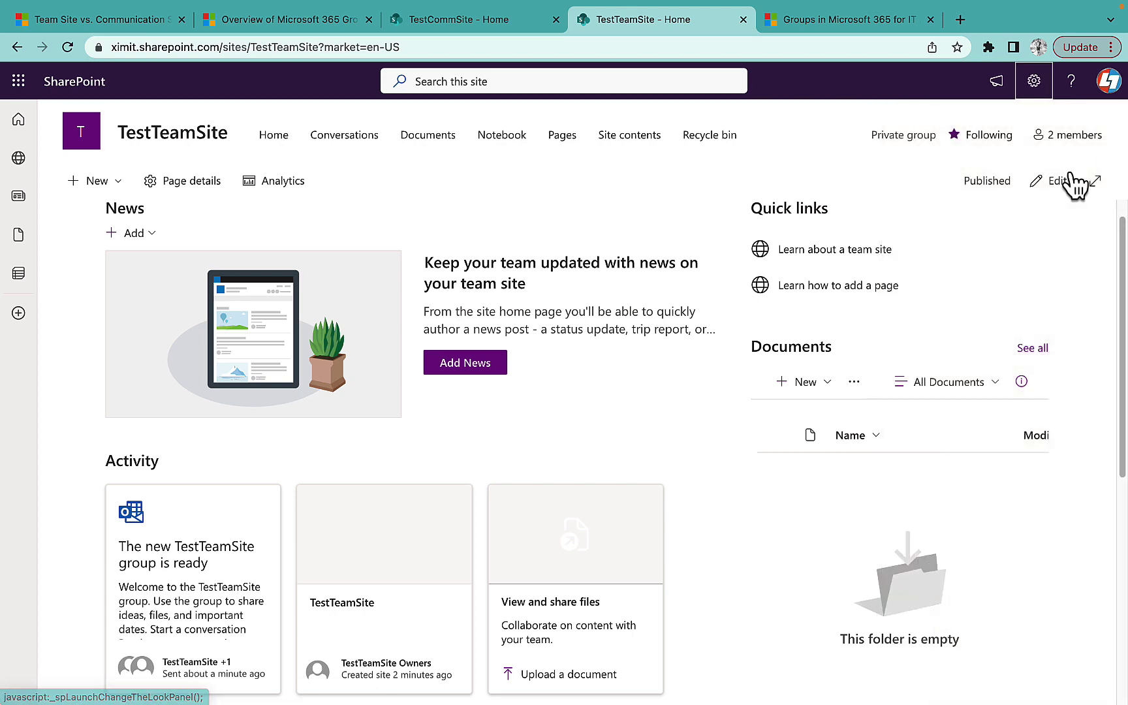
left_click(521, 21)
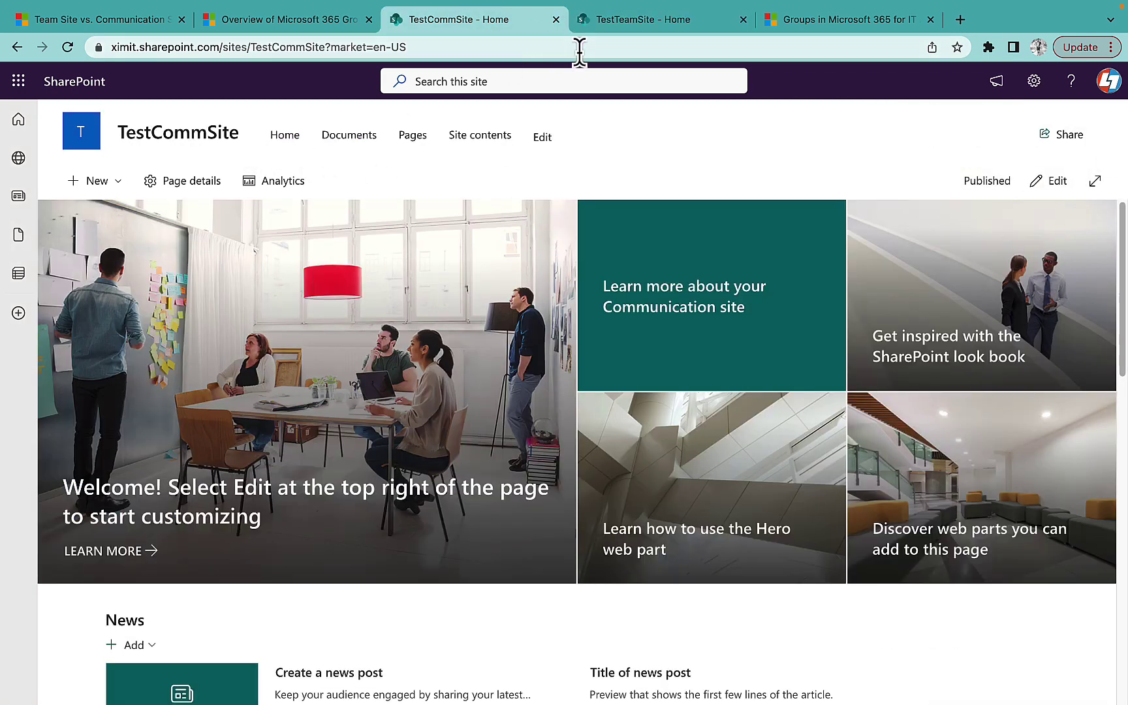
Step: Apply Microsoft's IT help desk template to TestTeamSite, dismiss the next-steps suggestions, and look through the new home page
left_click(676, 26)
key("Return")
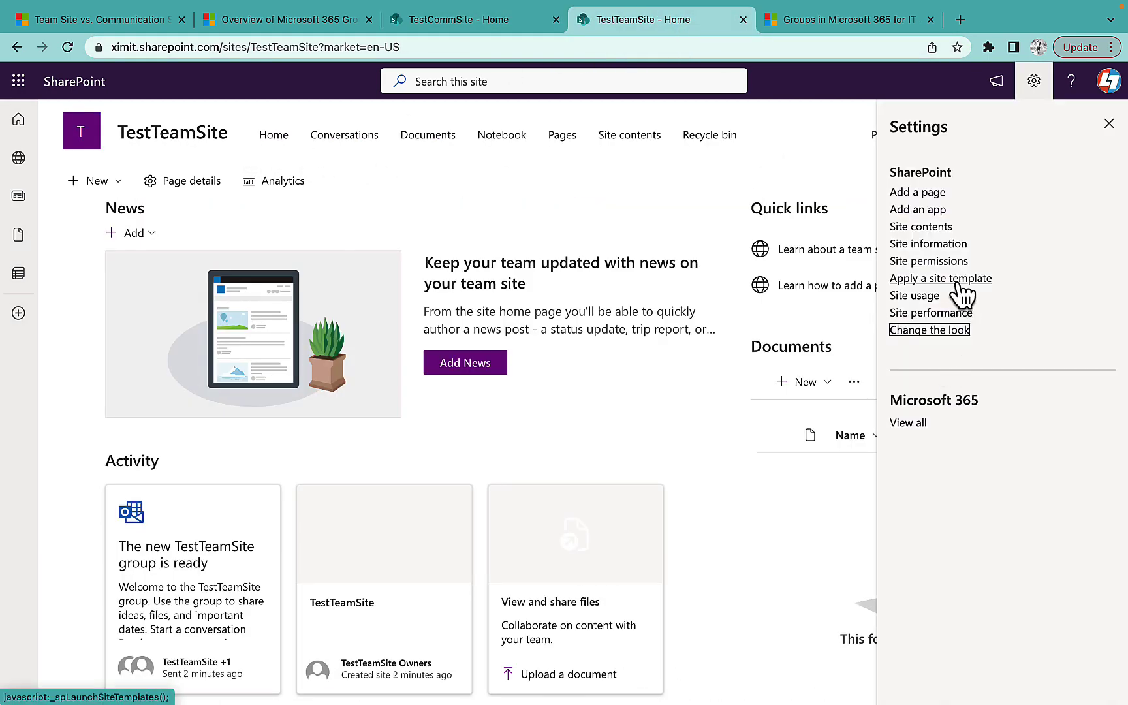
left_click(958, 280)
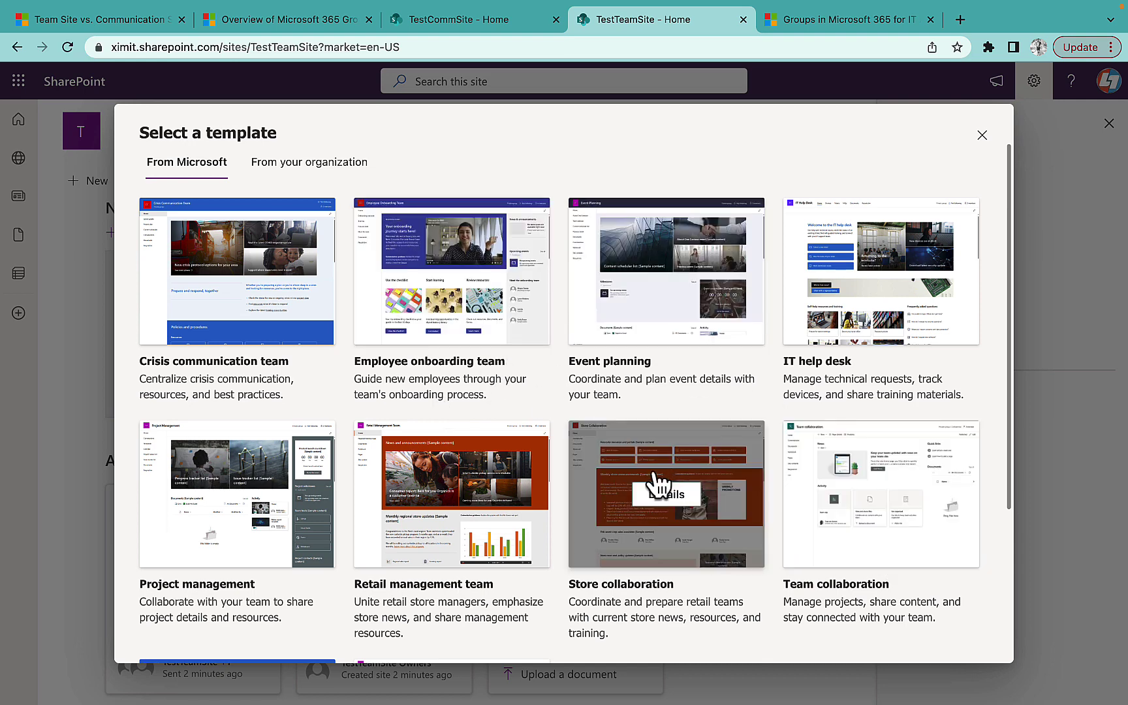
mouse_move(831, 312)
left_click(827, 274)
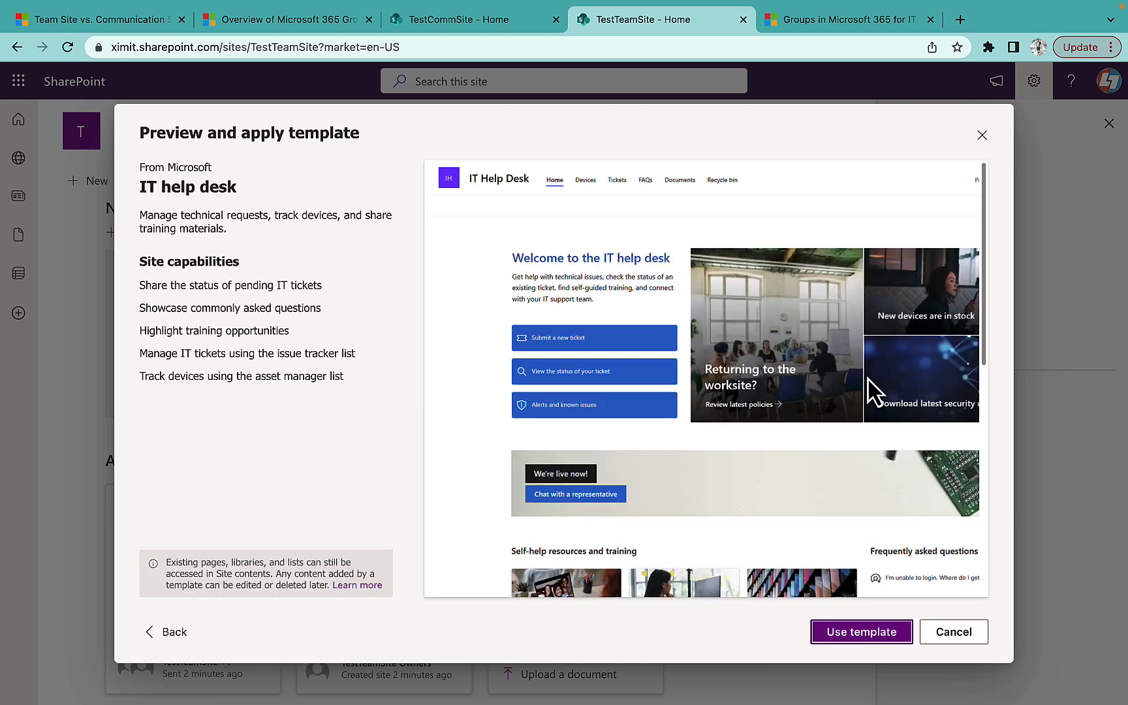
left_click(862, 631)
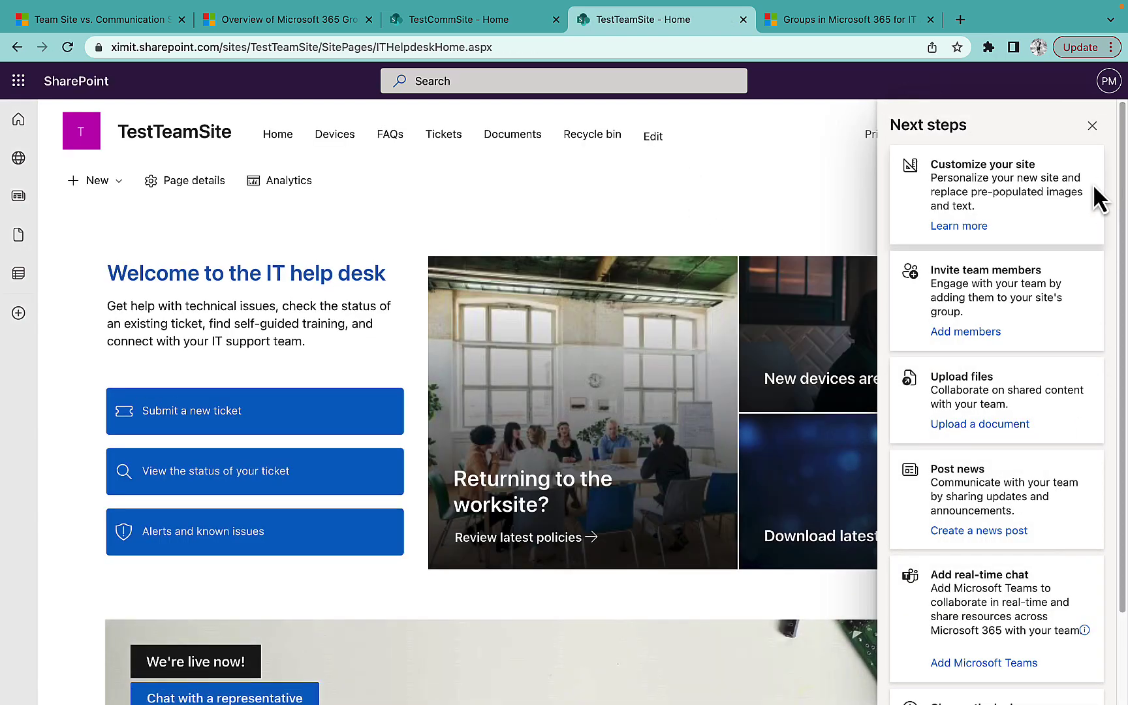
left_click(1092, 126)
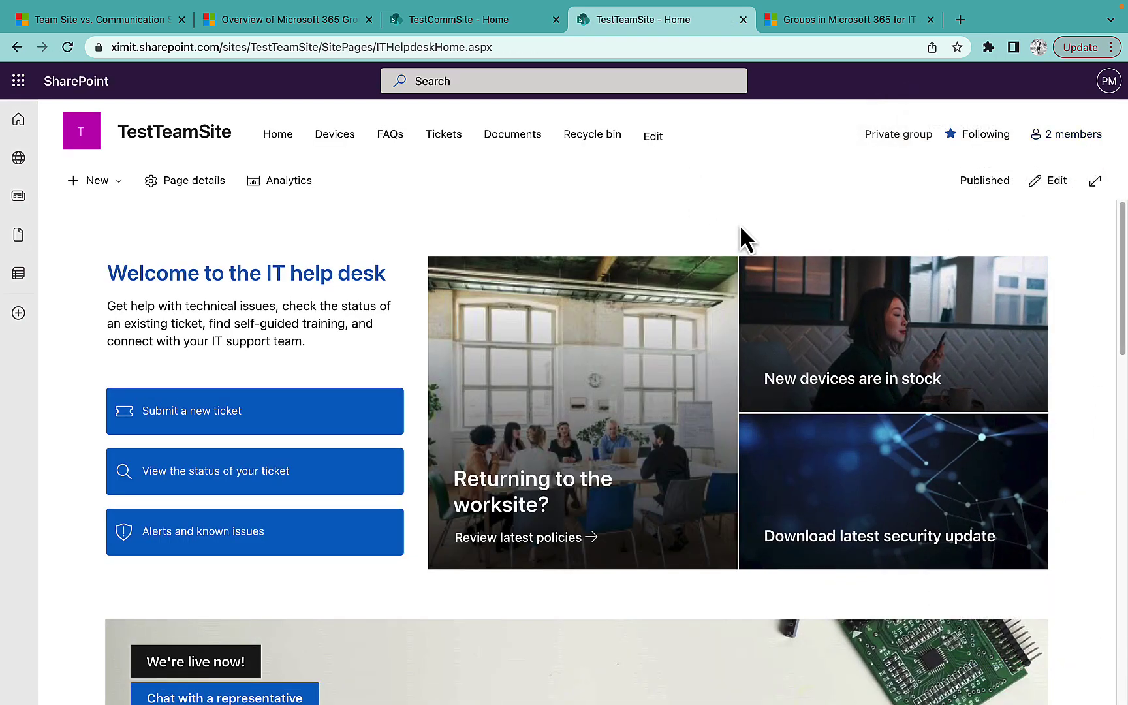
scroll(611, 465, "down", 15)
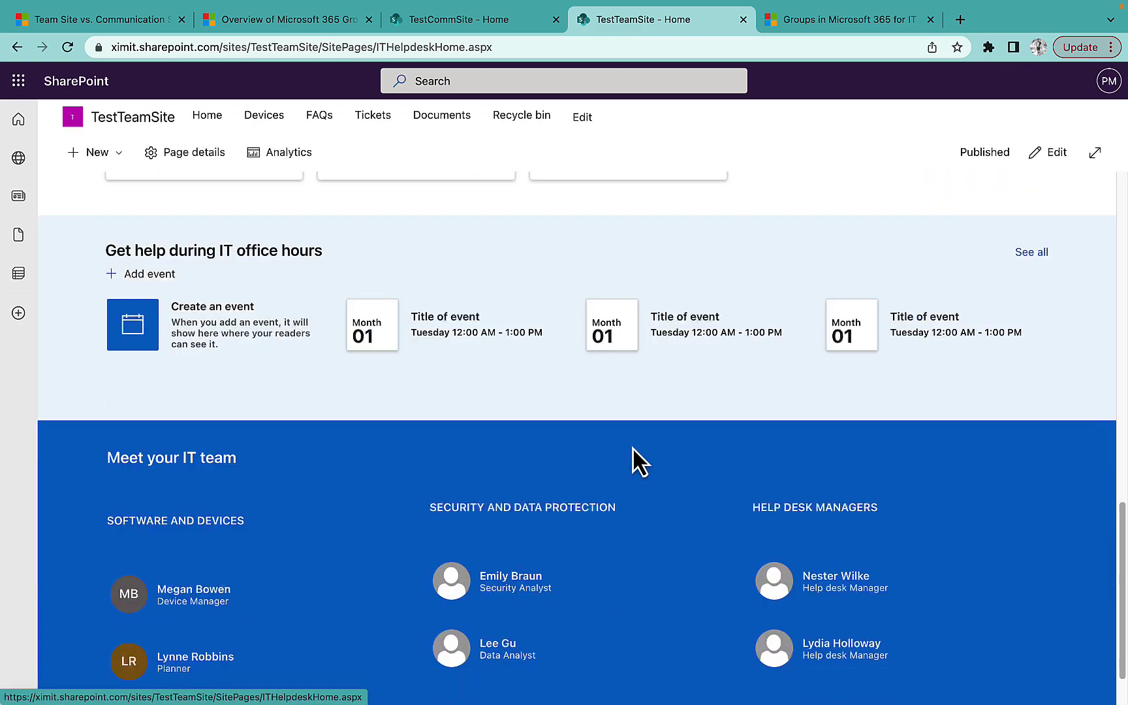
scroll(635, 424, "up", 15)
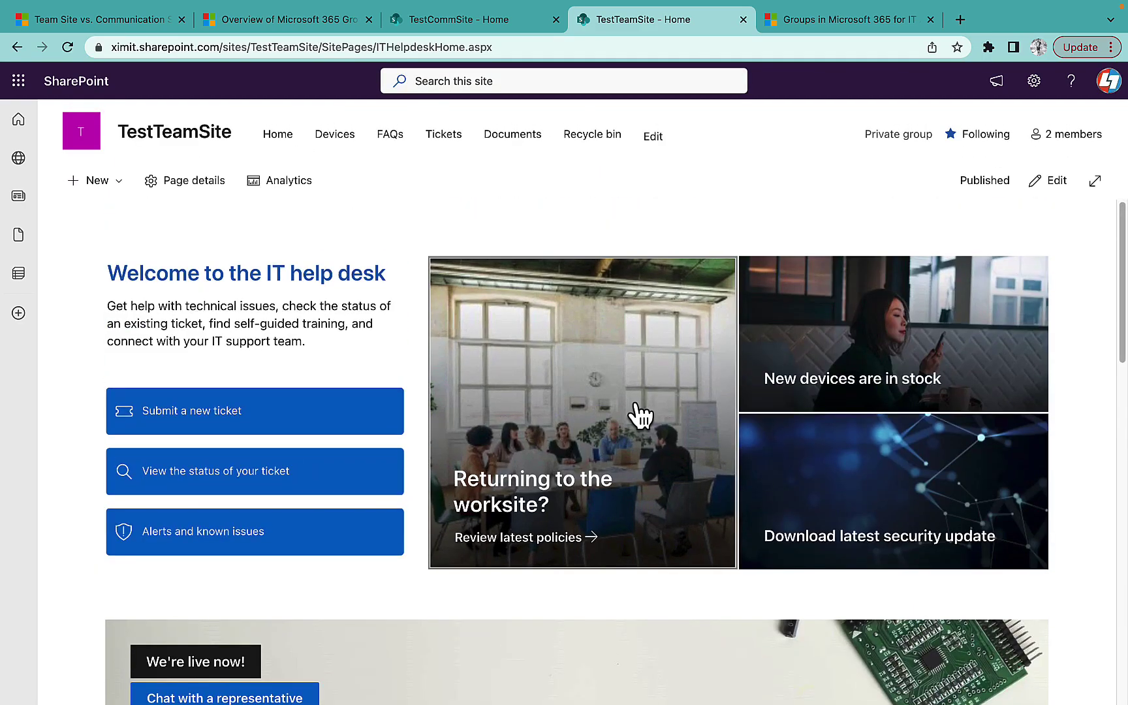
Step: Browse the Microsoft site templates offered for TestCommSite without applying one
left_click(508, 24)
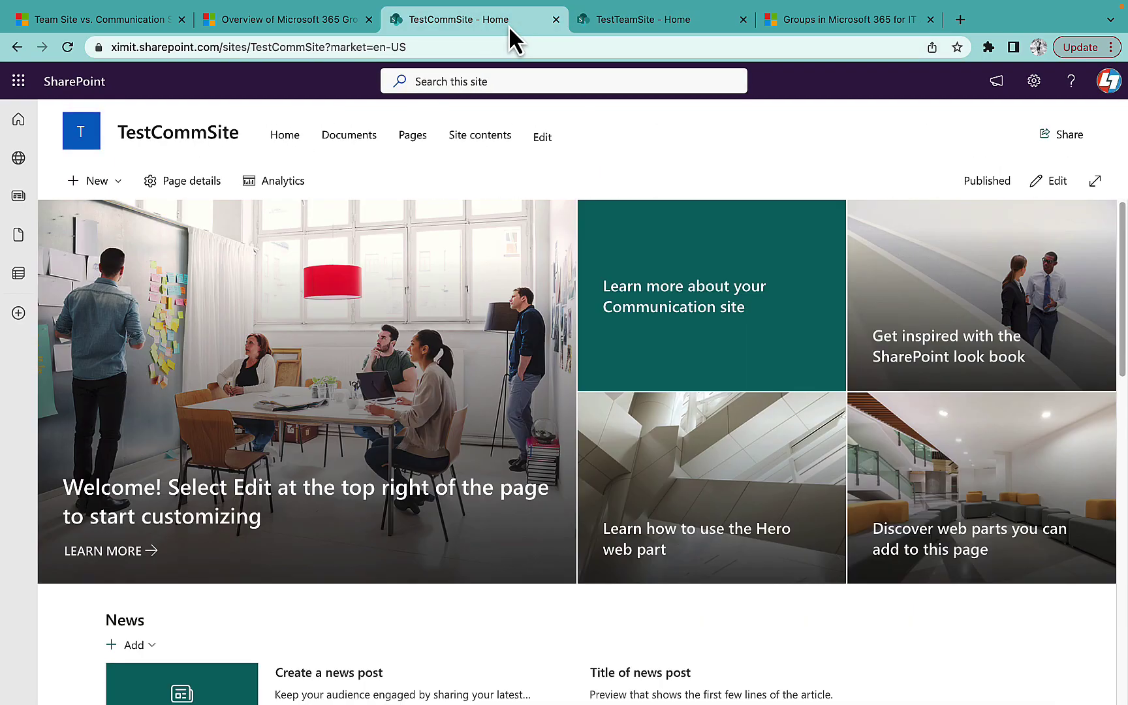
scroll(802, 490, "down", 10)
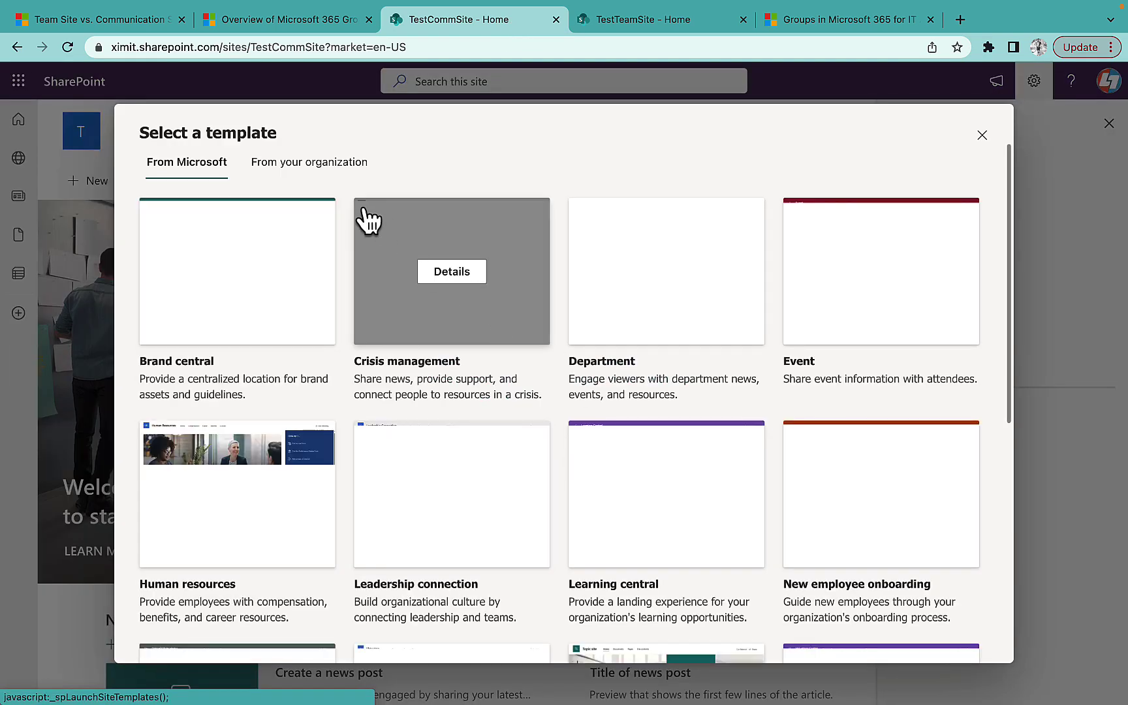
scroll(606, 466, "down", 5)
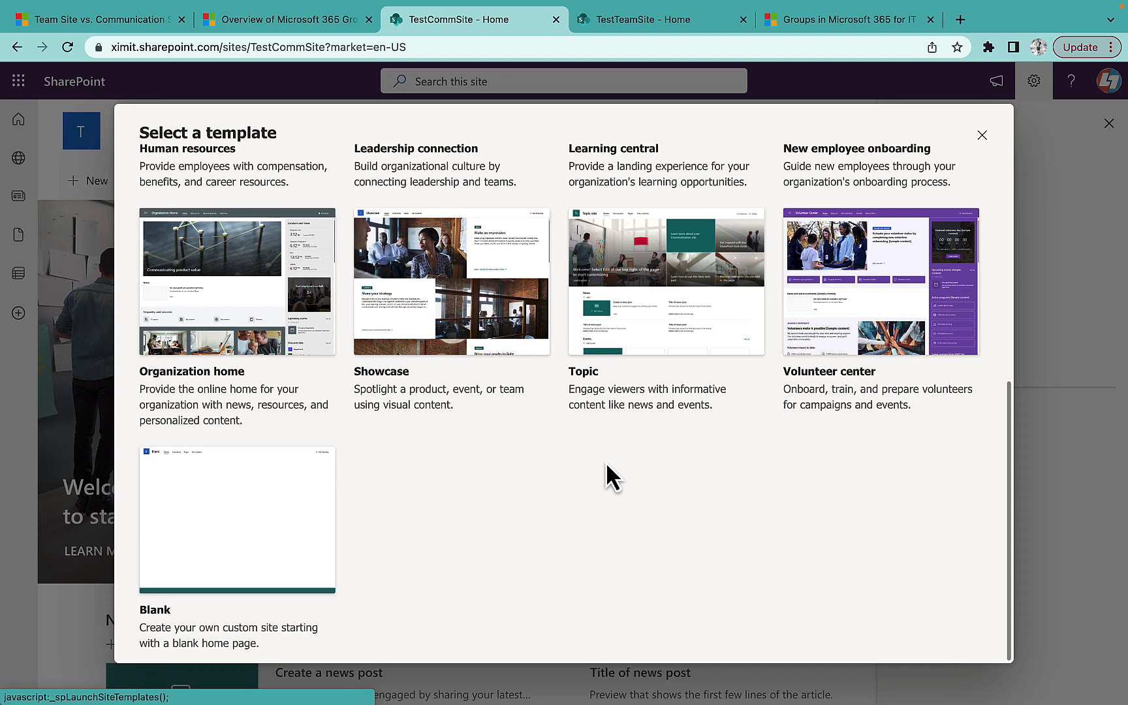
left_click(981, 135)
Step: Check which site settings are offered on TestTeamSite
left_click(652, 24)
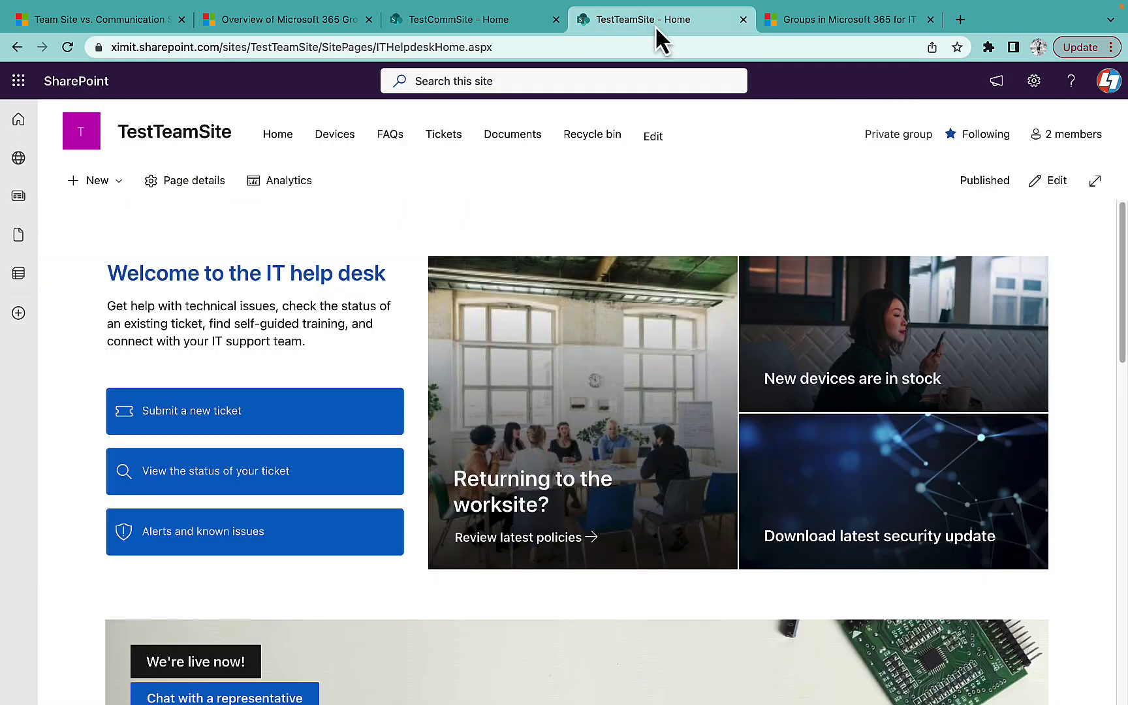
left_click(1039, 84)
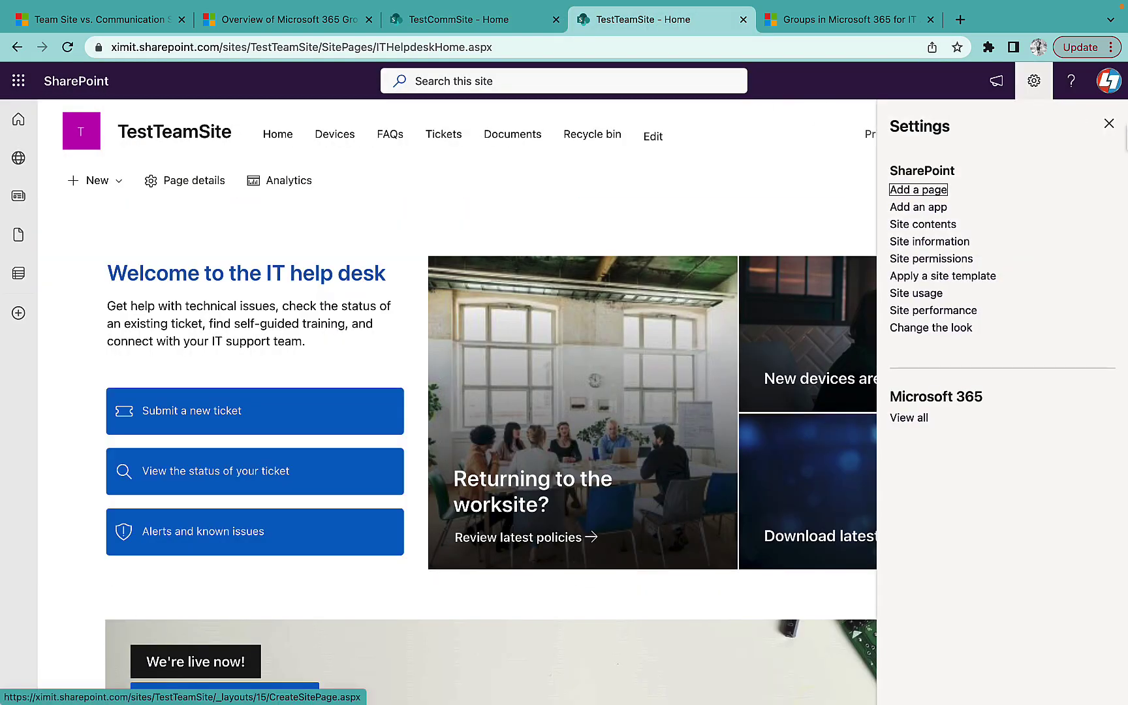
left_click(1109, 123)
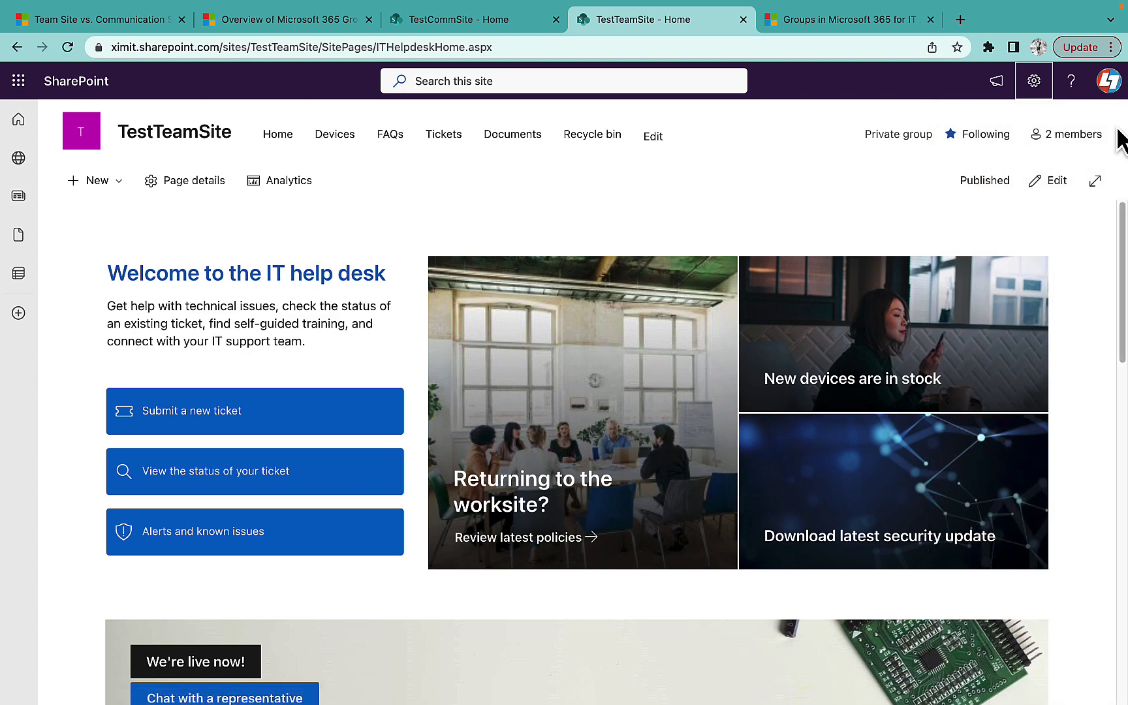
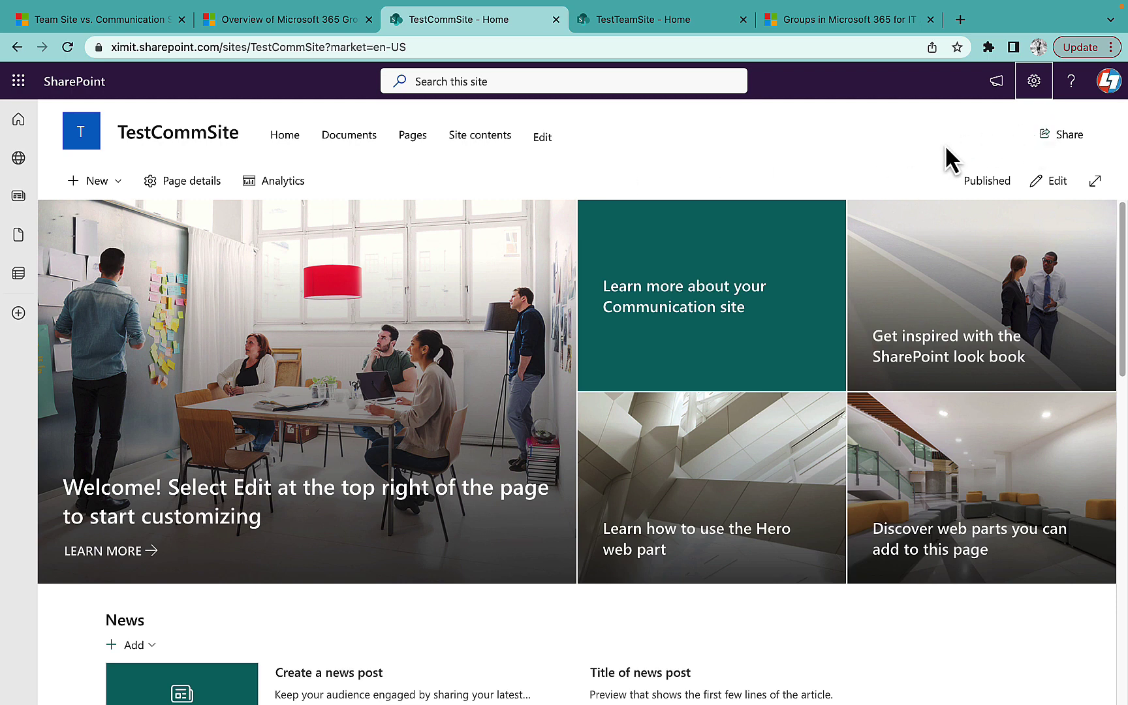
Step: Check the site owners, members and visitors listed in TestCommSite's sharing options
left_click(1075, 140)
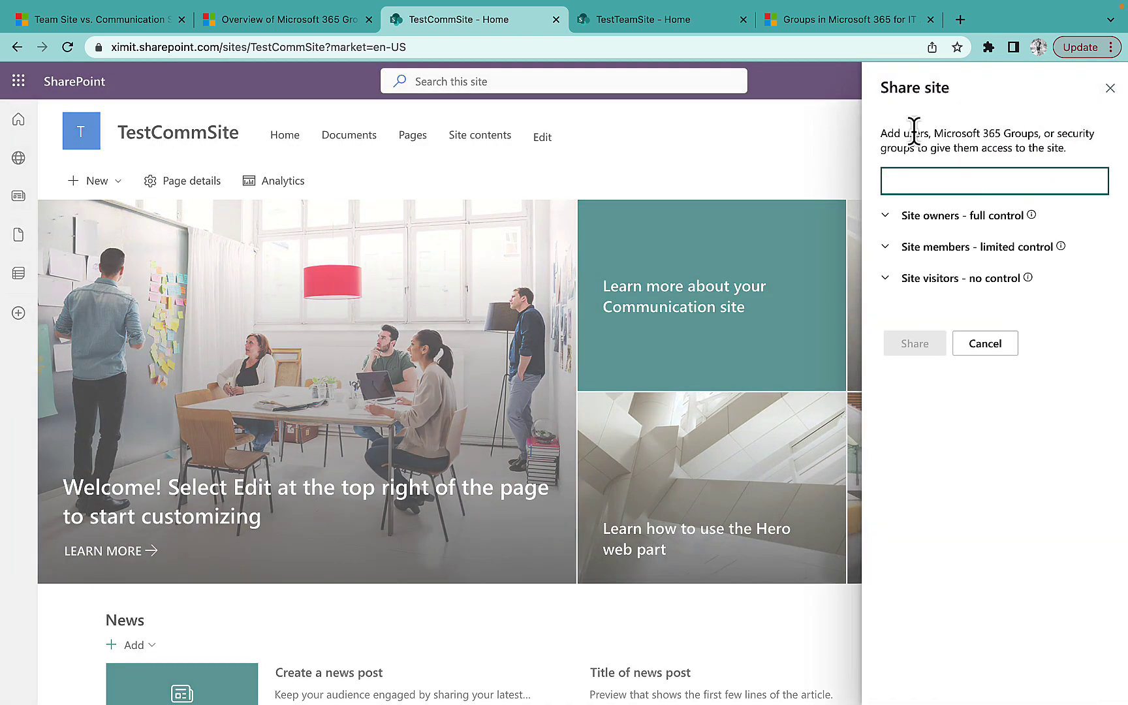
left_click(940, 216)
left_click(974, 286)
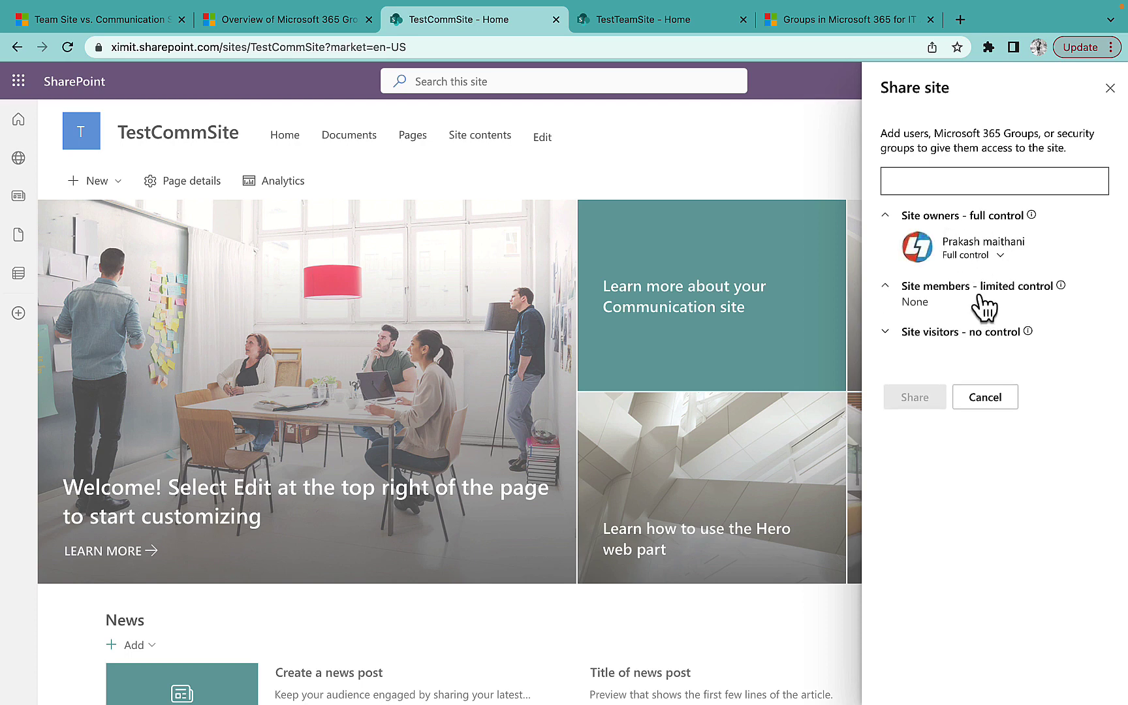
left_click(950, 332)
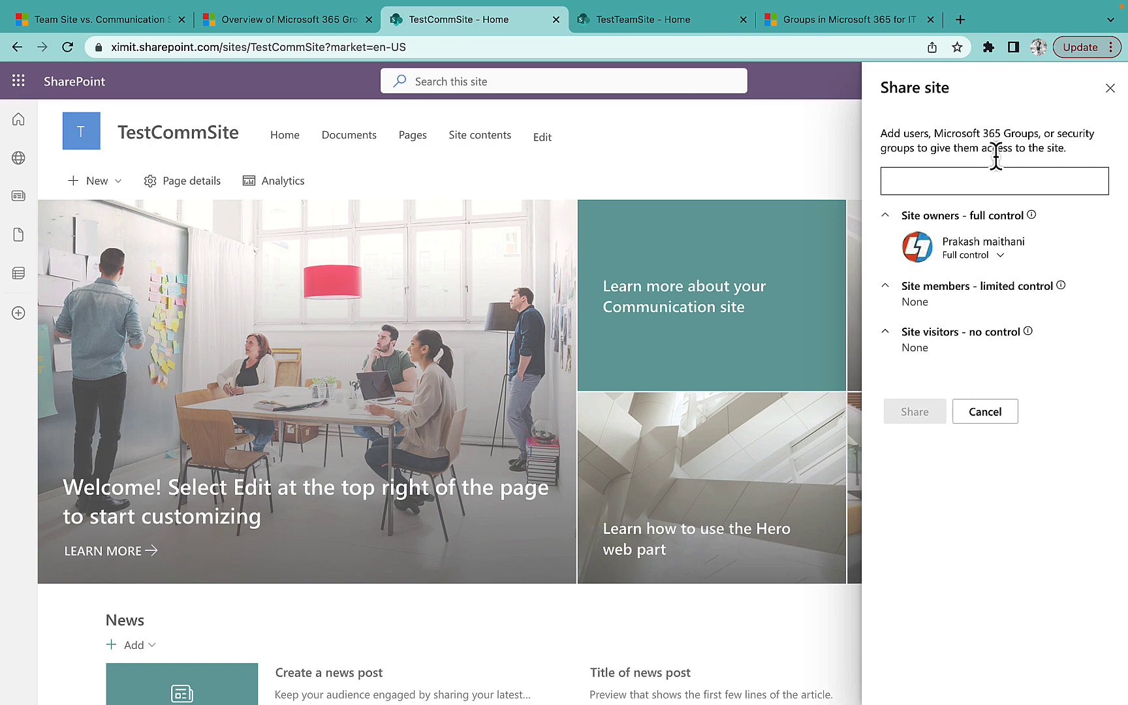
Step: Examine TestCommSite's advanced permissions settings and its available permission levels, then return to the site's permissions page
left_click(1030, 81)
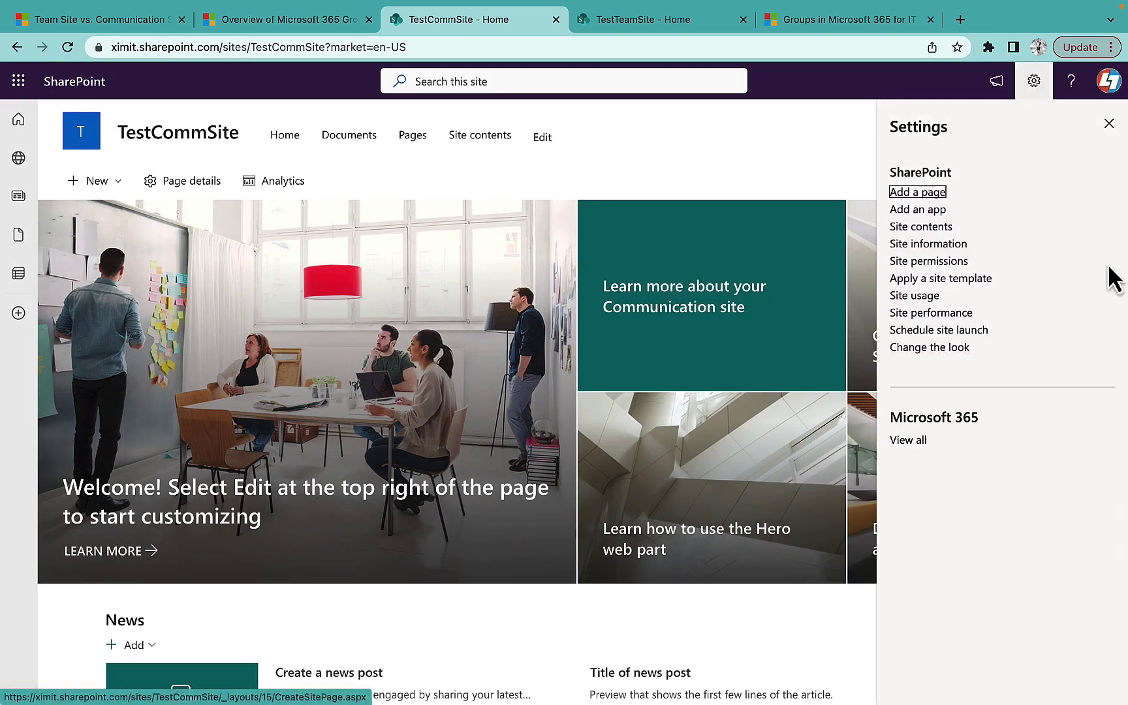
left_click(934, 263)
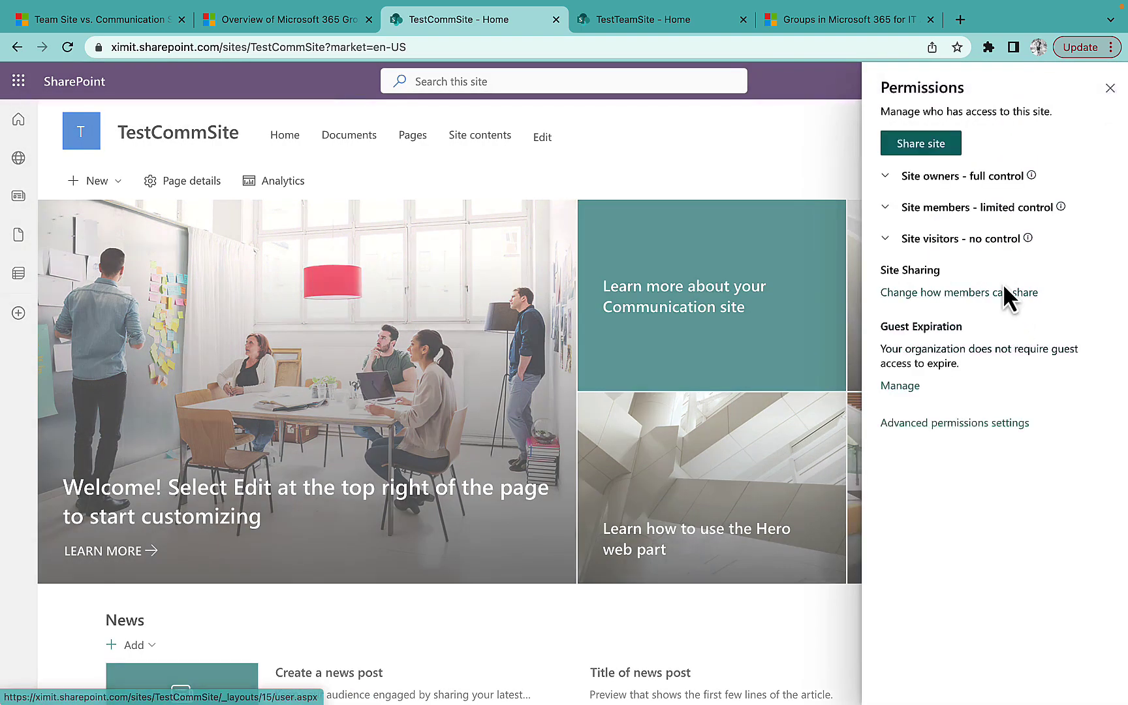
left_click(981, 423)
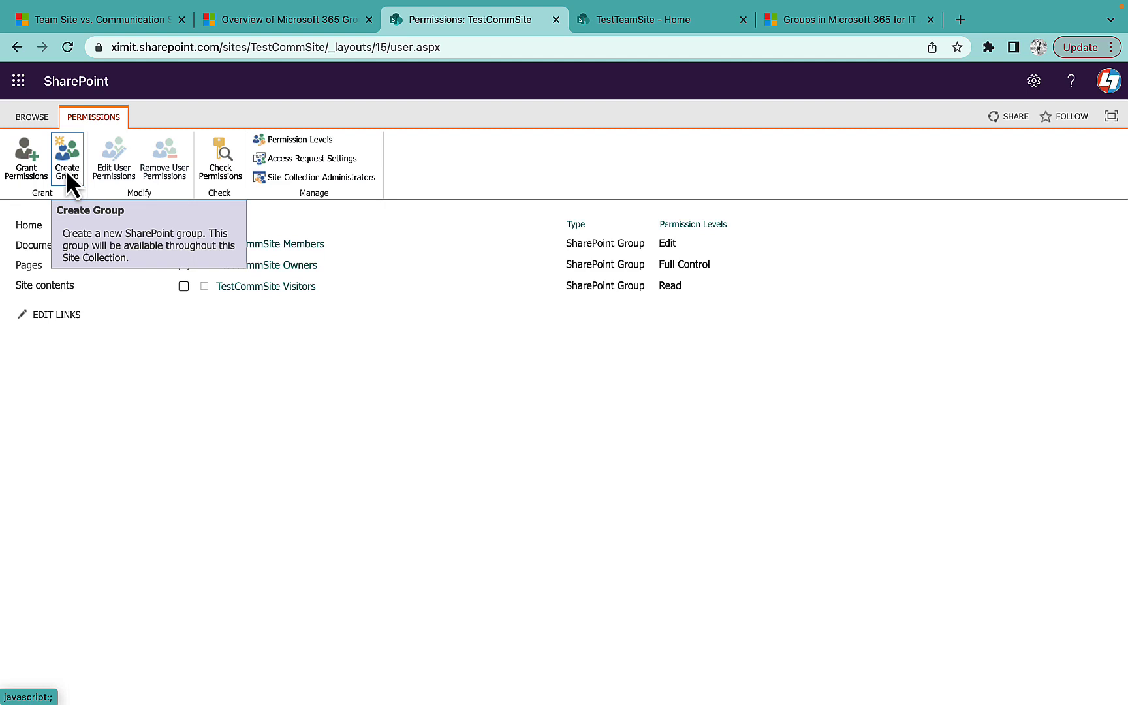
left_click(312, 141)
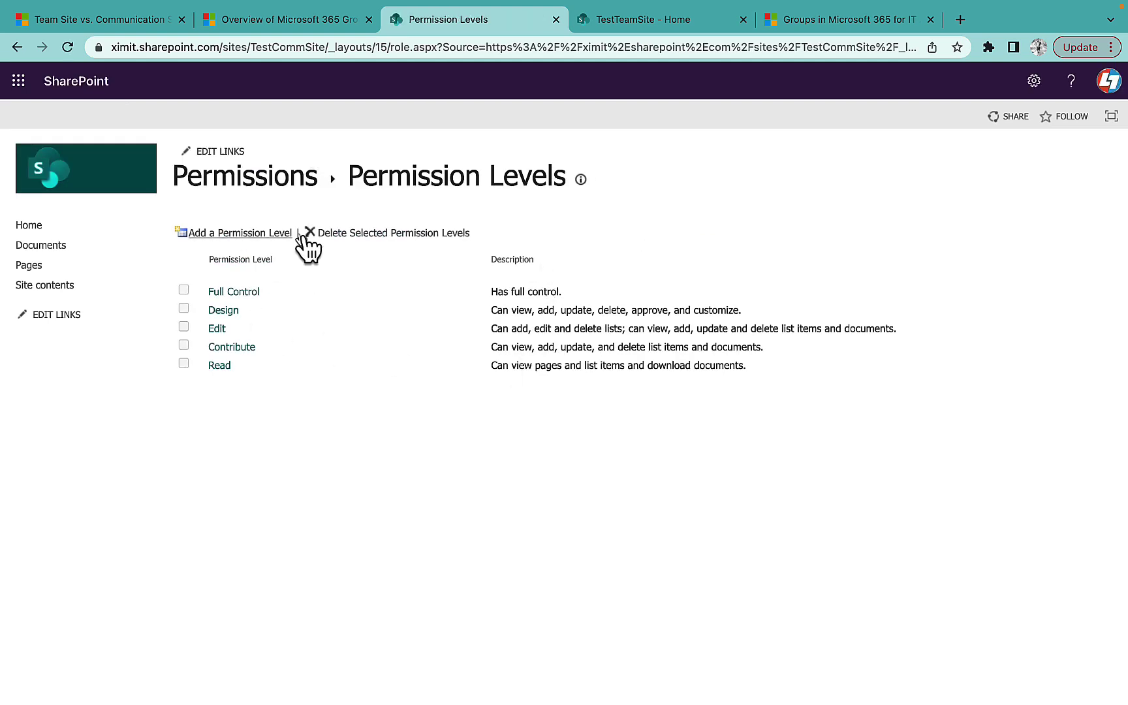
left_click(17, 48)
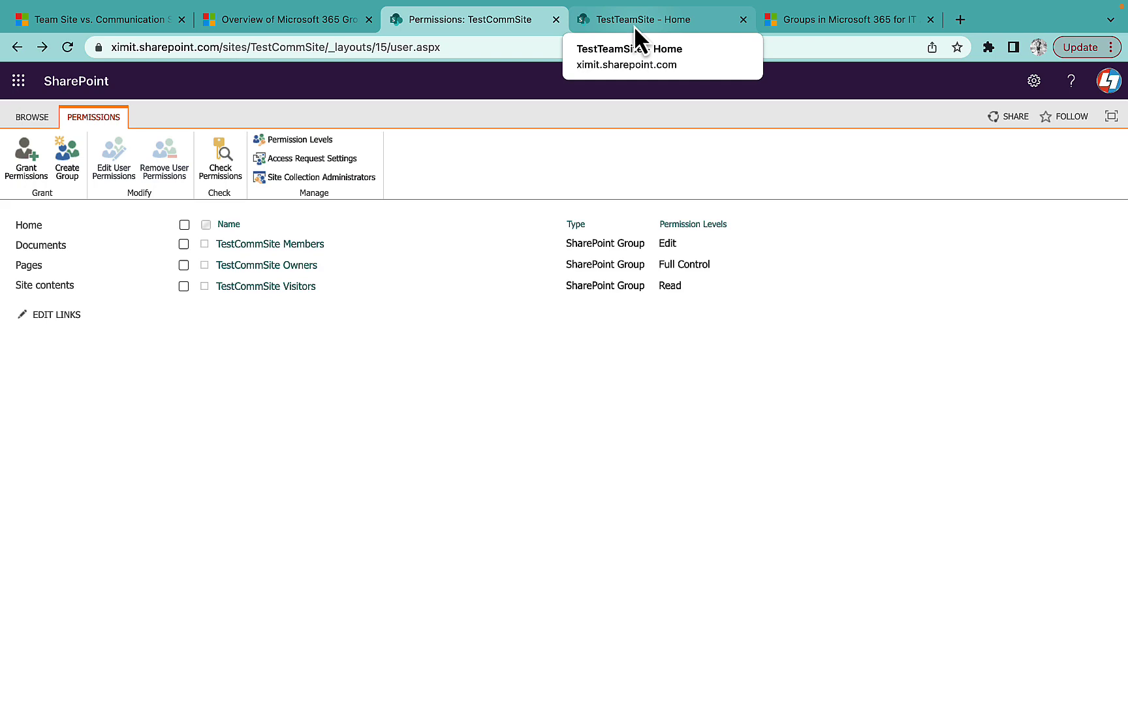
Step: Compare the Security entries for both site types in the documentation's Feature Comparison table, then view TestTeamSite's group membership
left_click(100, 26)
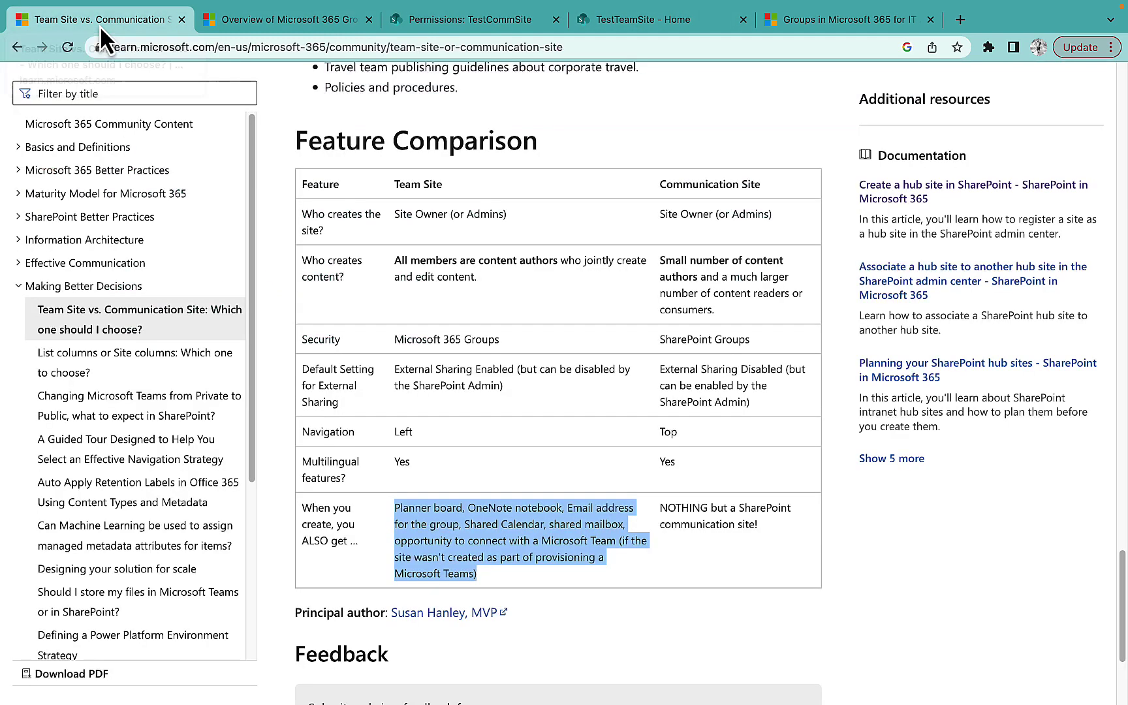
left_click(411, 303)
left_click_drag(755, 340, 655, 340)
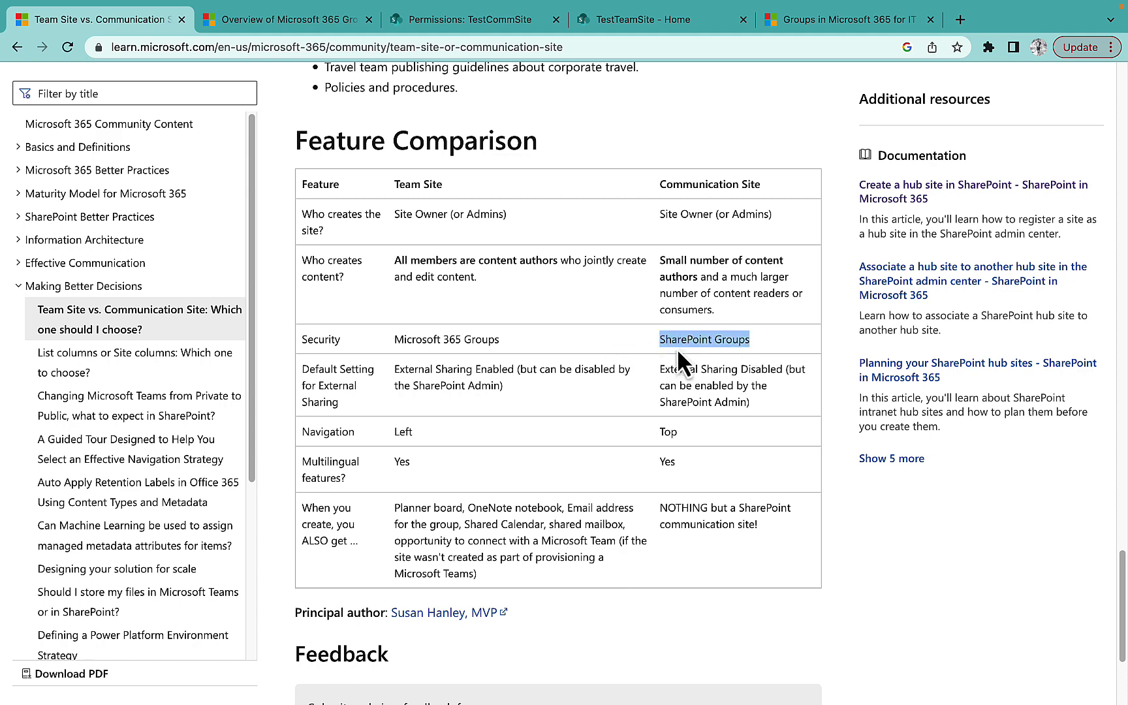
left_click_drag(499, 340, 396, 342)
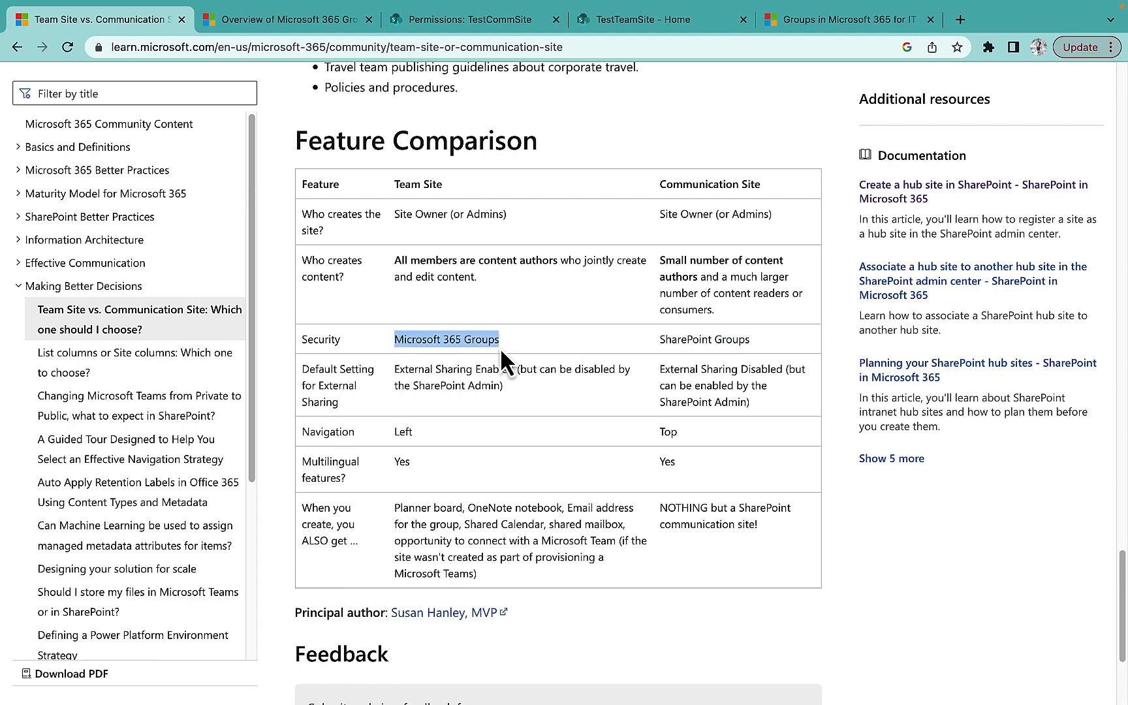
left_click(637, 21)
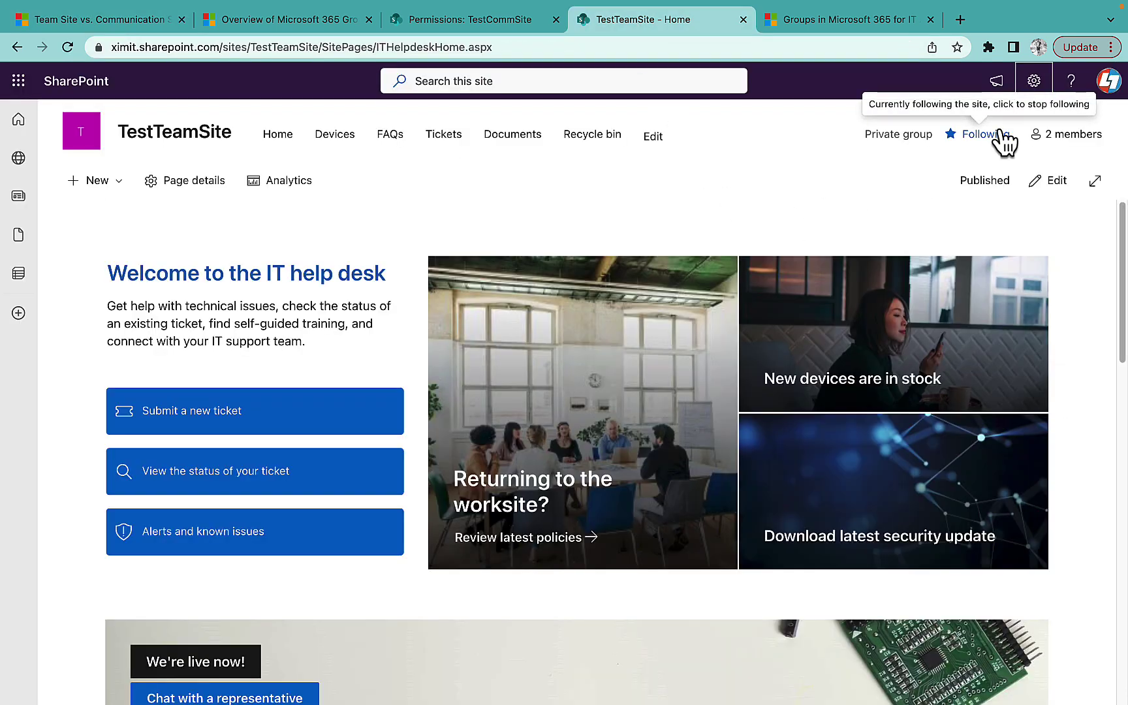
left_click(1075, 144)
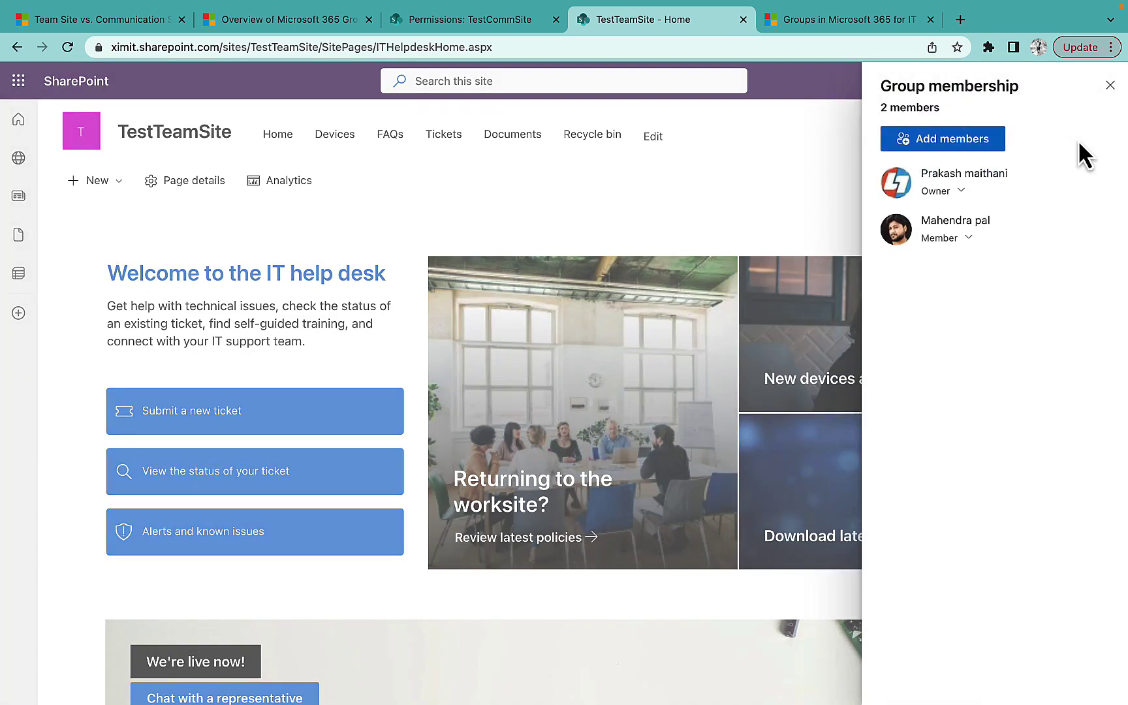
Step: Return from TestCommSite's permissions page to its home page and dismiss the next-steps suggestions
left_click(516, 21)
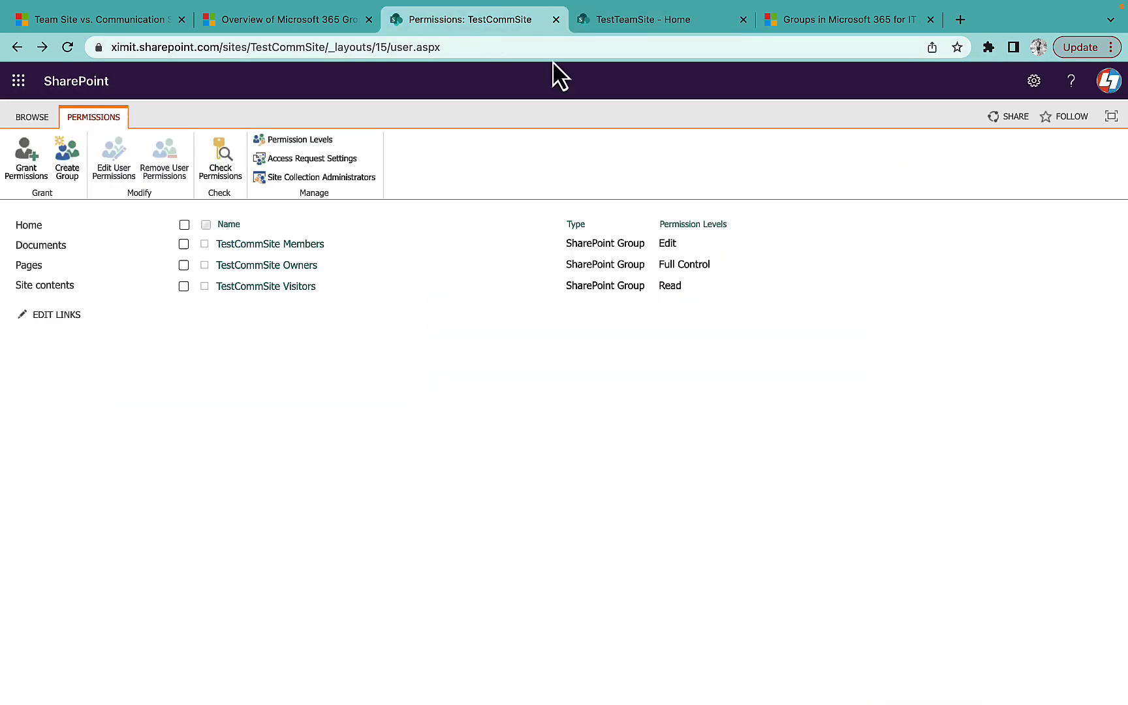
left_click(33, 117)
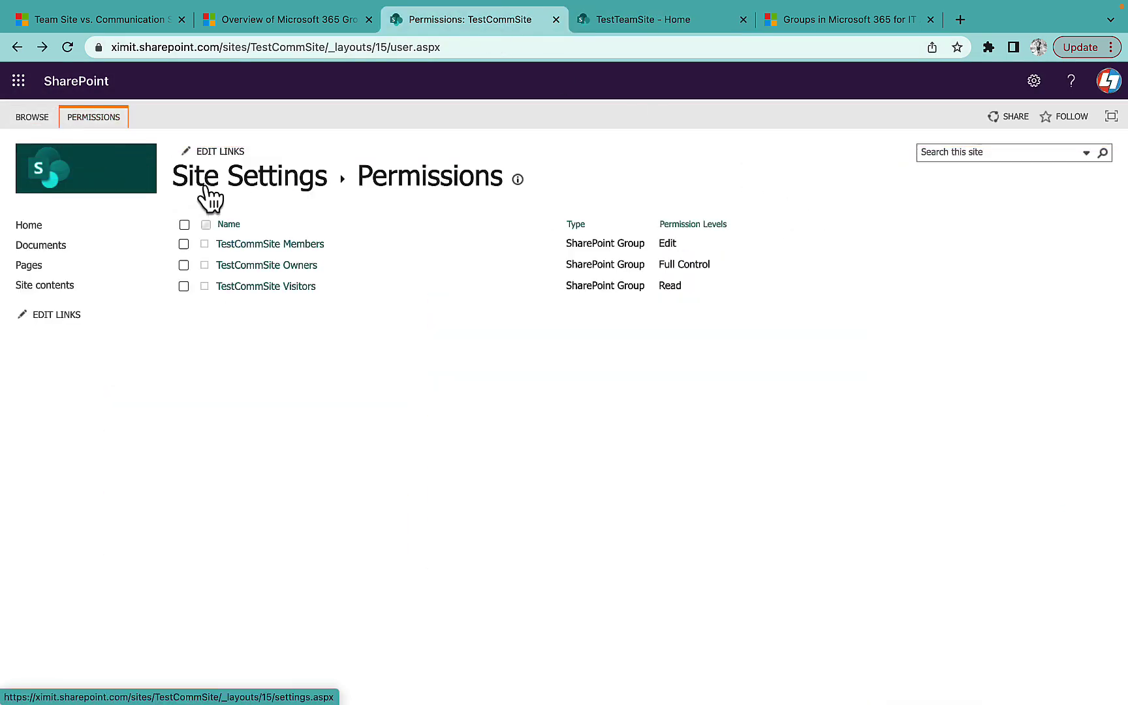
left_click(71, 175)
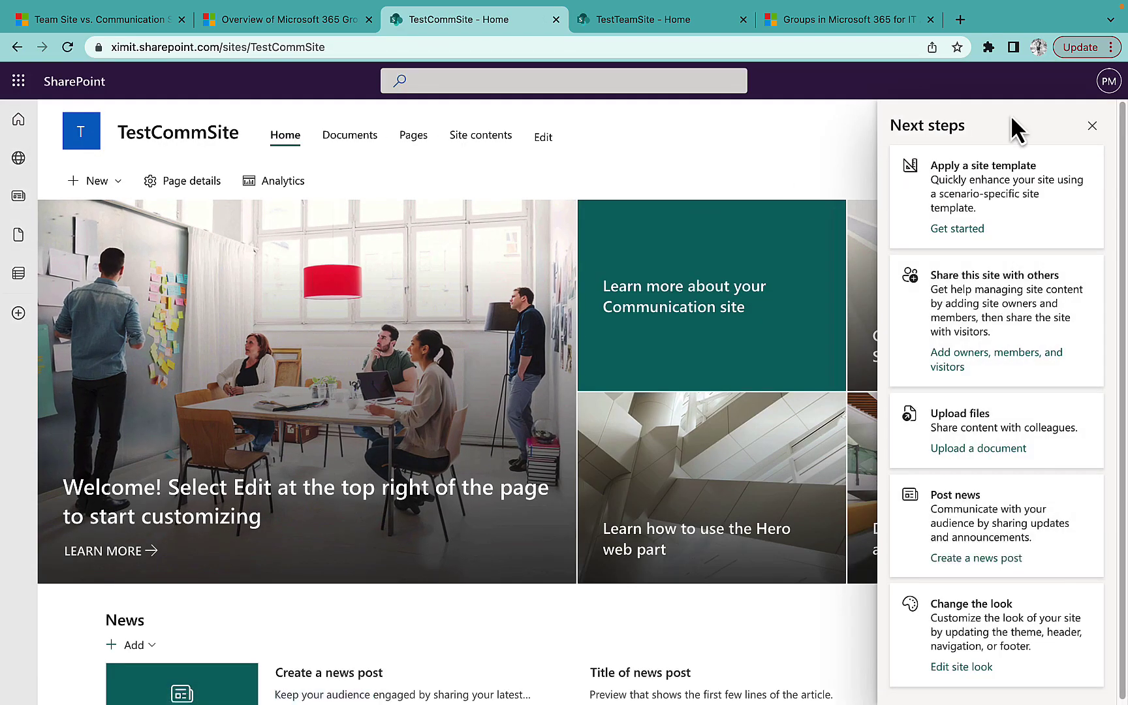
left_click(1089, 126)
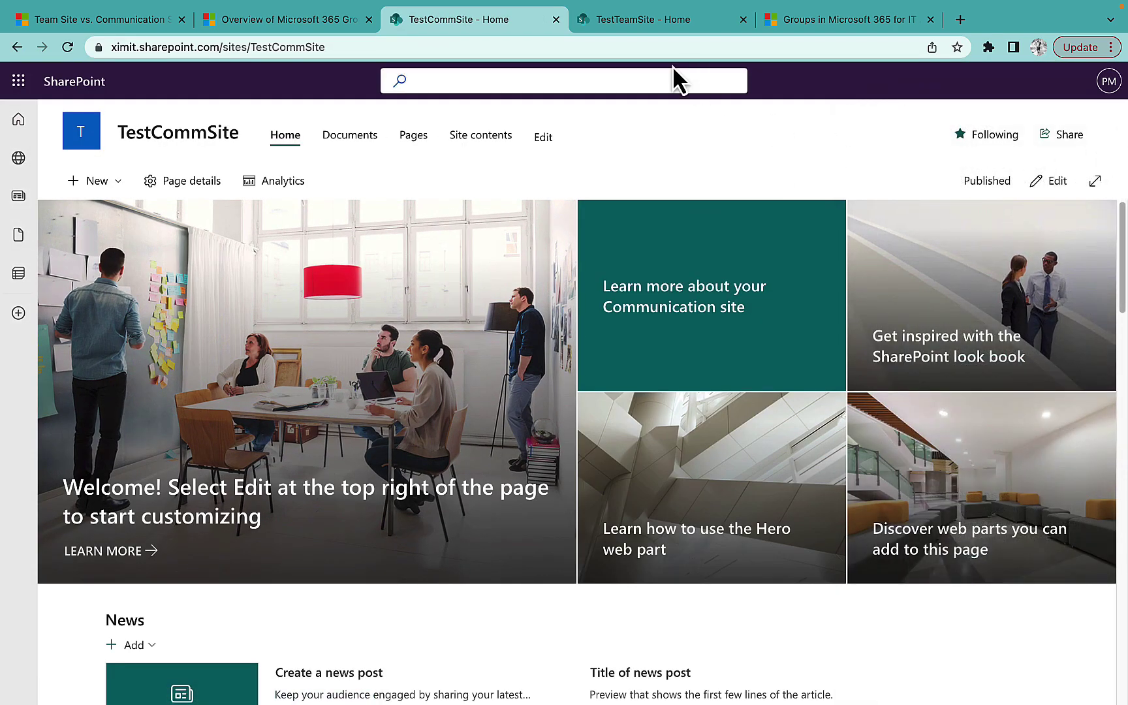
Step: Close TestTeamSite's group membership, examine the site's advanced permissions settings, and return to its home page
left_click(631, 20)
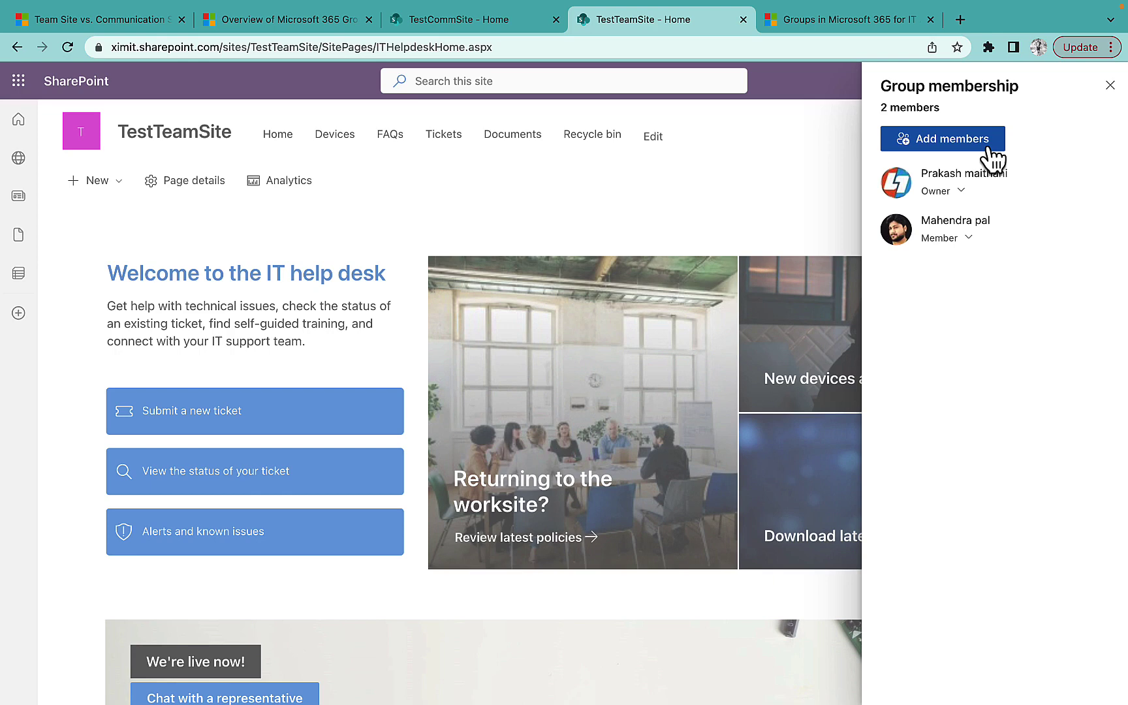
left_click(1110, 86)
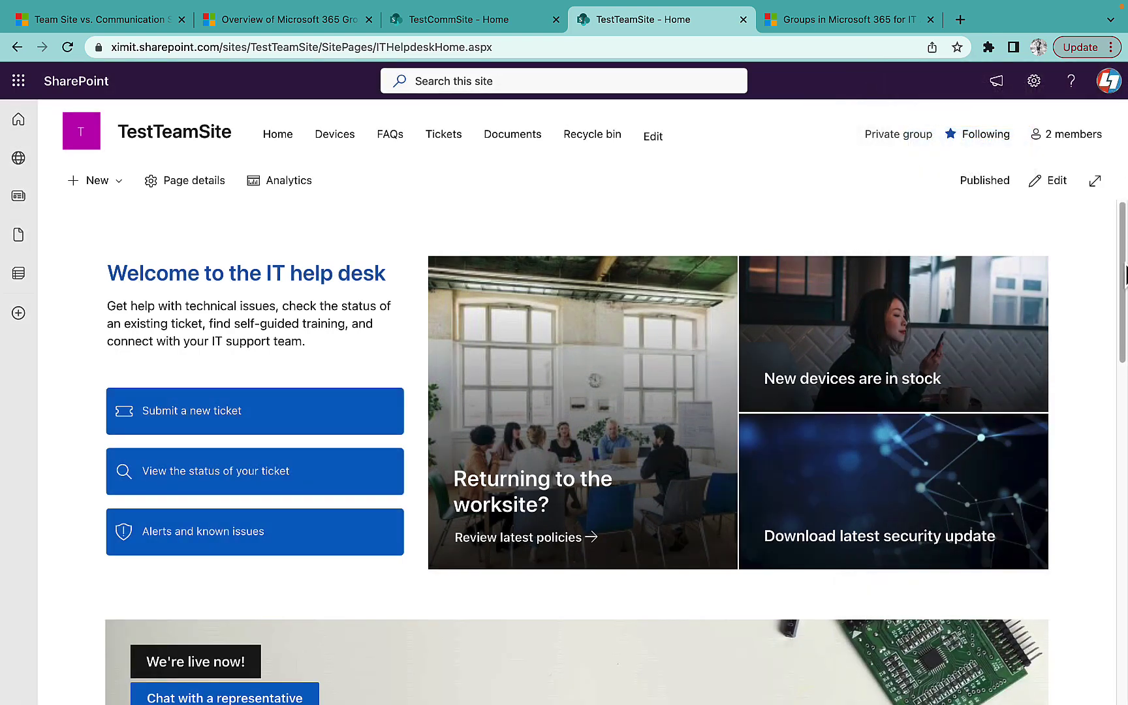
left_click(1035, 82)
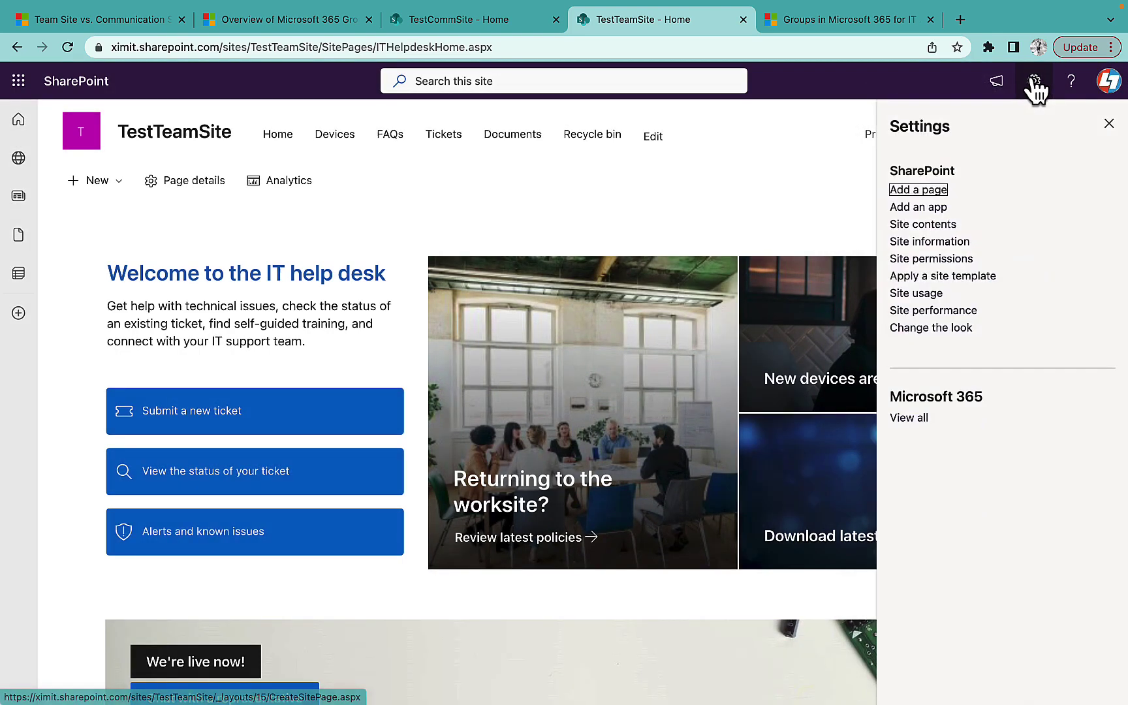
left_click(940, 258)
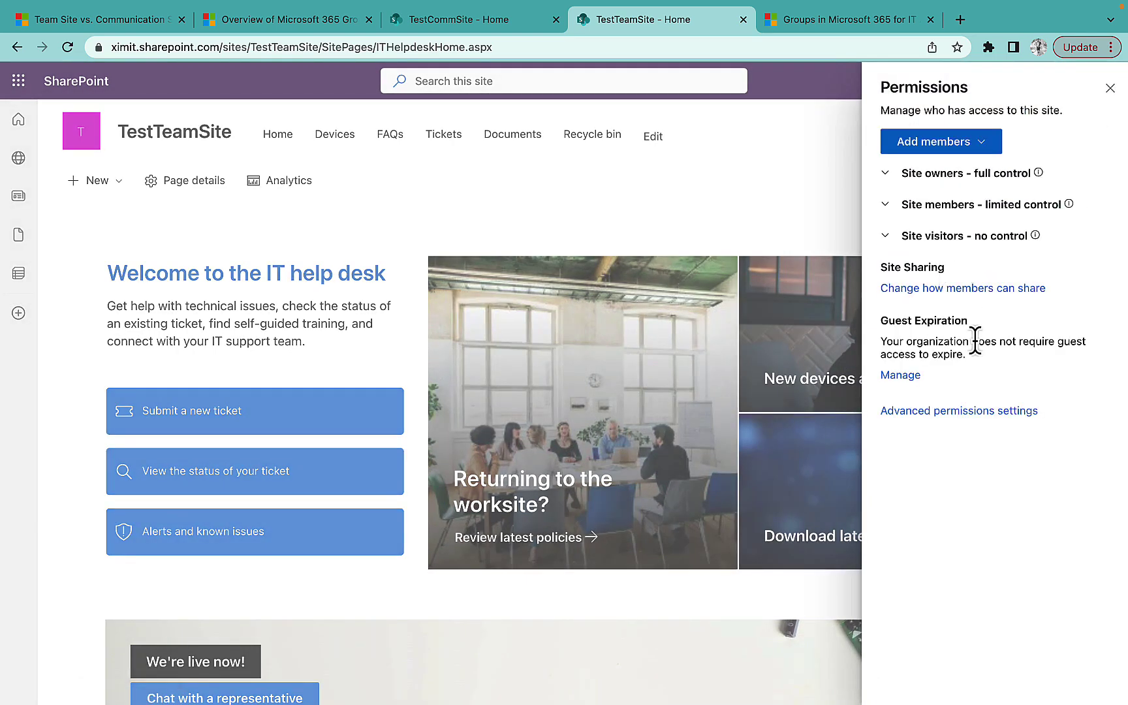
left_click(954, 413)
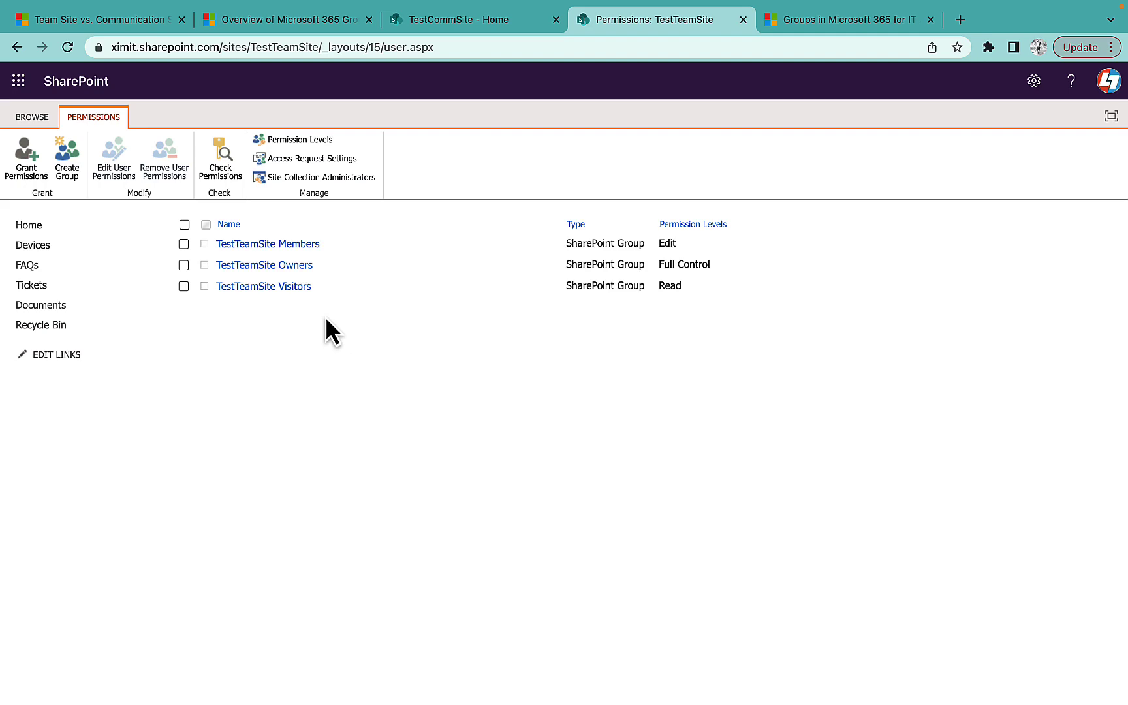
left_click(24, 51)
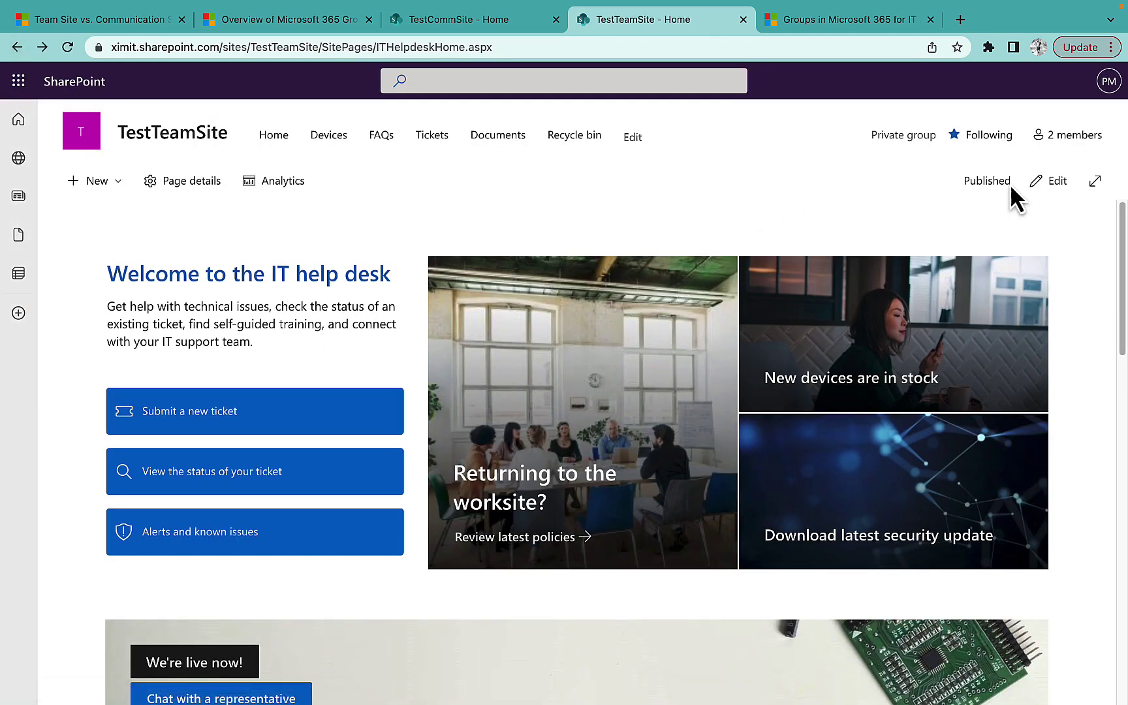
Step: Review TestTeamSite's group membership against the shared resources listed in the Microsoft 365 Groups overview article
left_click(1073, 135)
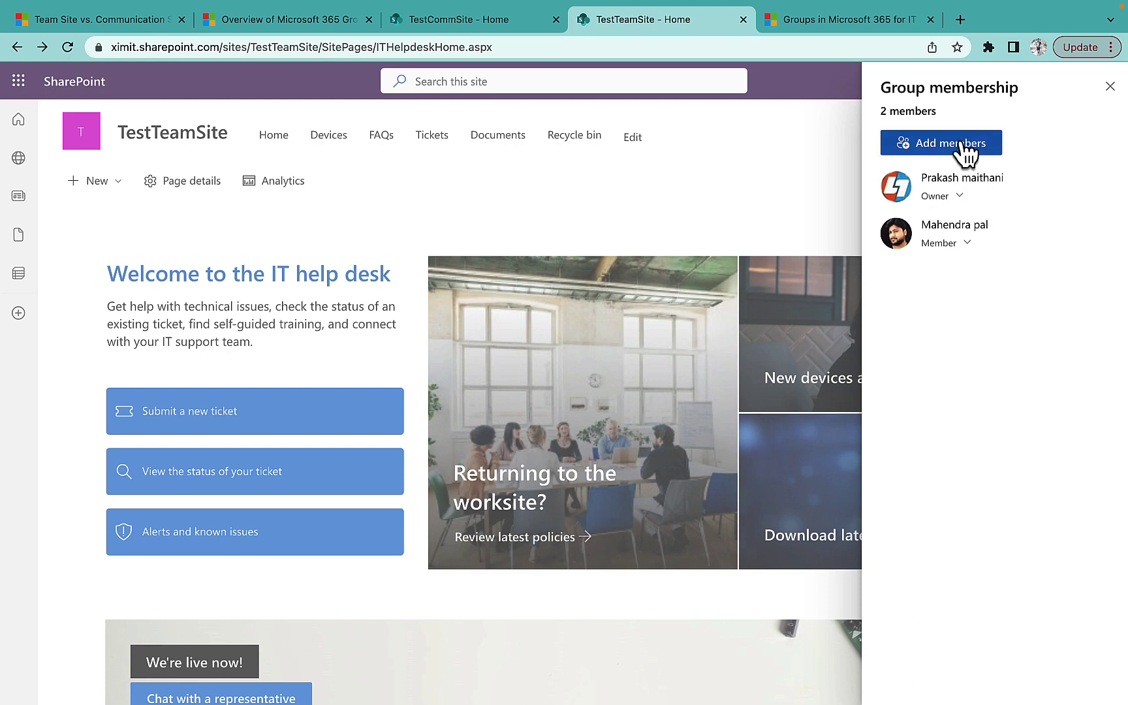
left_click(268, 23)
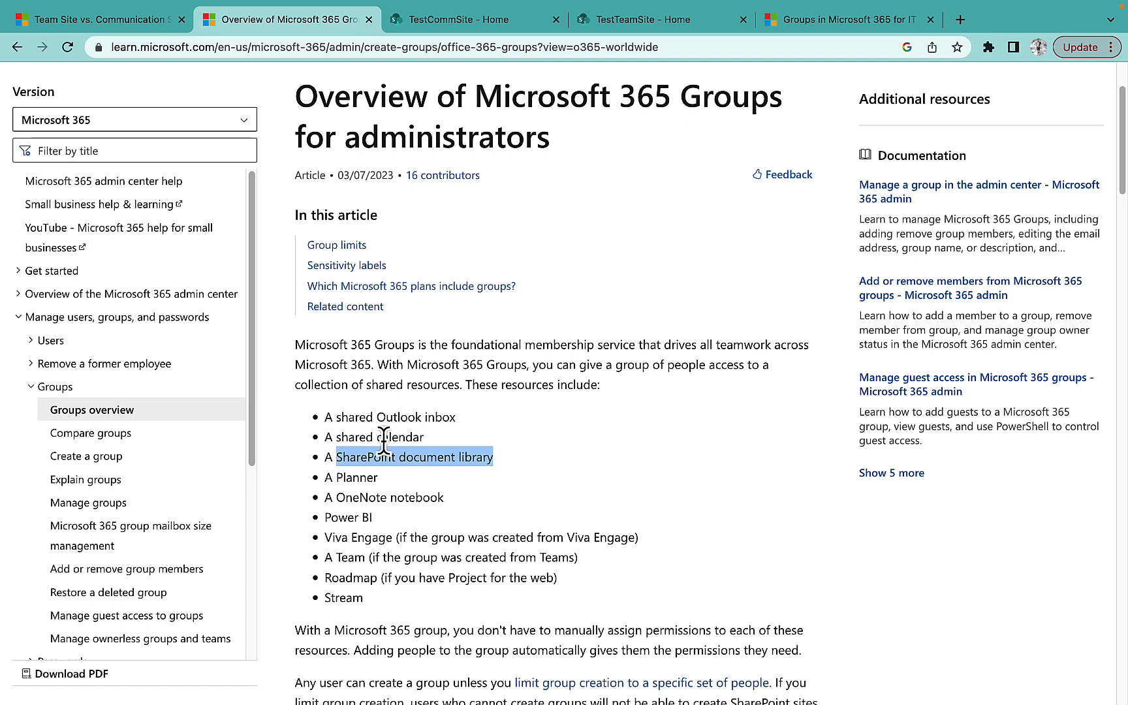
left_click_drag(337, 558, 389, 561)
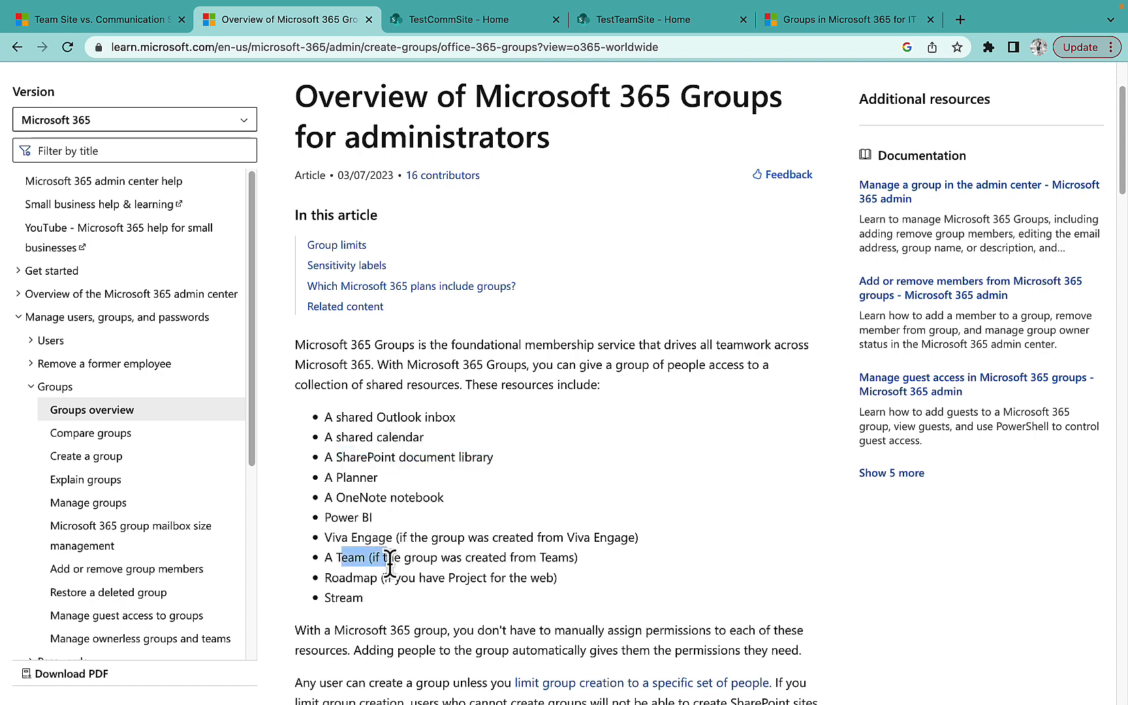
left_click(461, 23)
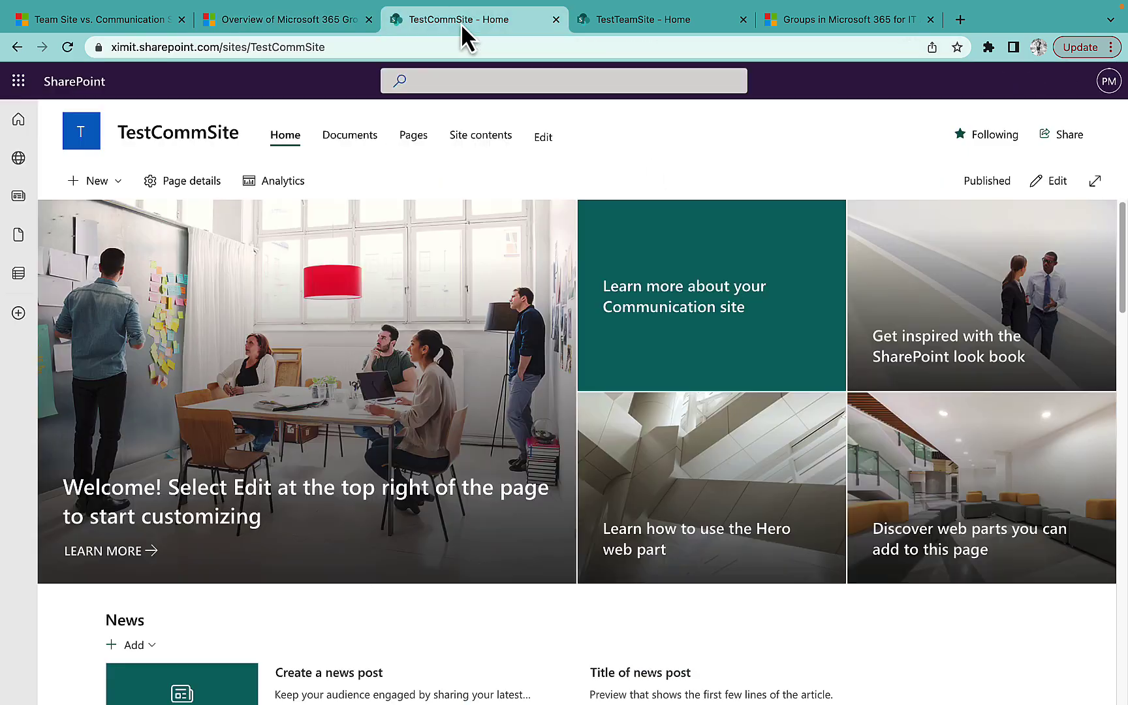
Step: Add a colleague to TestTeamSite's group with the Owner role and save the membership
left_click(650, 24)
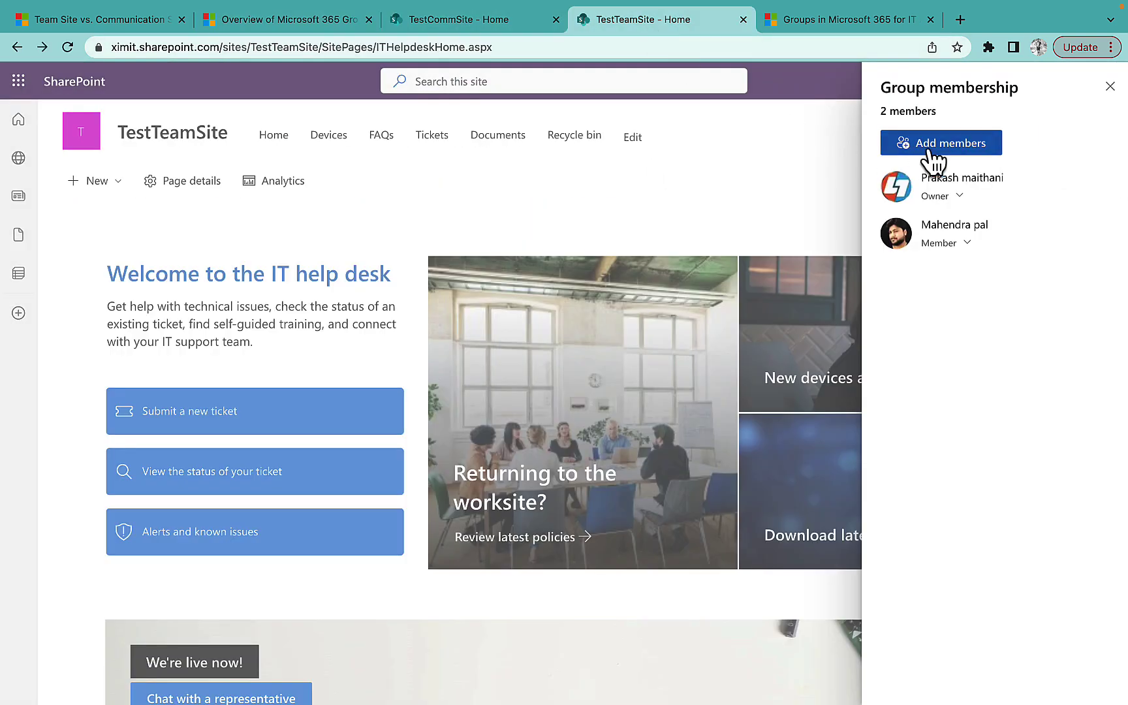
left_click(956, 150)
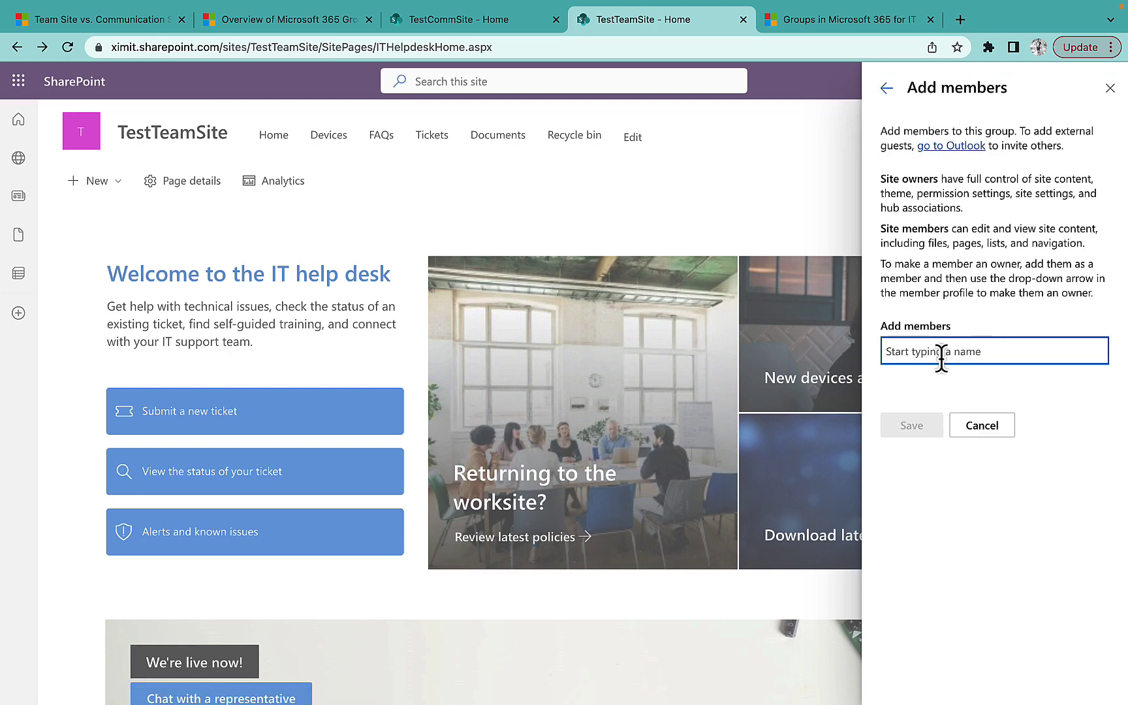
type("krishan")
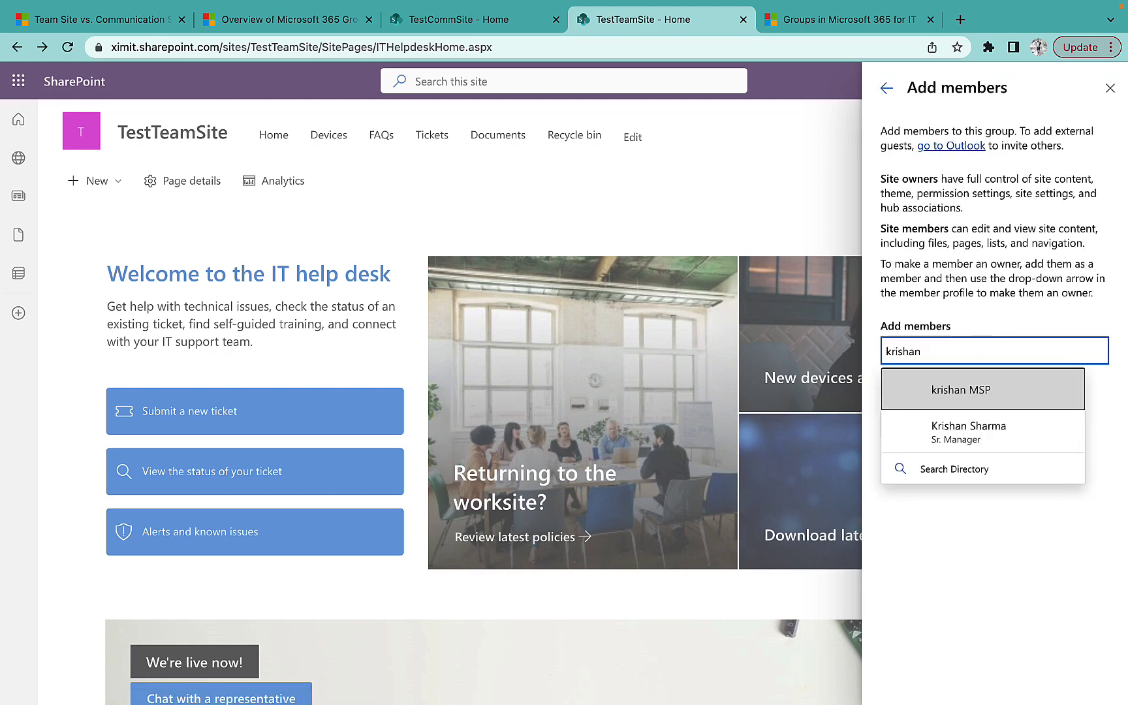
left_click(961, 441)
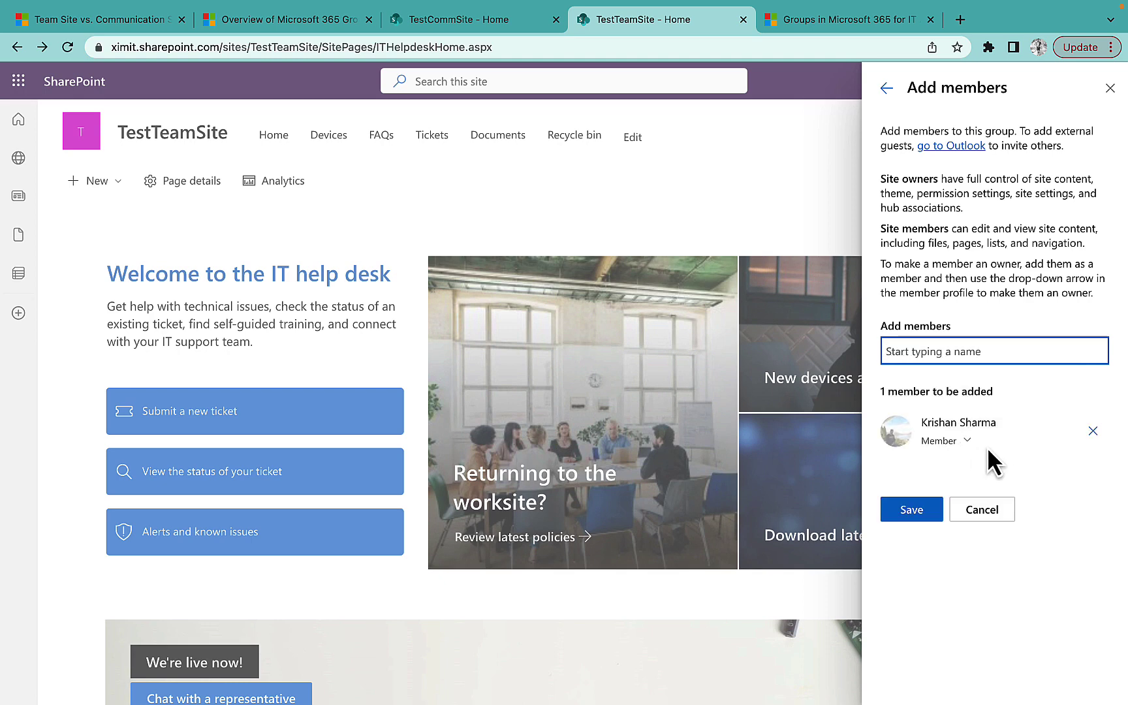
left_click(968, 449)
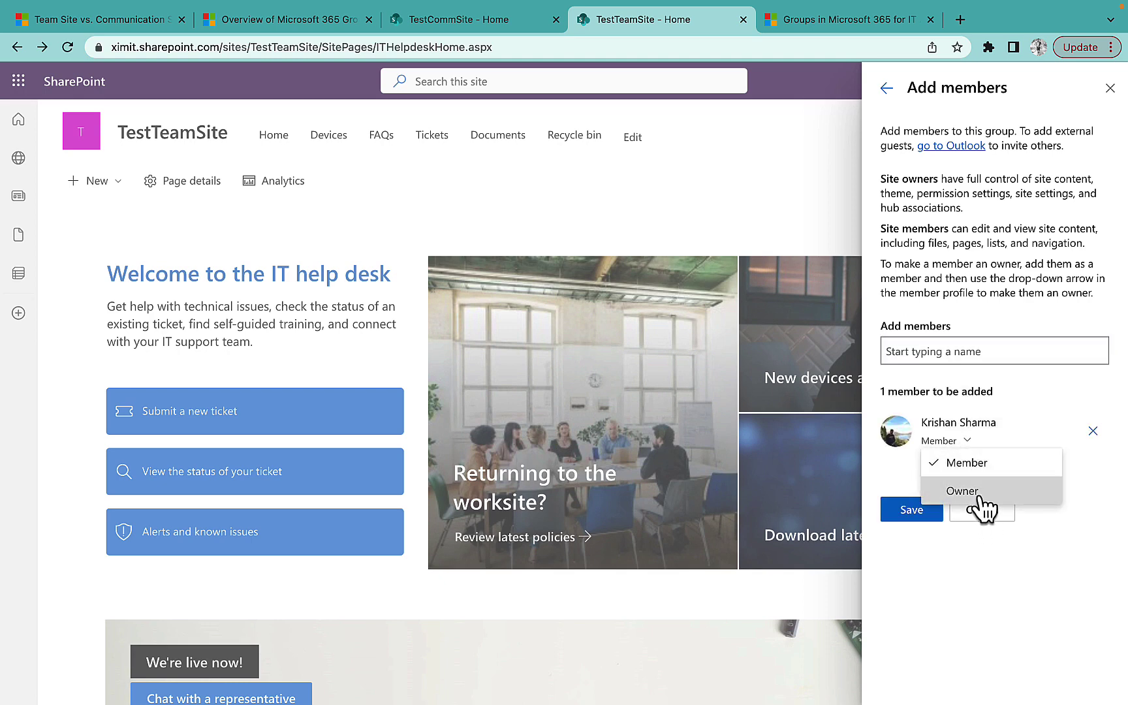
left_click(974, 497)
left_click(923, 515)
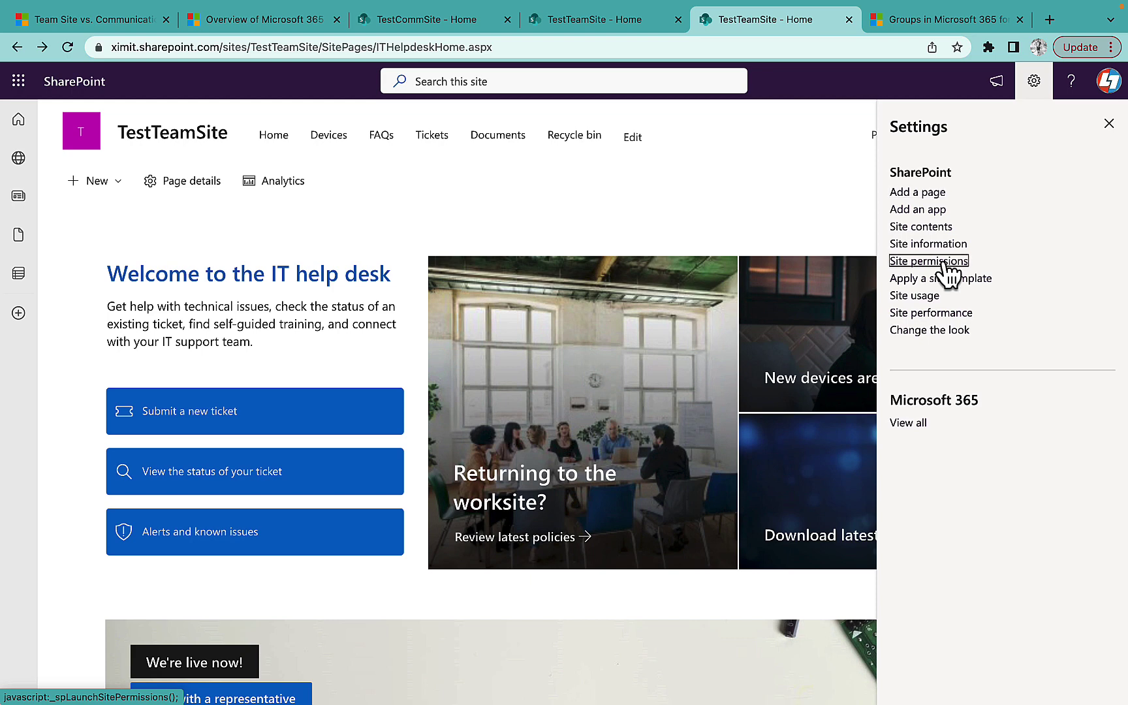
Step: Review the site owners and site members groups in TestTeamSite's site permissions, then close the permissions and settings
left_click(944, 261)
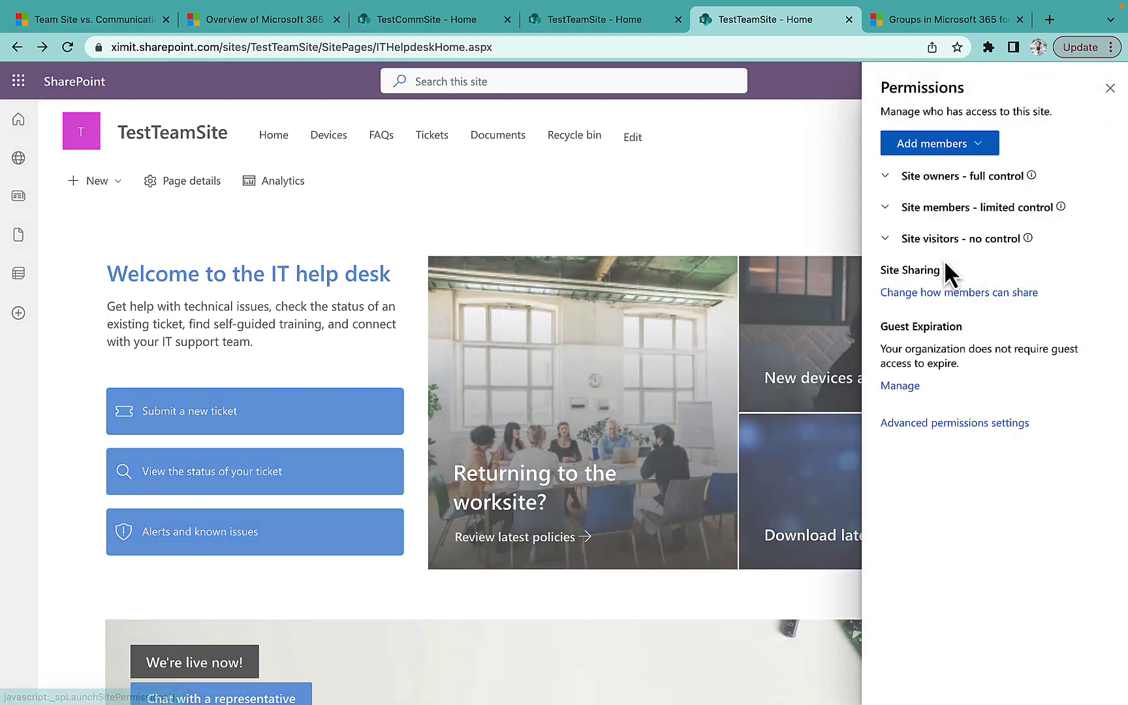
left_click(948, 183)
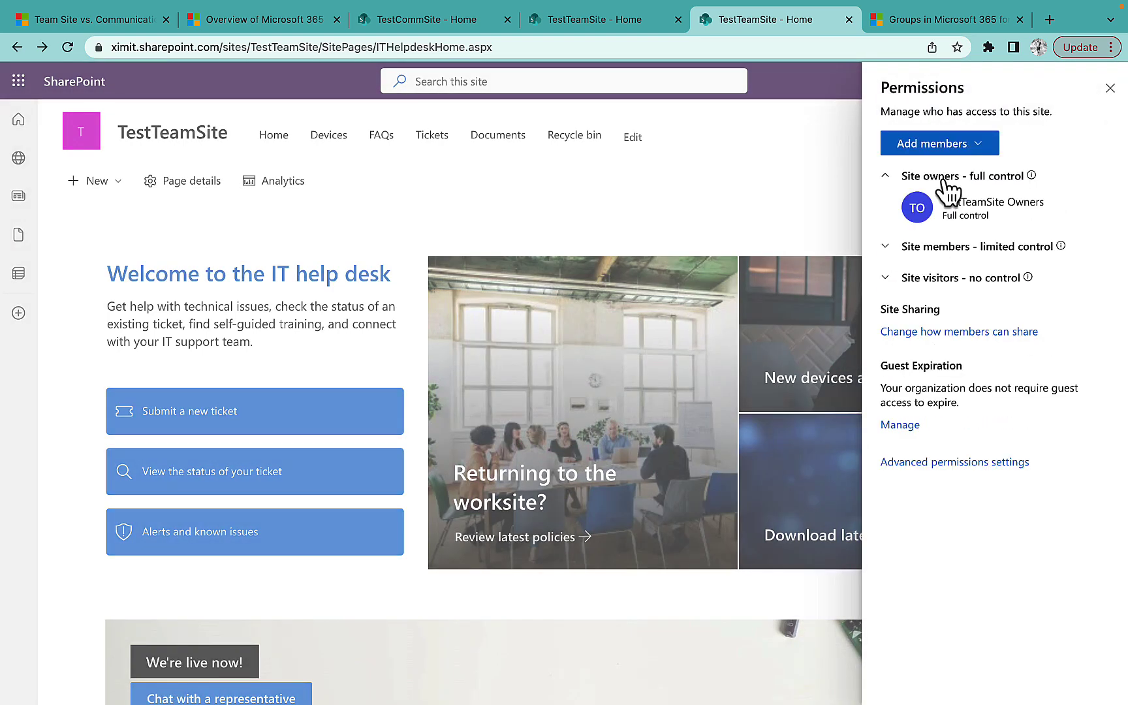
left_click(960, 251)
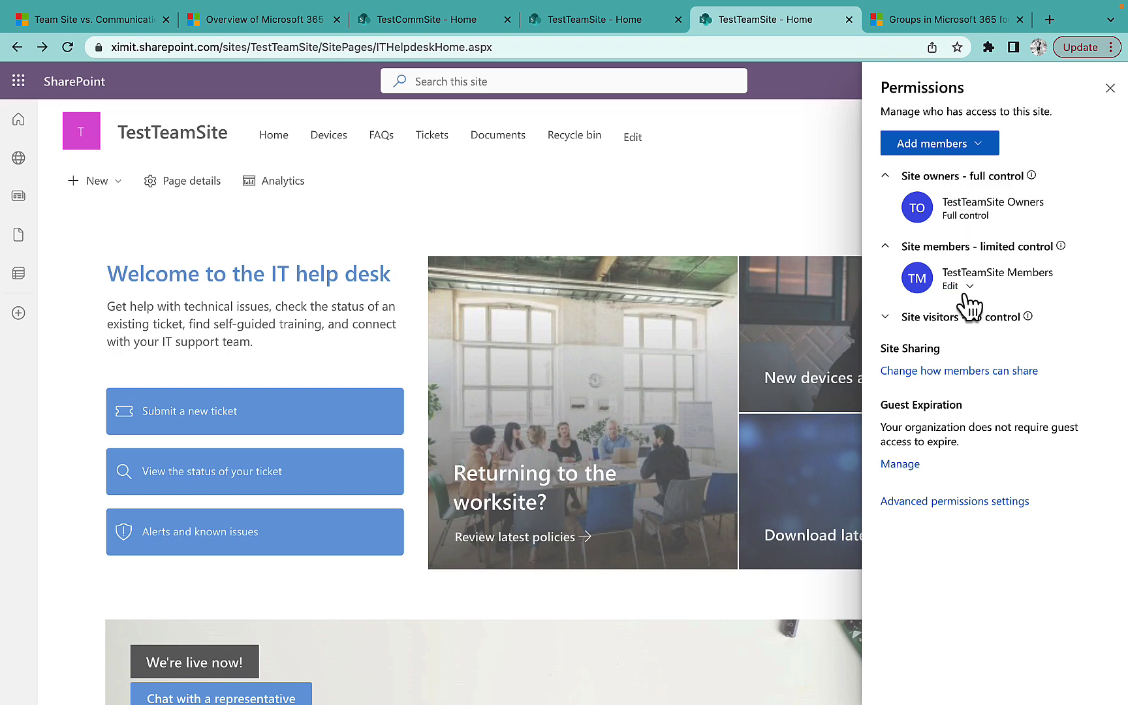
left_click(1109, 98)
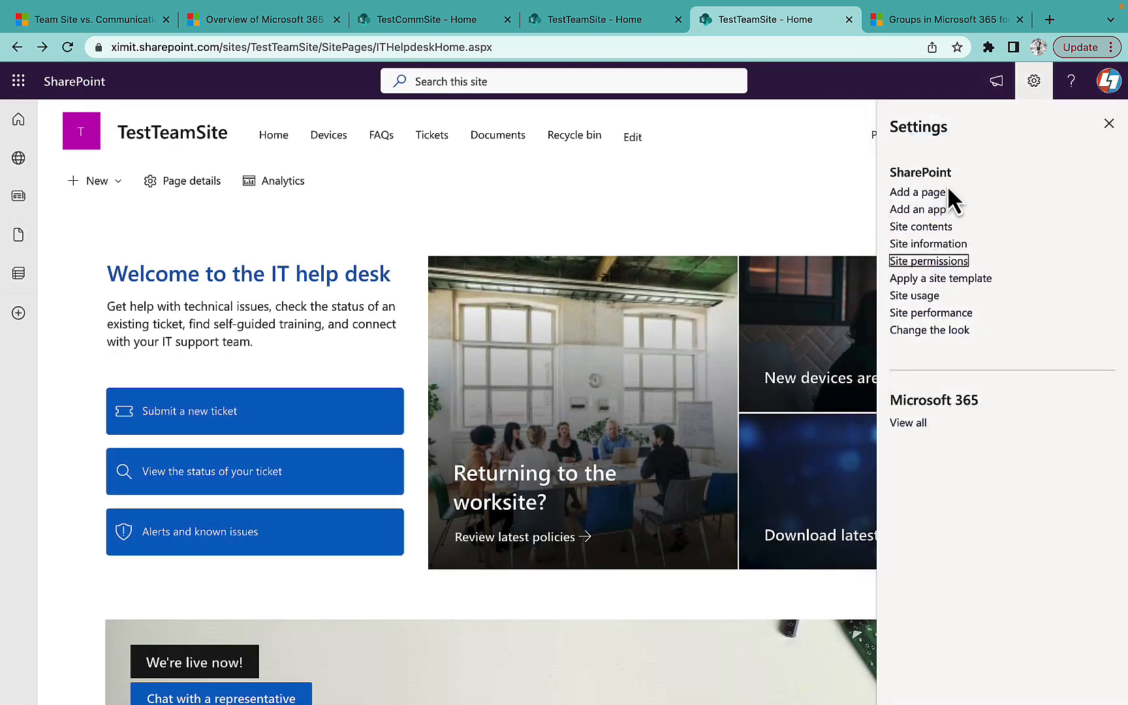
left_click(1109, 123)
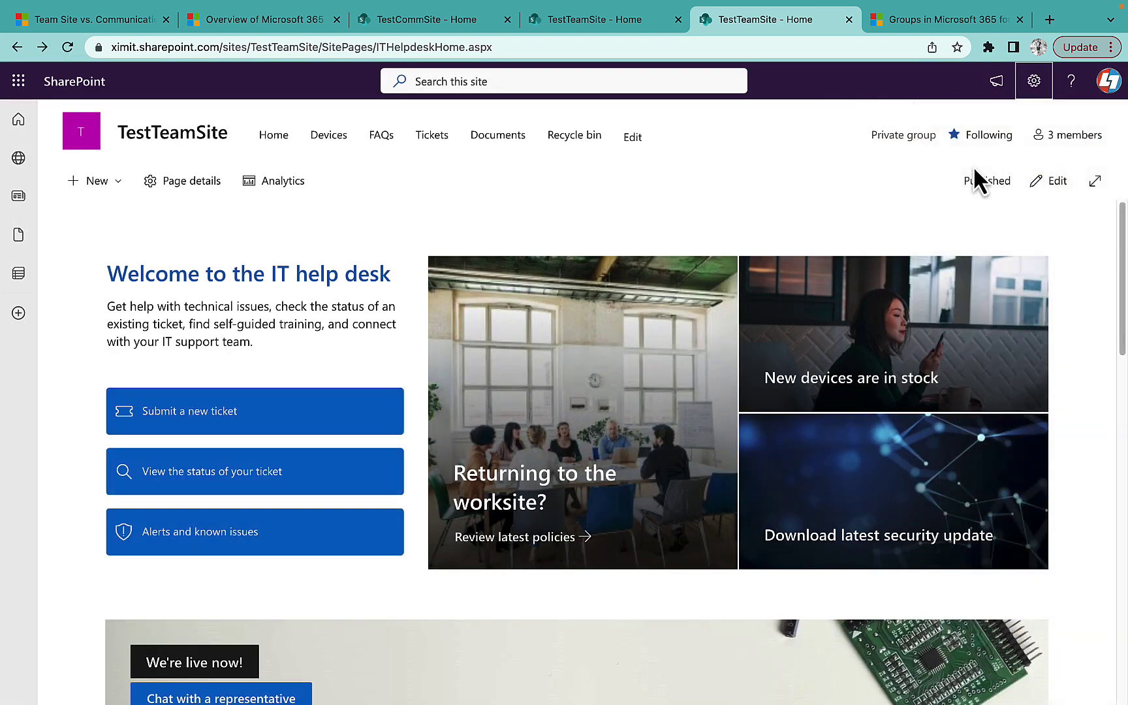
Step: Check the roles listed in TestTeamSite's group membership and close the membership list
left_click(1070, 137)
left_click(1110, 87)
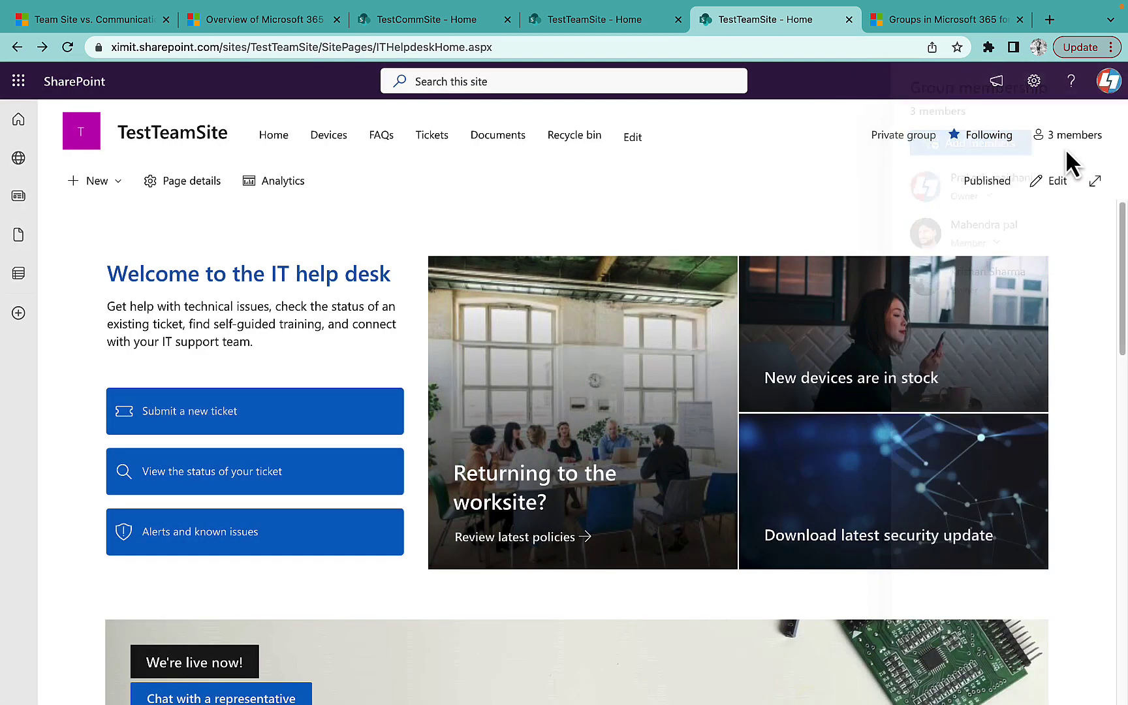
left_click(1067, 138)
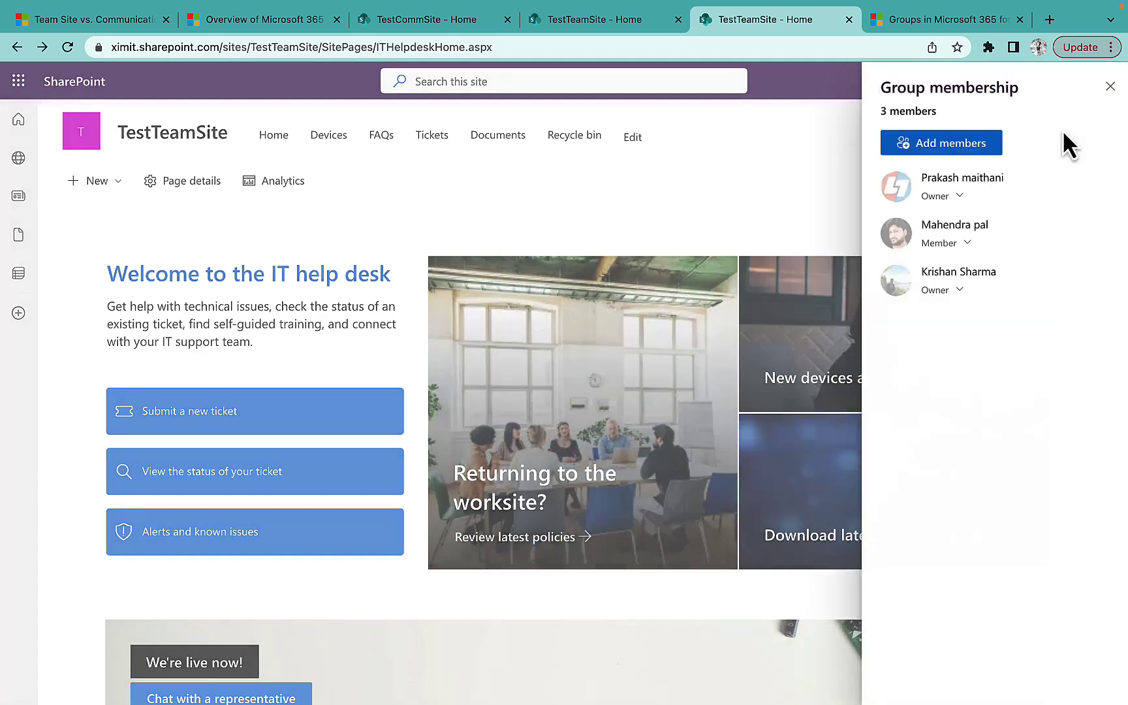
left_click(1110, 87)
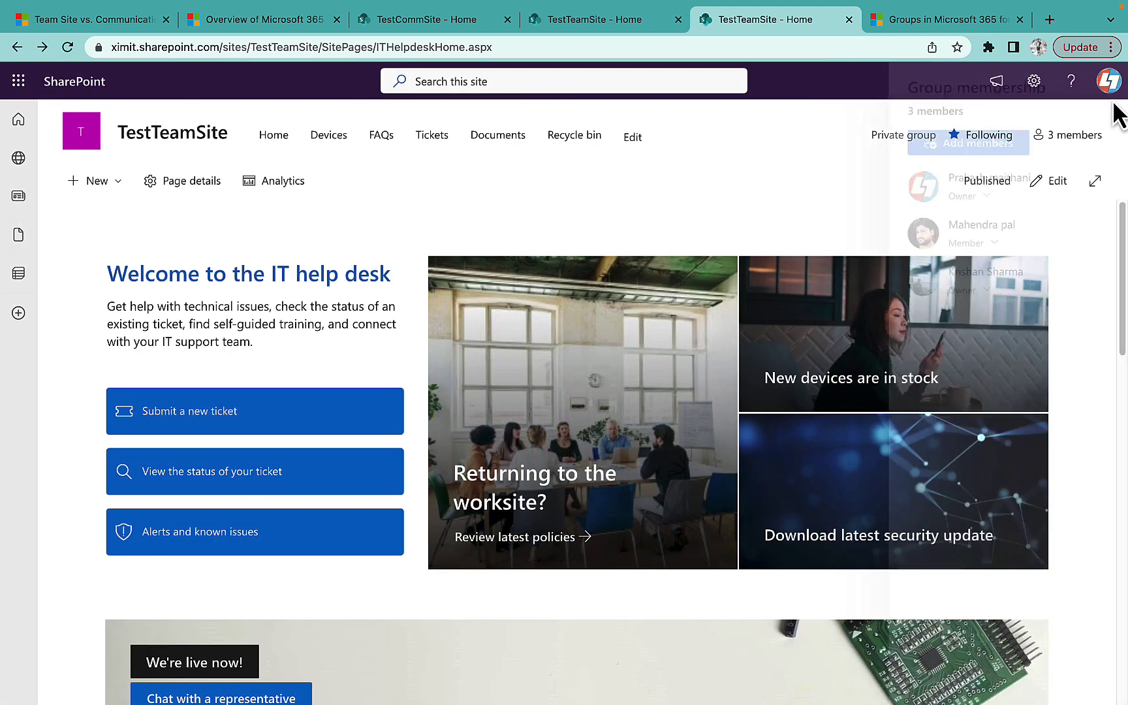
Step: Open TestTeamSite's advanced permissions settings and inspect who belongs to the TestTeamSite Owners group
left_click(1036, 84)
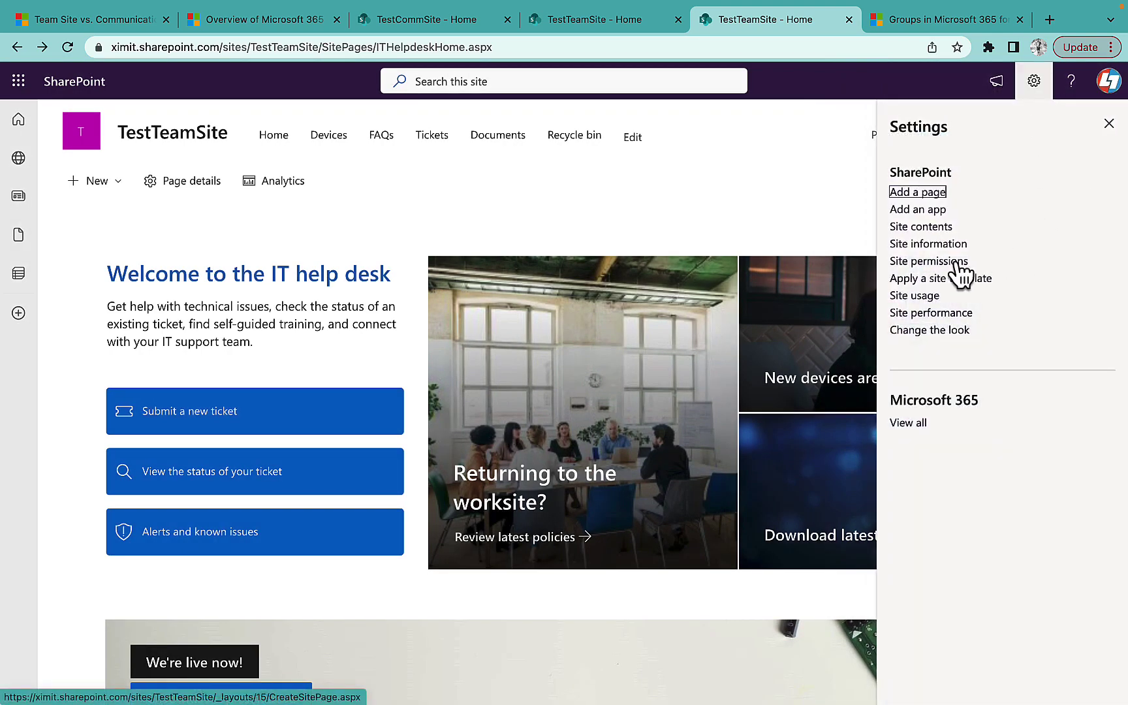
left_click(918, 265)
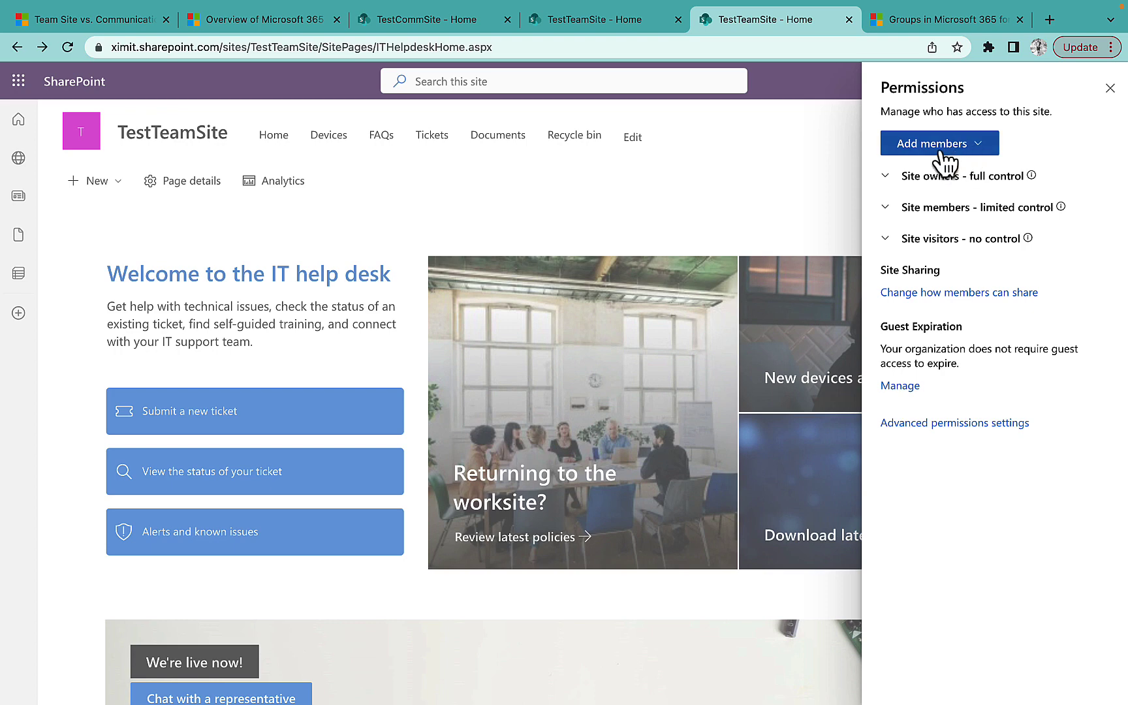
left_click(940, 424)
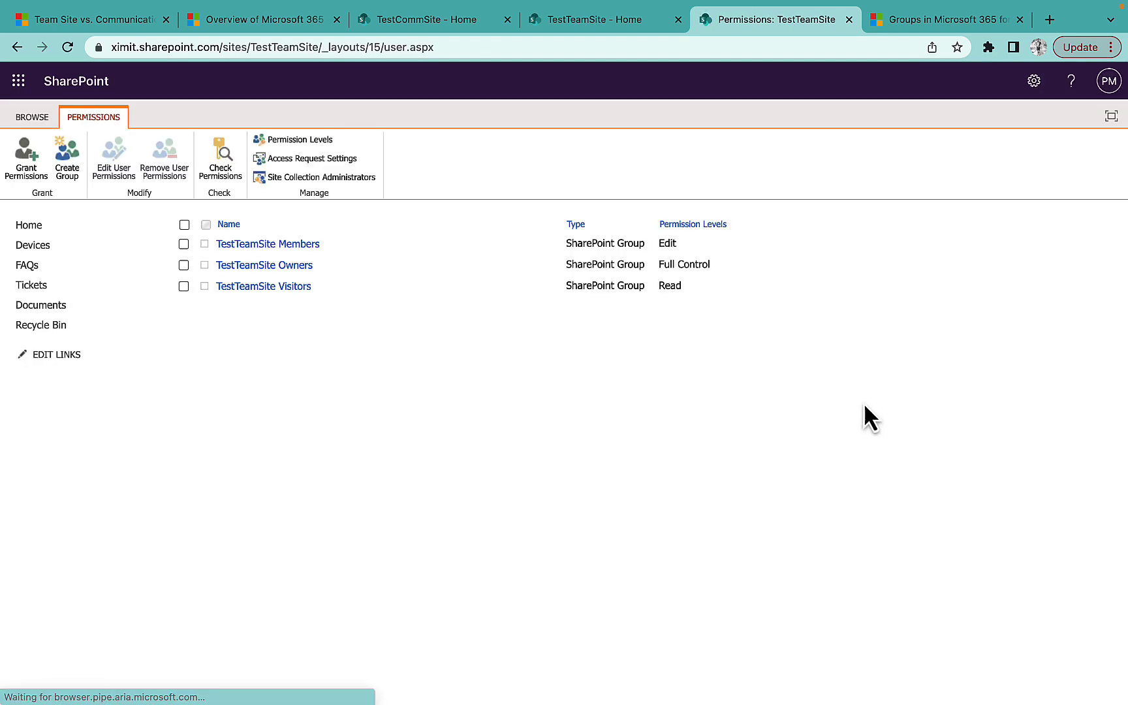
left_click(275, 266)
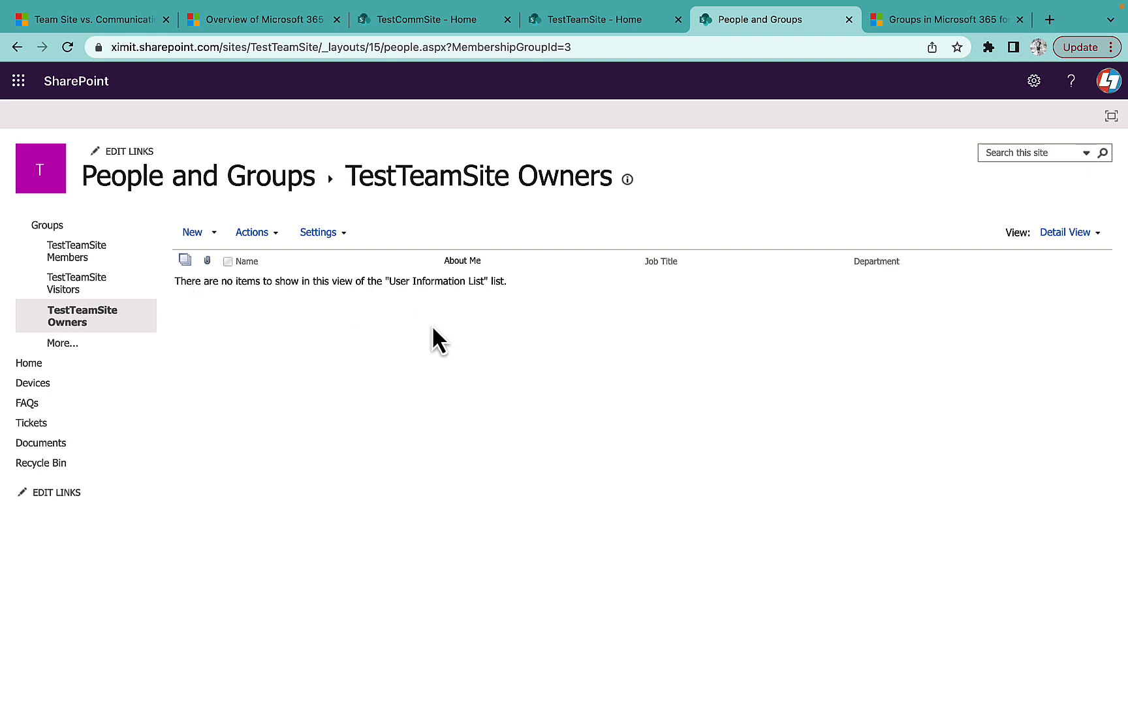
Step: Compare TestTeamSite's Microsoft 365 group membership with the TestTeamSite Owners list on the People and Groups page
left_click(623, 23)
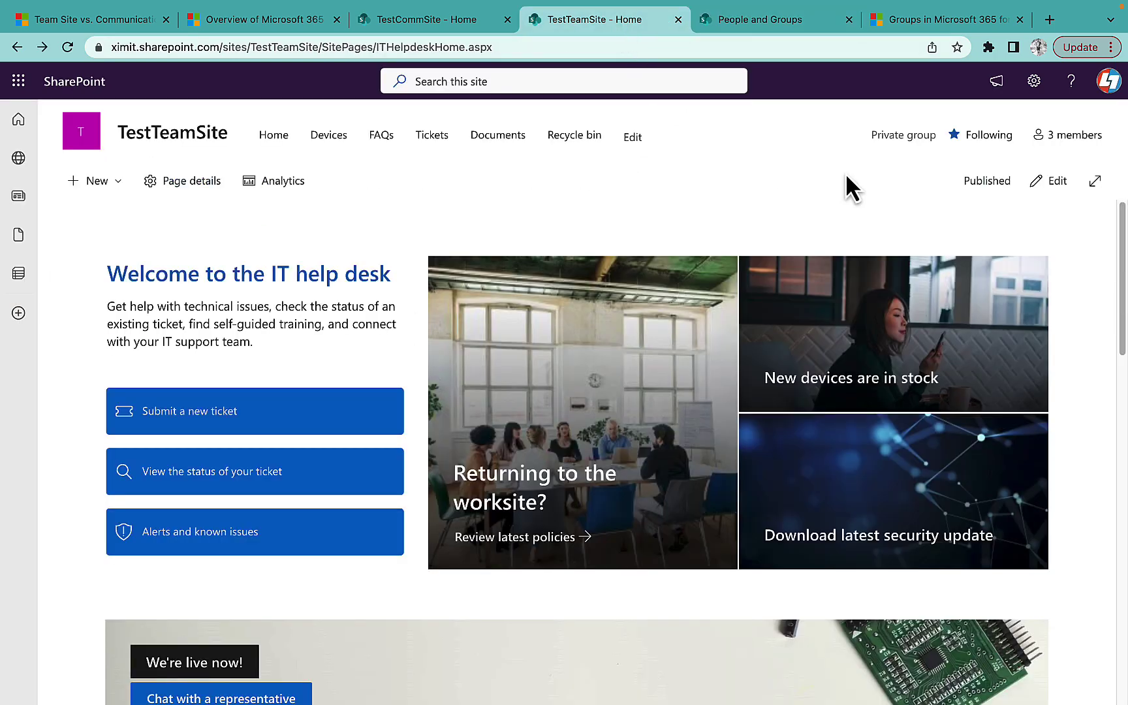
left_click(1078, 135)
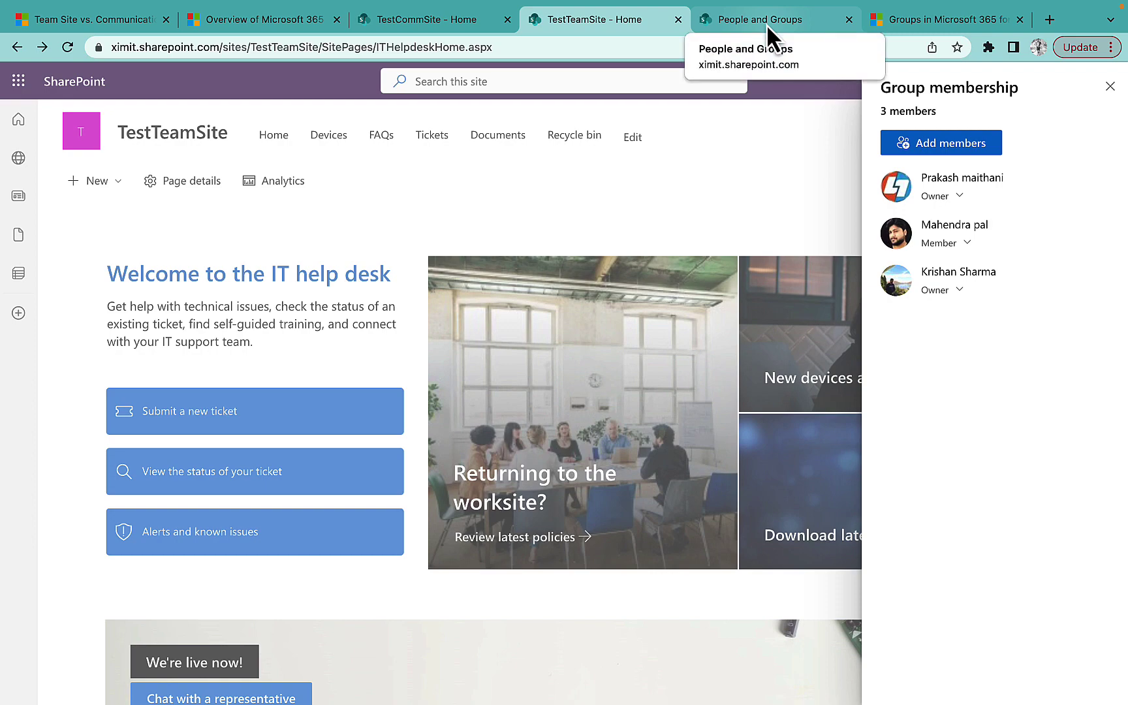
left_click(766, 23)
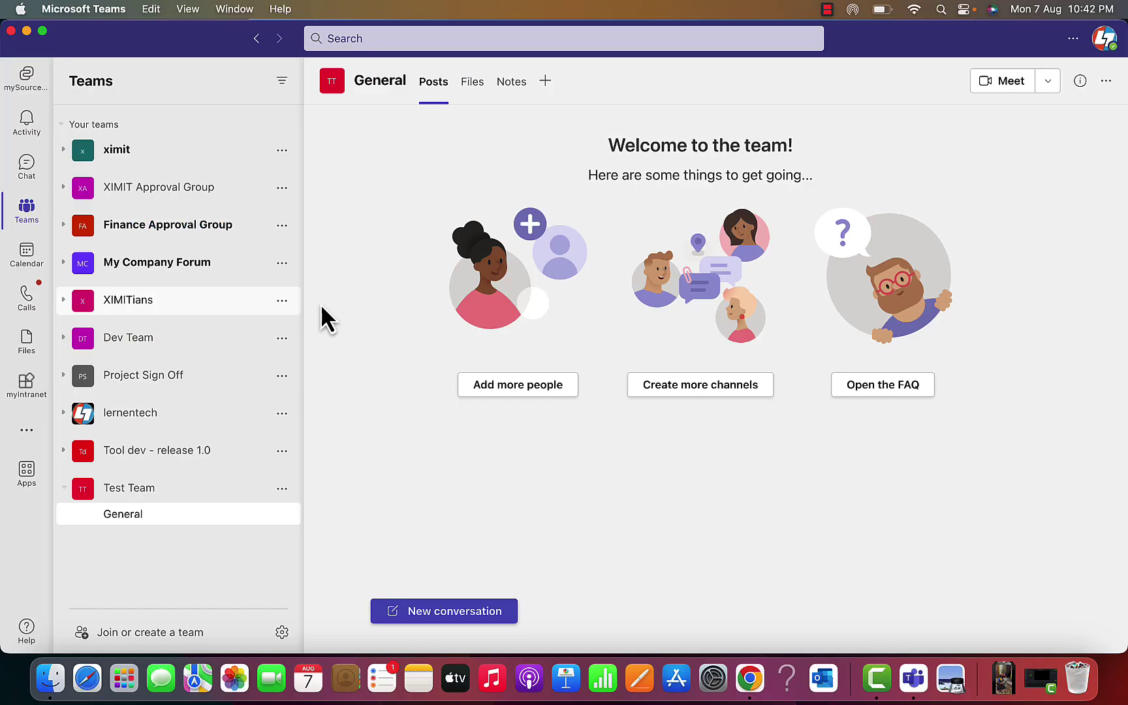
Step: In Microsoft Teams, create a new team from the existing TestTeamSite Microsoft 365 group
left_click(123, 632)
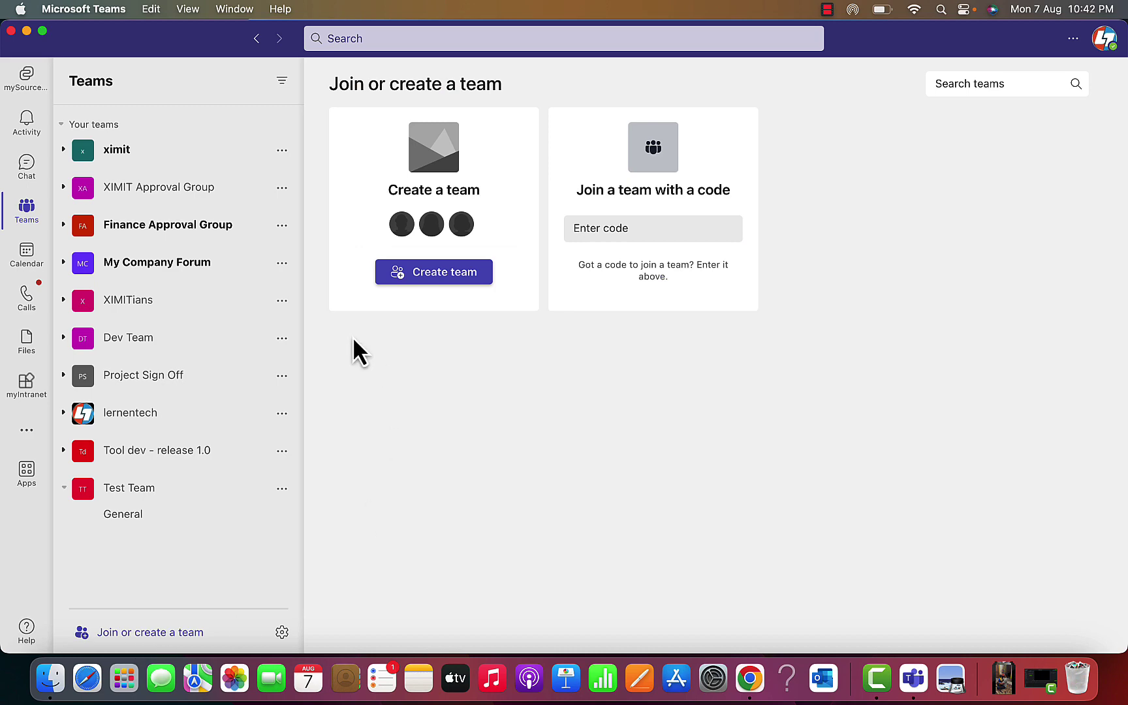
left_click(437, 277)
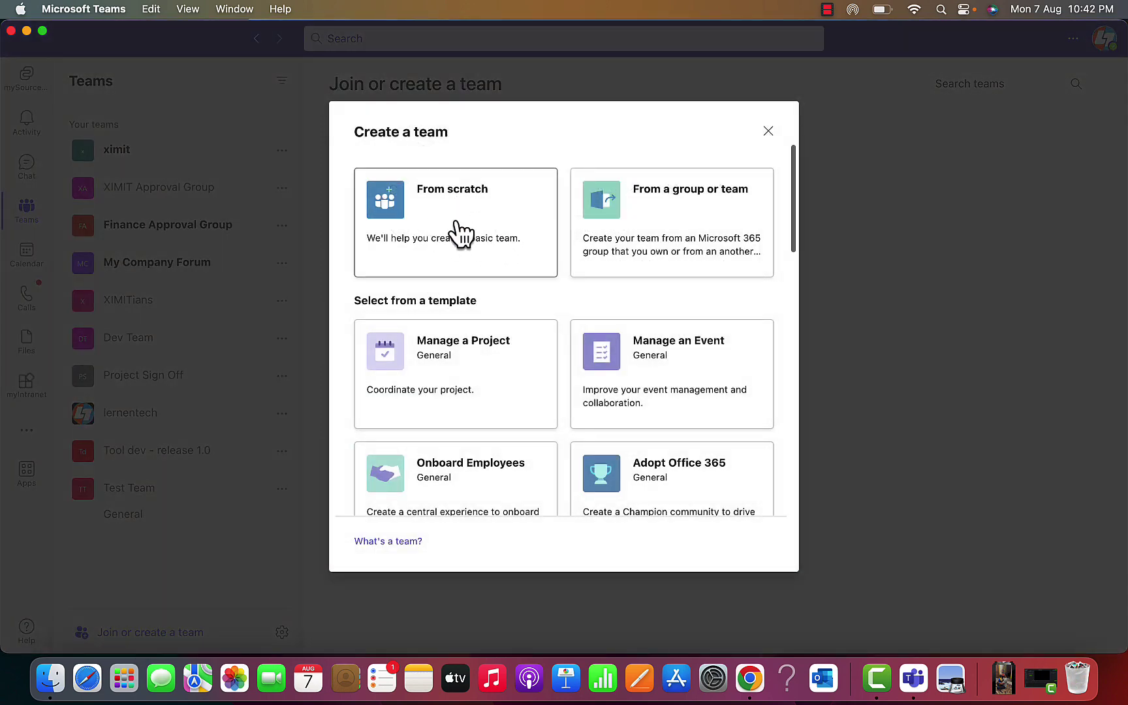
left_click(693, 238)
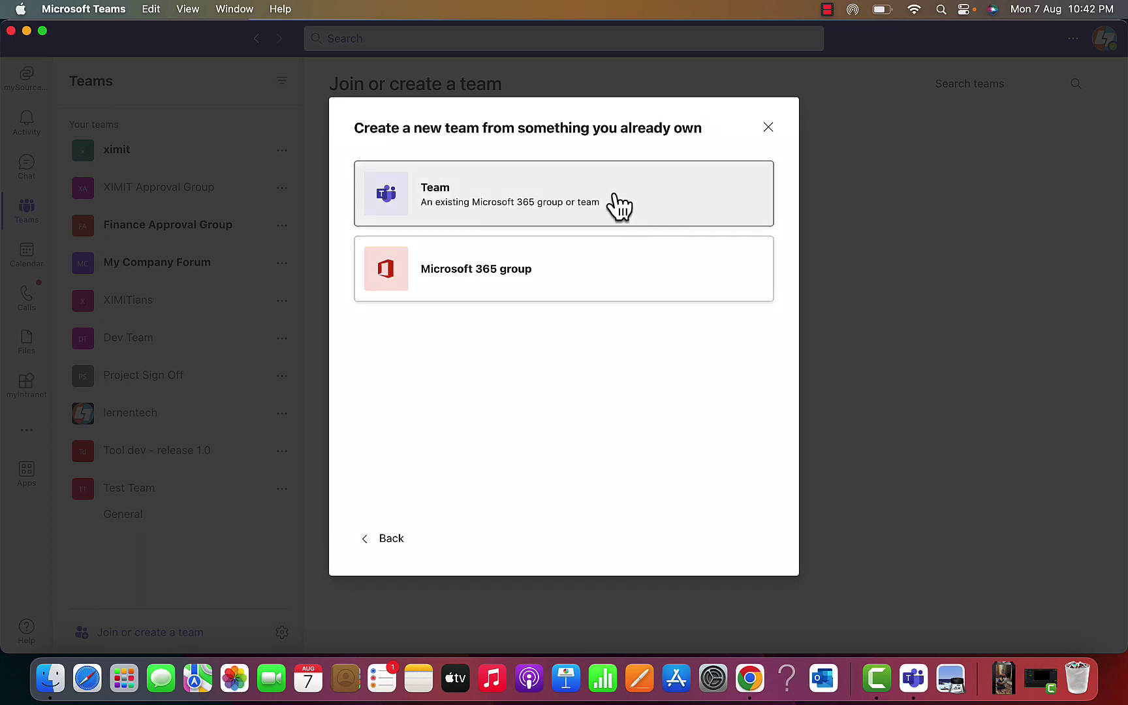
left_click(571, 281)
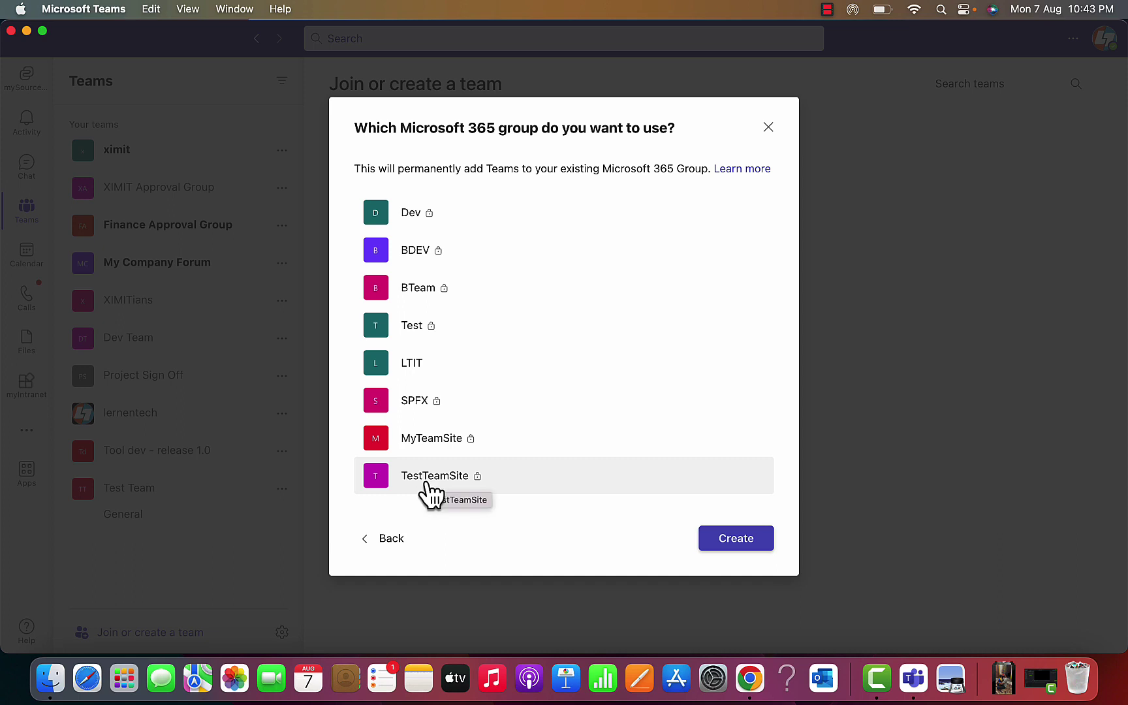
left_click(428, 484)
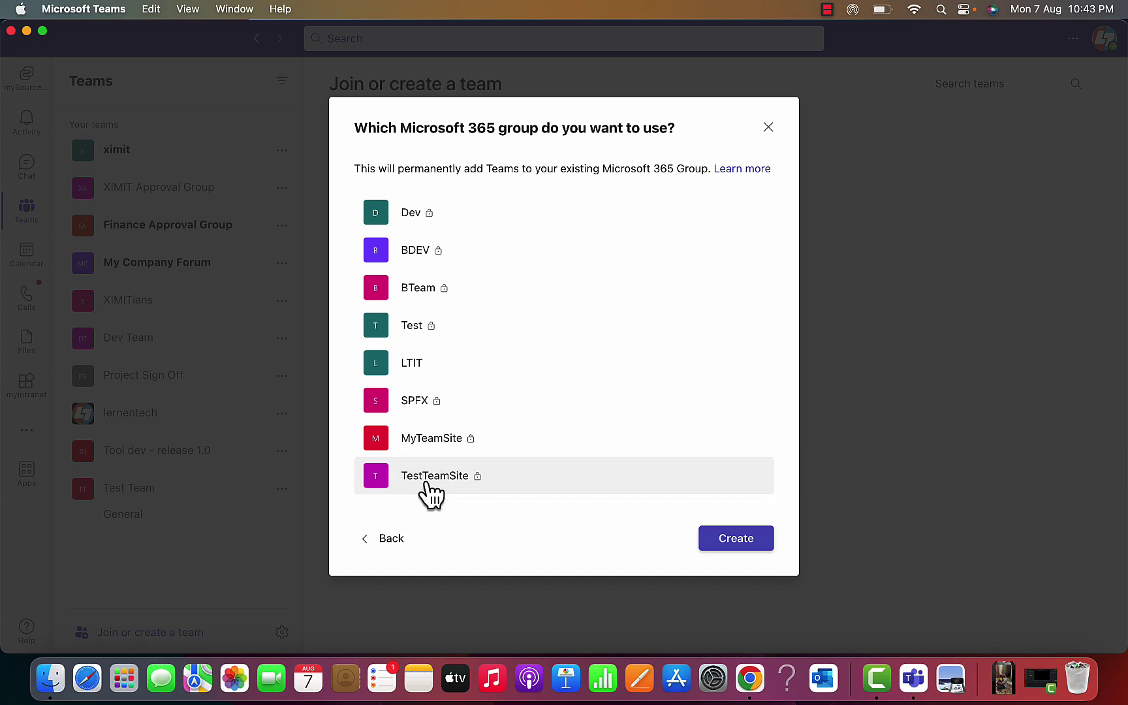
left_click(749, 540)
left_click(736, 543)
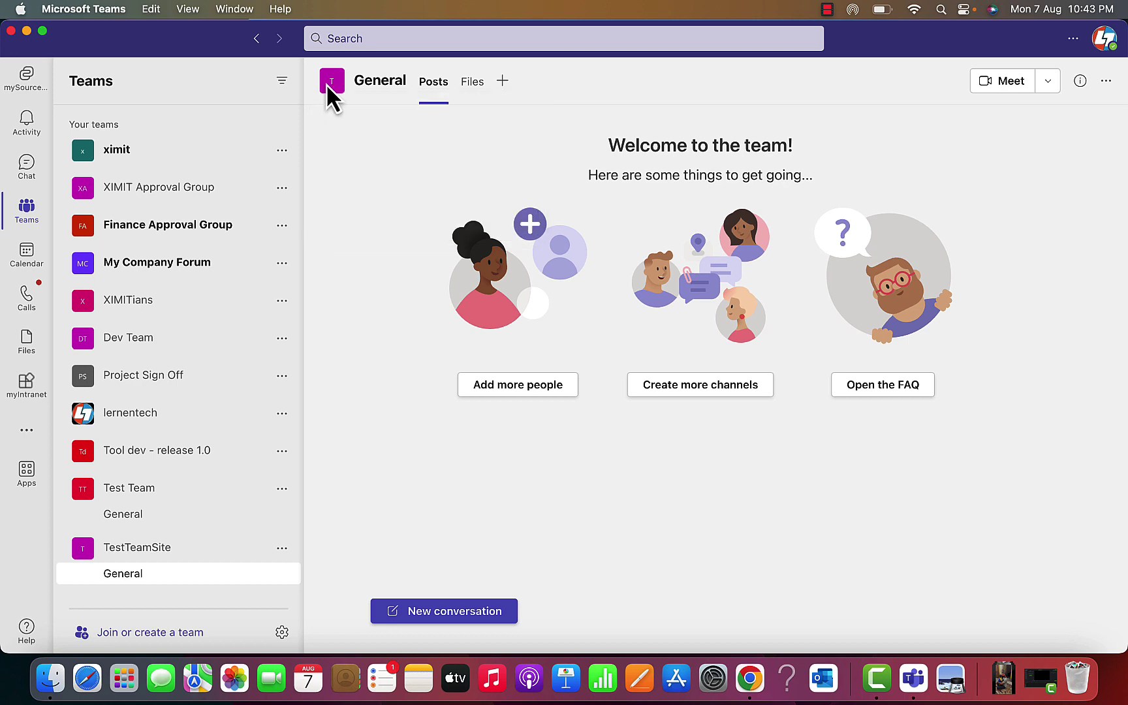
Step: Examine the new TestTeamSite team's owners and its members and guests
mouse_move(330, 91)
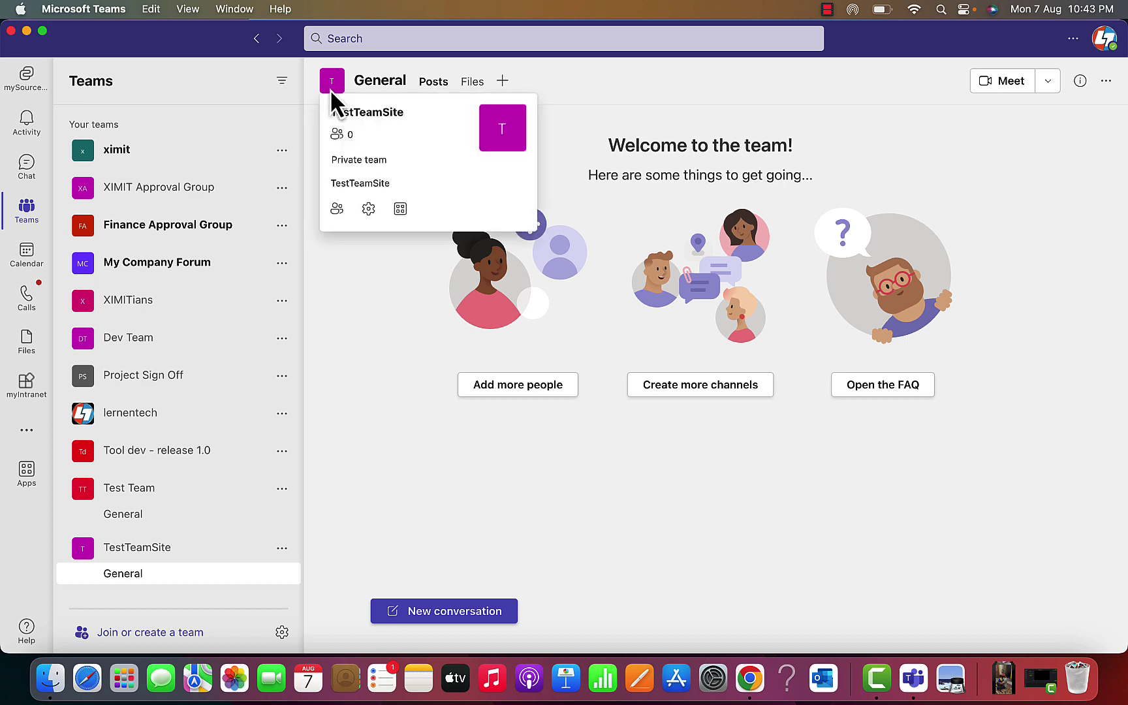
left_click(337, 209)
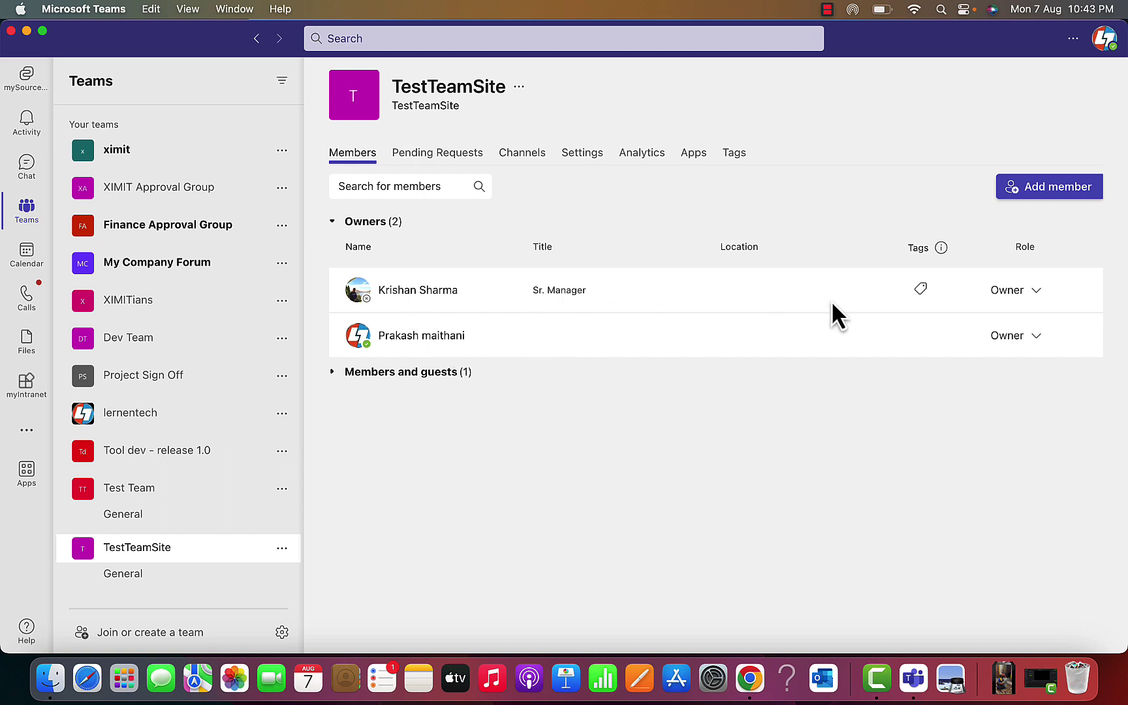
left_click(439, 373)
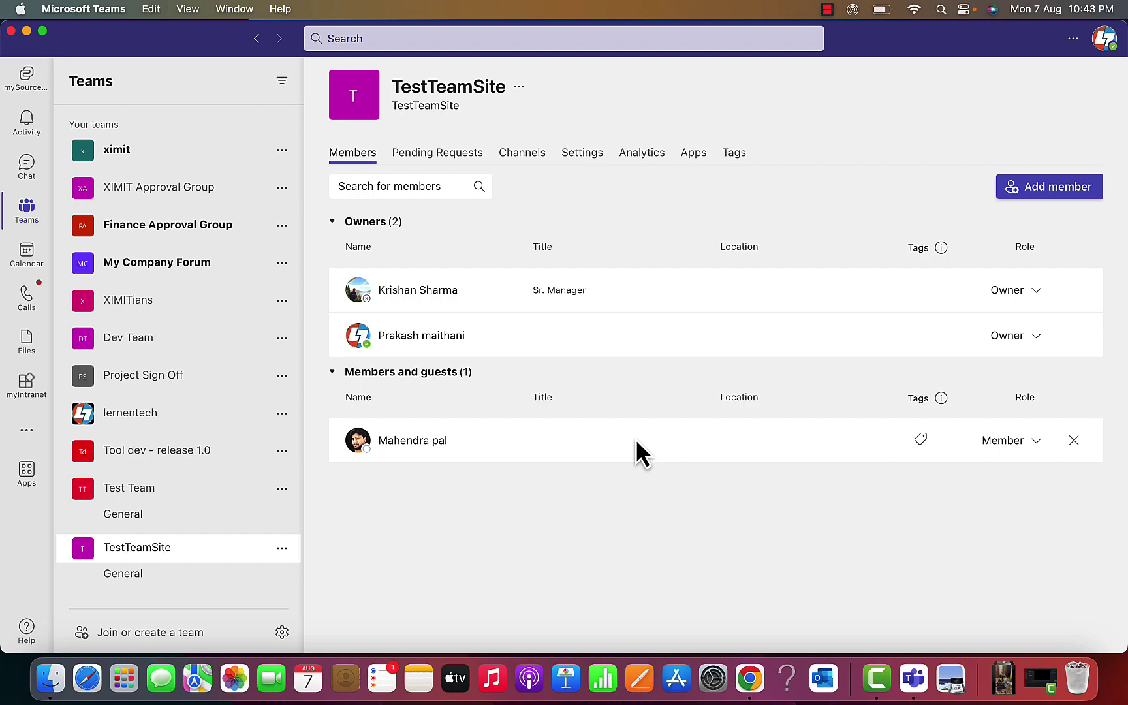
Step: Switch to the TestTeamSite site in Chrome to view its group membership, then compare it with the team's member list in Microsoft Teams
key("super+Tab")
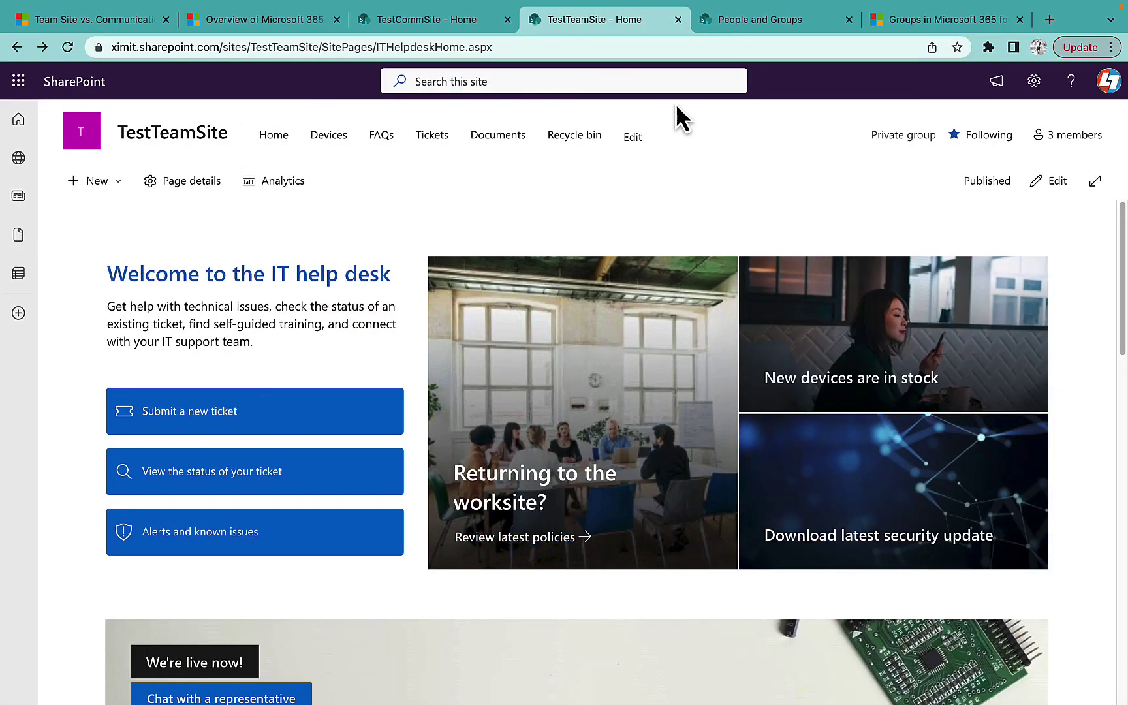
left_click(1044, 135)
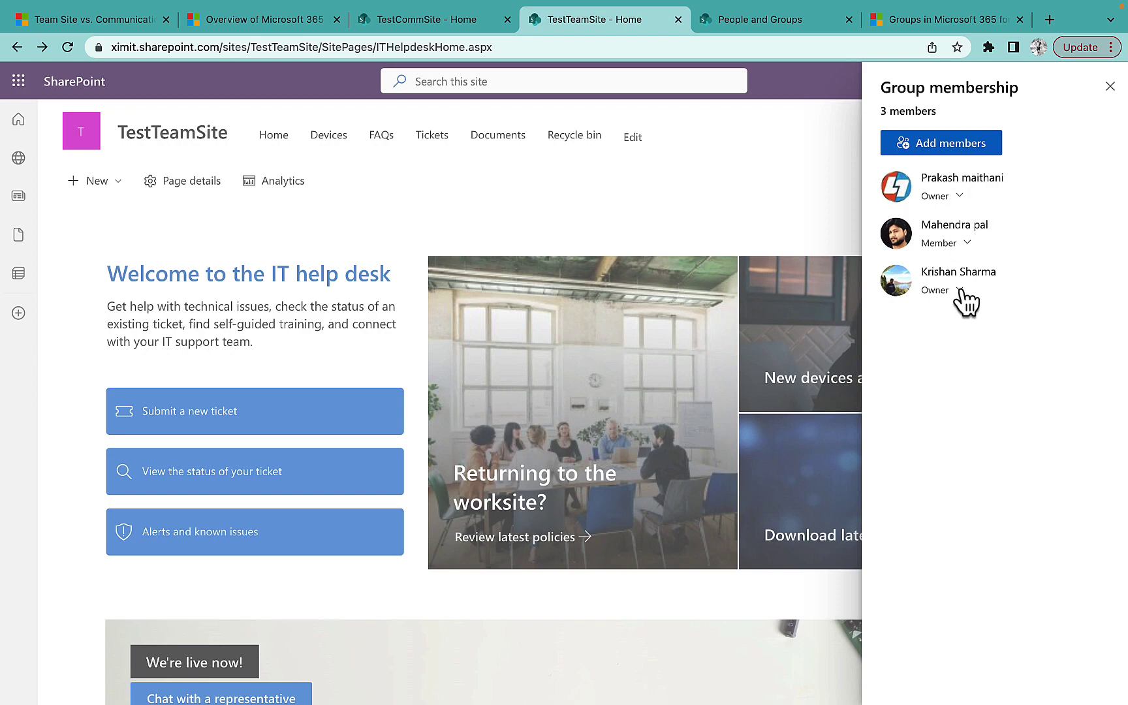
key("ctrl+Left")
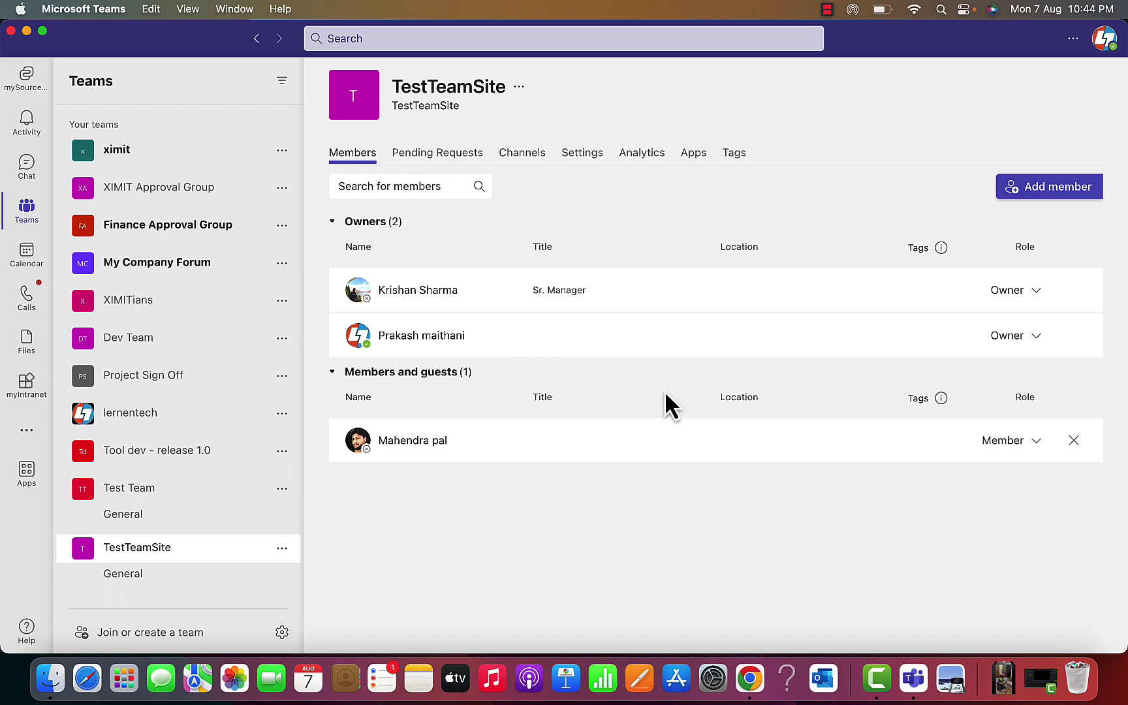
left_click(436, 345)
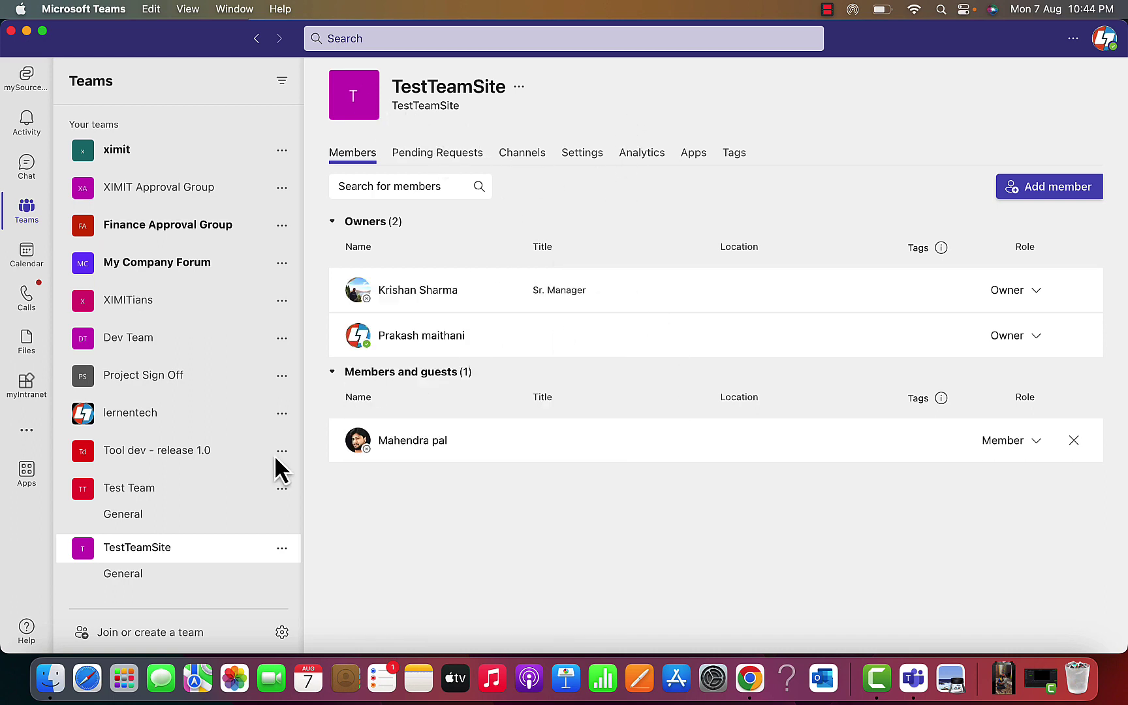
Step: Open the files of TestTeamSite's General channel in Teams and the site's Documents library in SharePoint
left_click(154, 574)
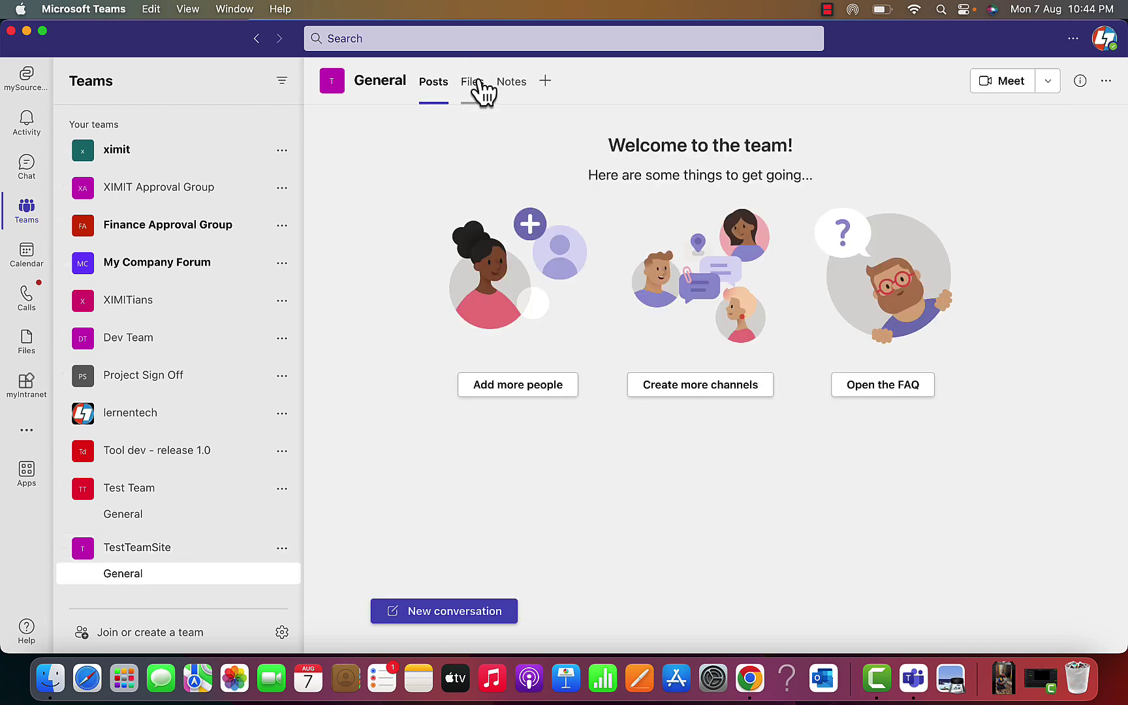
left_click(473, 84)
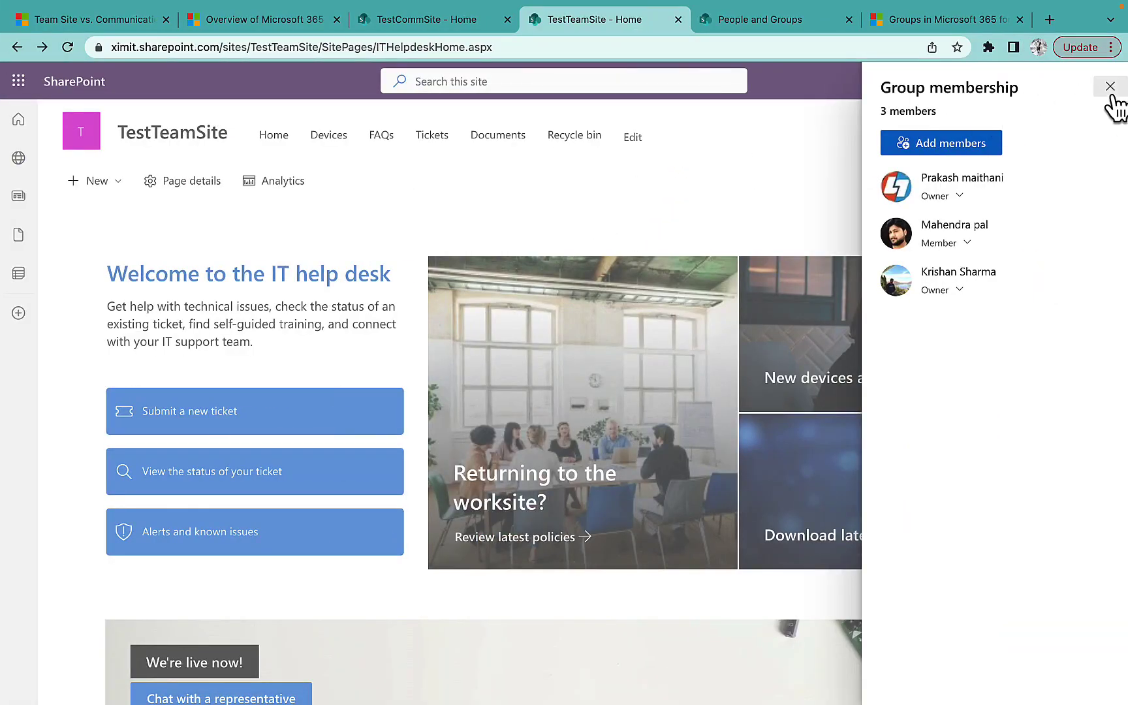
left_click(1109, 87)
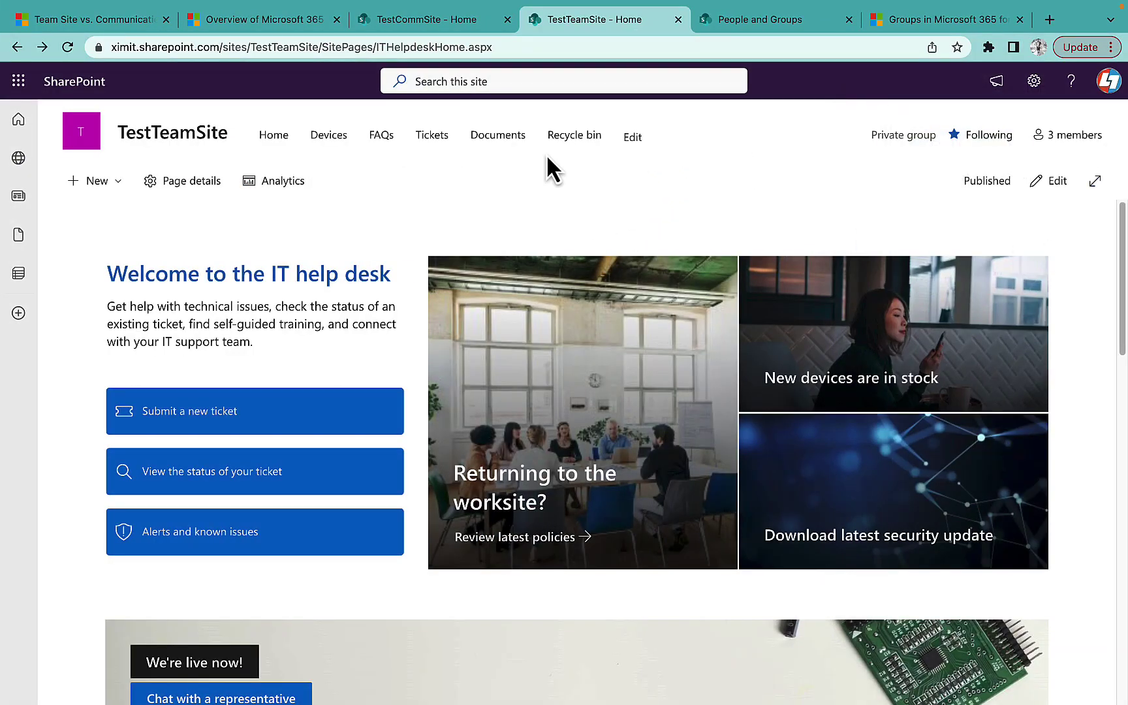
left_click(497, 137)
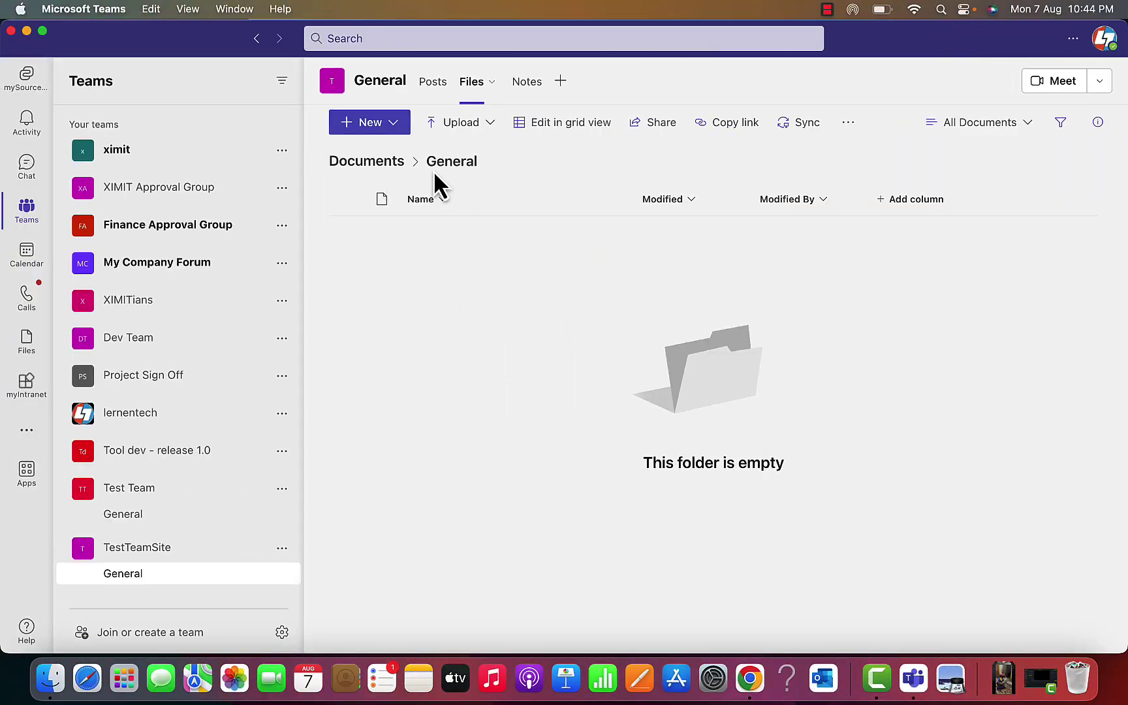
Step: Upload Financials Sample Data 2.numbers to the General channel's files in Teams, then refresh the General folder in SharePoint
left_click(464, 130)
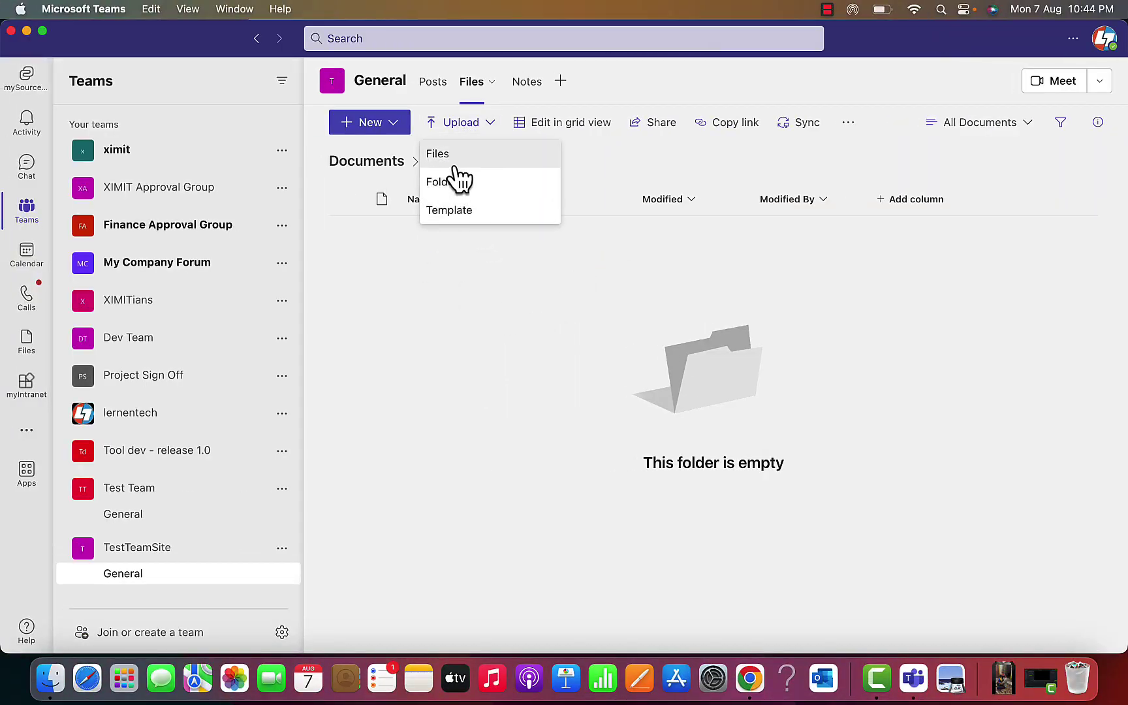
left_click(450, 160)
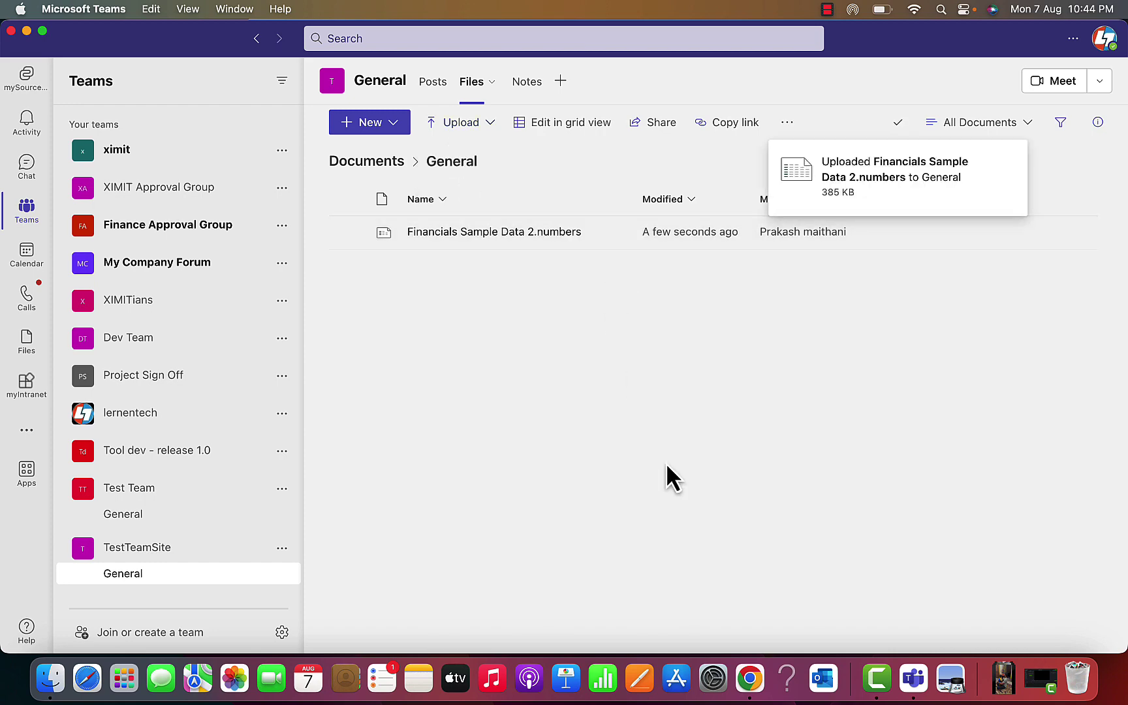
key("ctrl+Right")
left_click(67, 47)
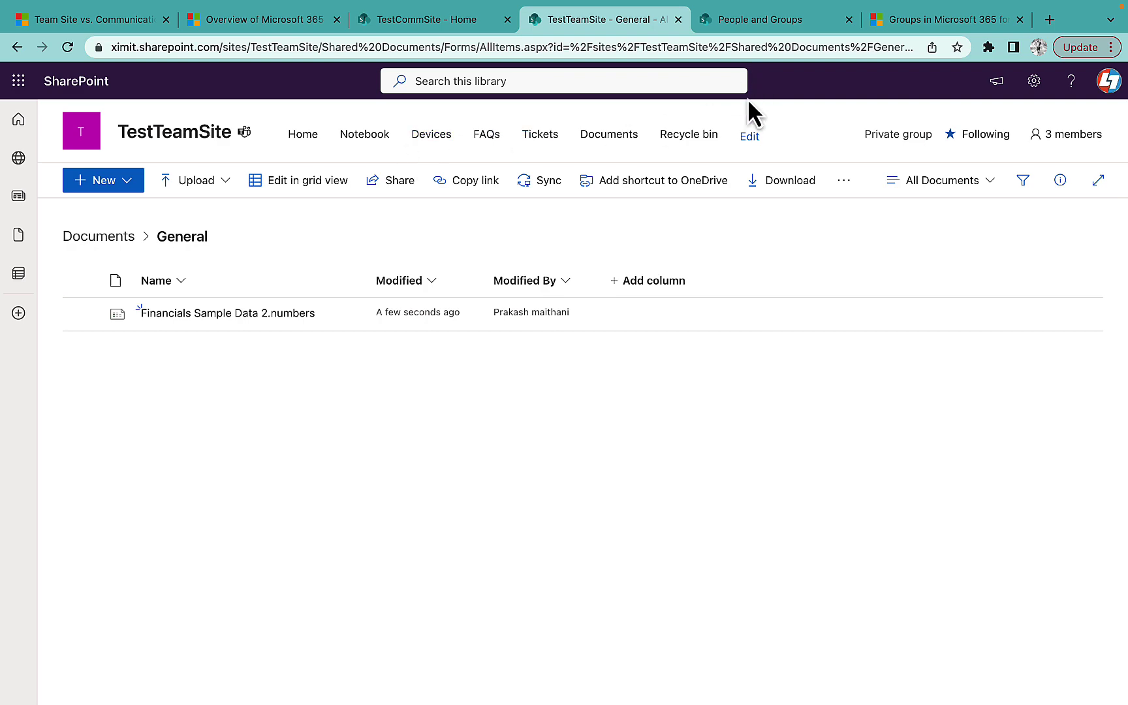
Step: Switch between Teams and SharePoint, then open the group membership from TestTeamSite's document library
key("ctrl+Left")
key("ctrl+Right")
left_click(1064, 137)
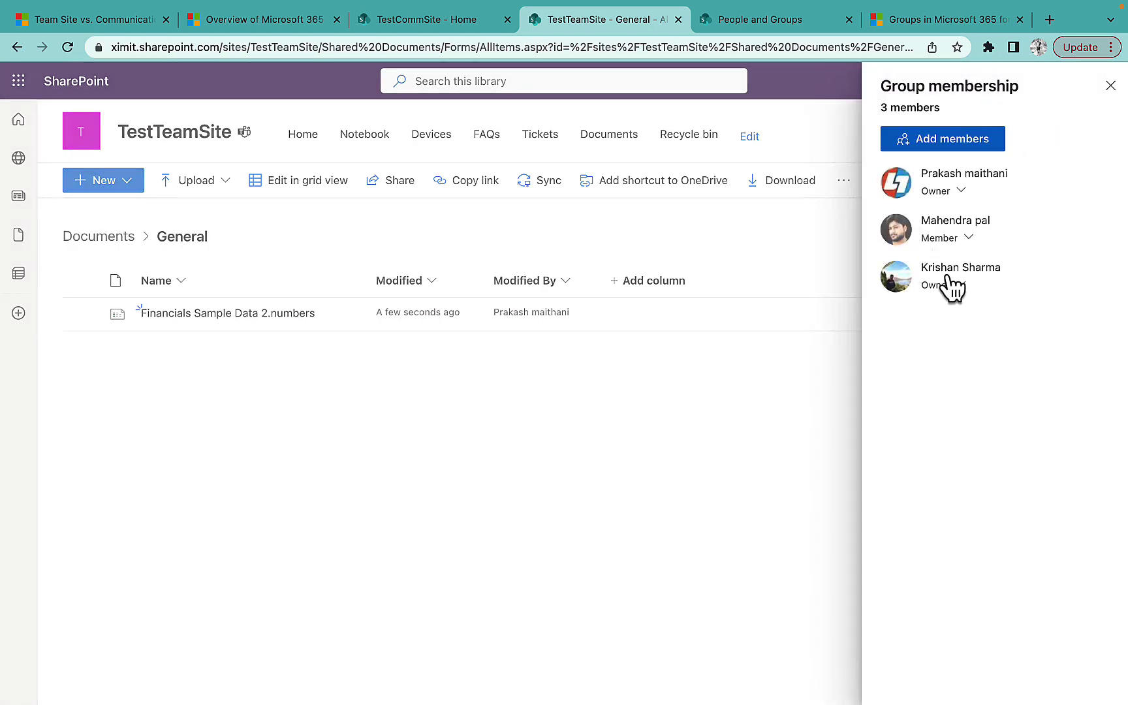